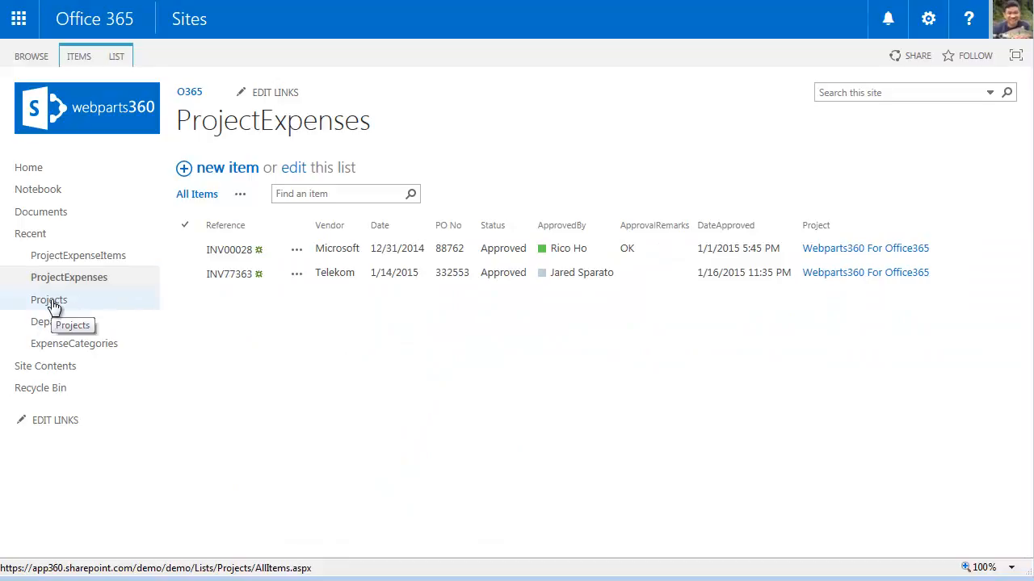
Step: Review the items in the Projects and Departments lists of the site
click(53, 302)
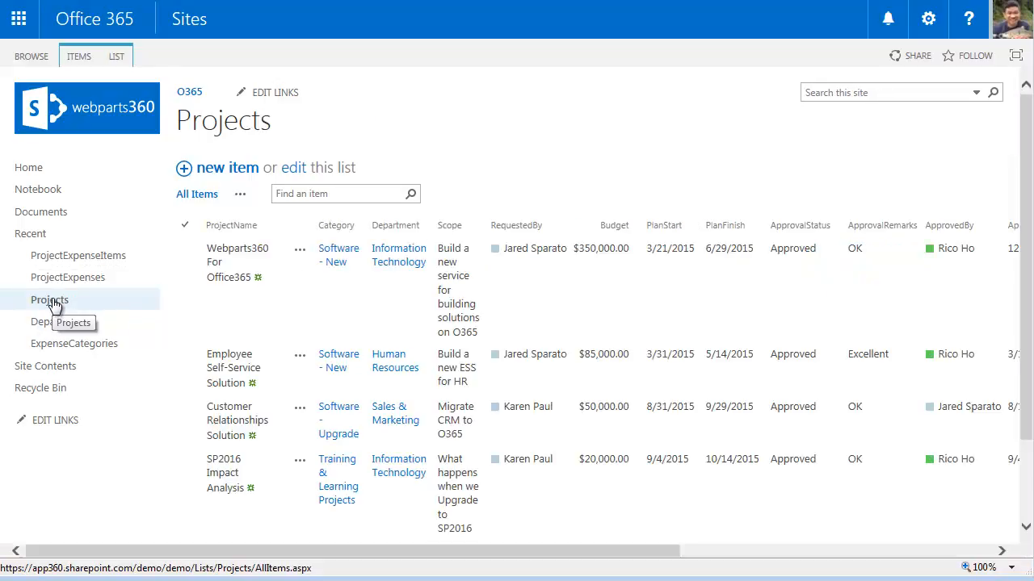
click(78, 332)
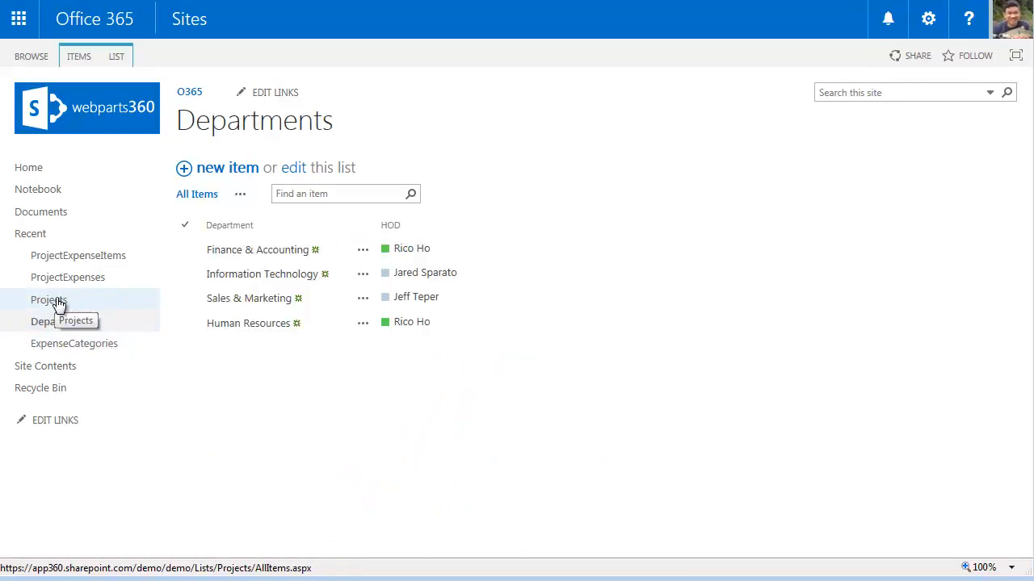
click(67, 305)
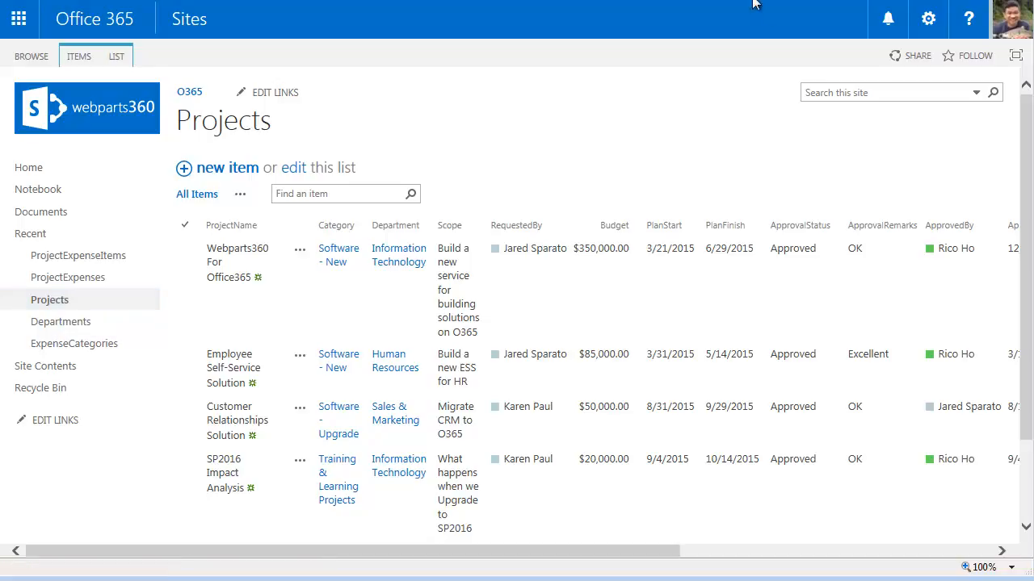
Step: Launch Webparts360 Solution Management from the site contents and install the Webparts360 apps, accepting the license agreement
click(928, 24)
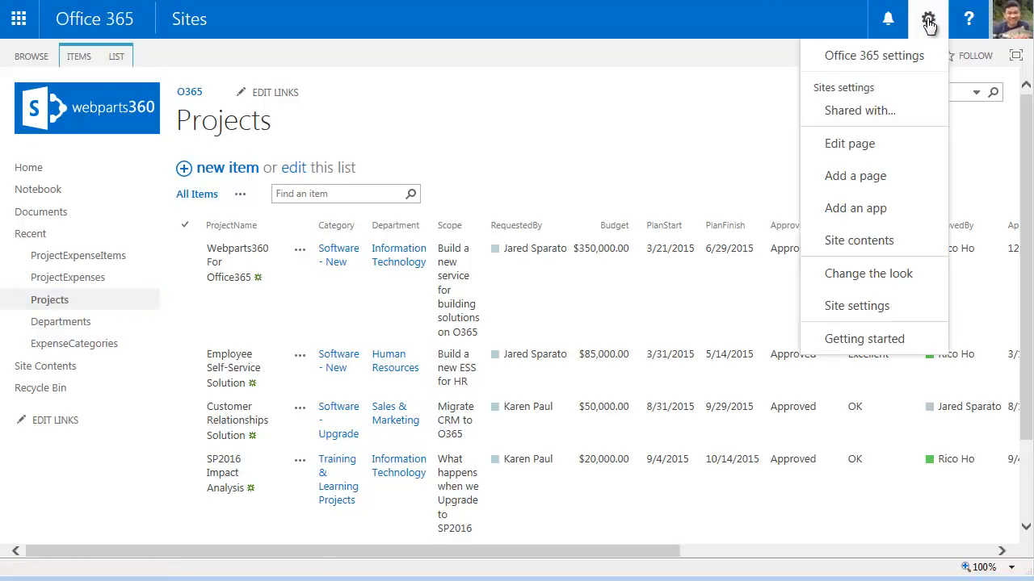
click(858, 241)
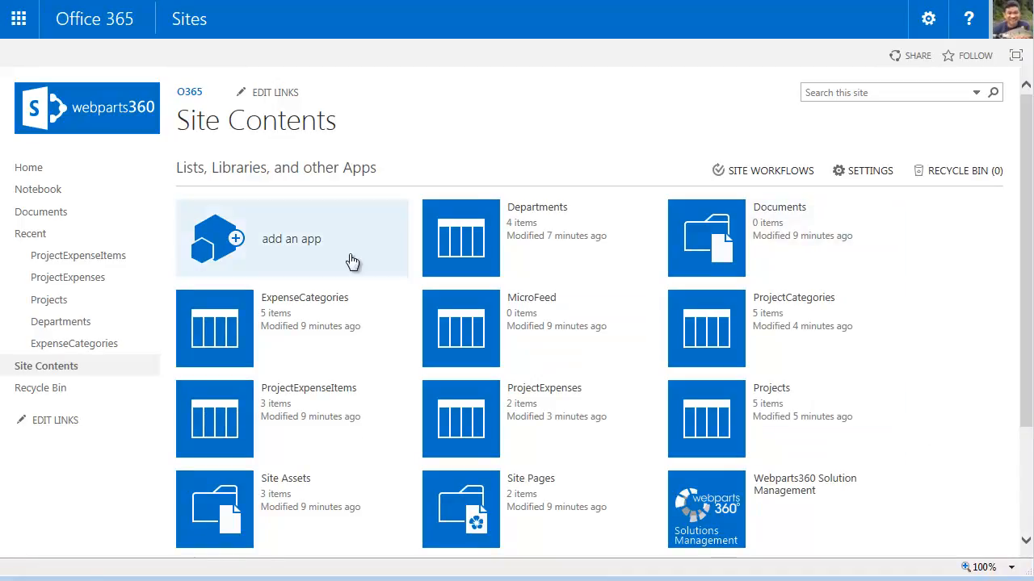
click(708, 515)
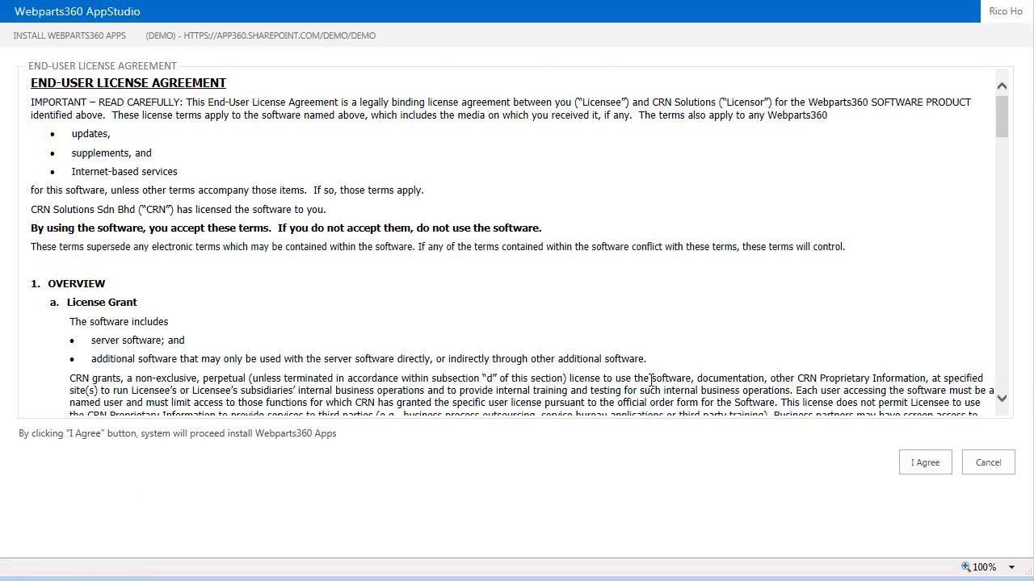
click(925, 463)
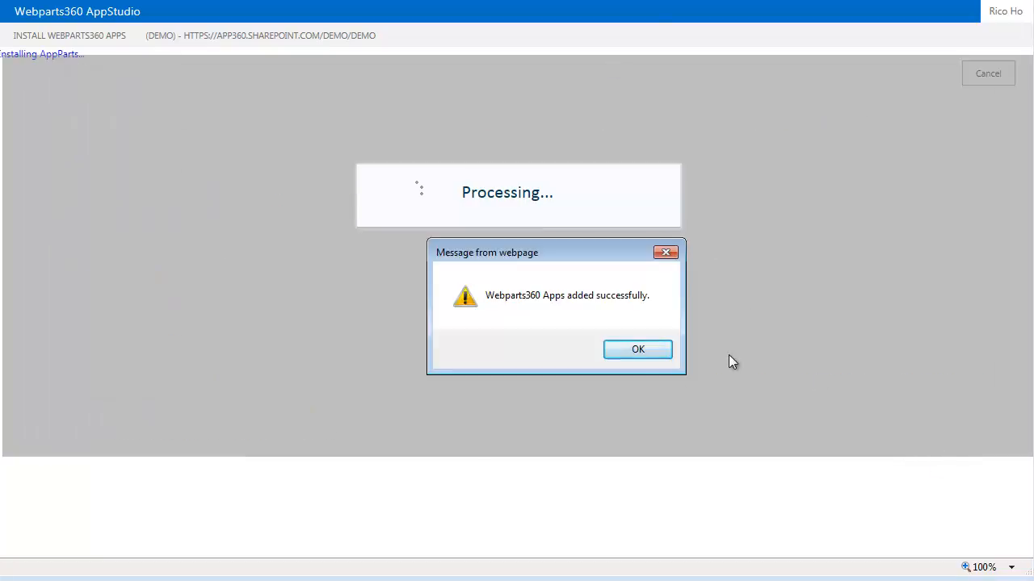
click(644, 347)
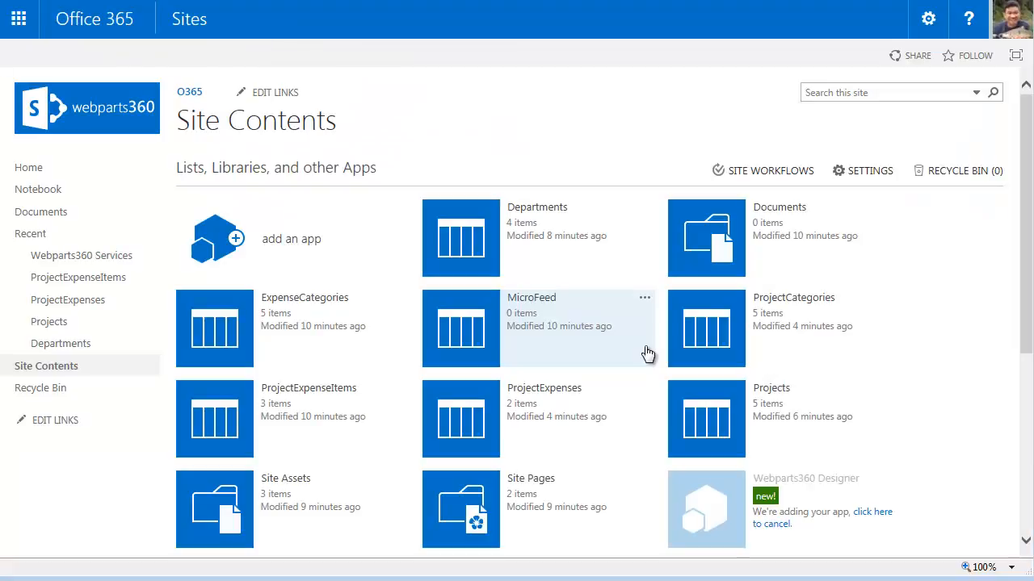
Step: Check the newly added Webparts360 apps in the site contents and open Webparts360 Designer
scroll(888, 365, down, 3)
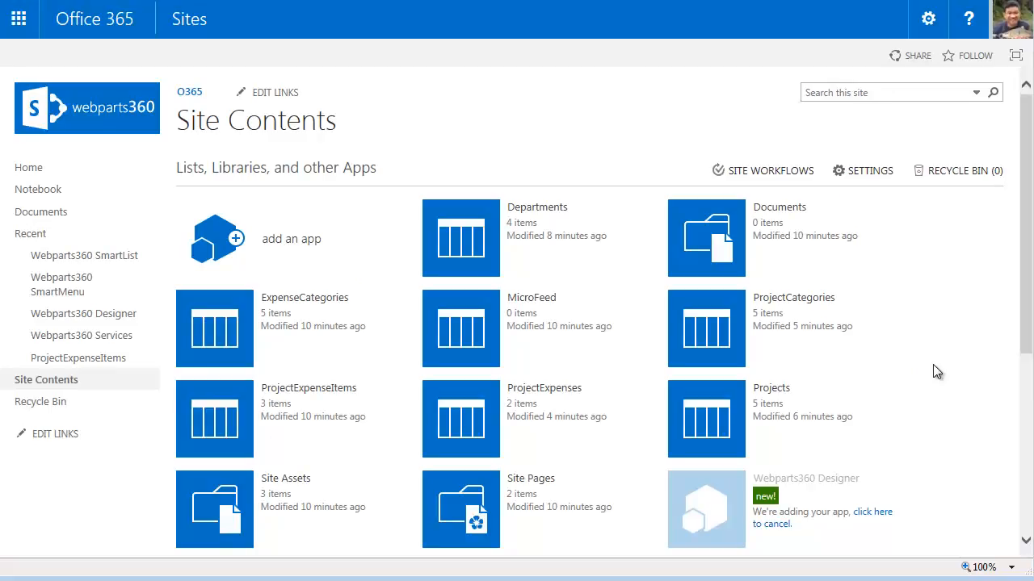
scroll(937, 371, down, 3)
scroll(952, 358, down, 1)
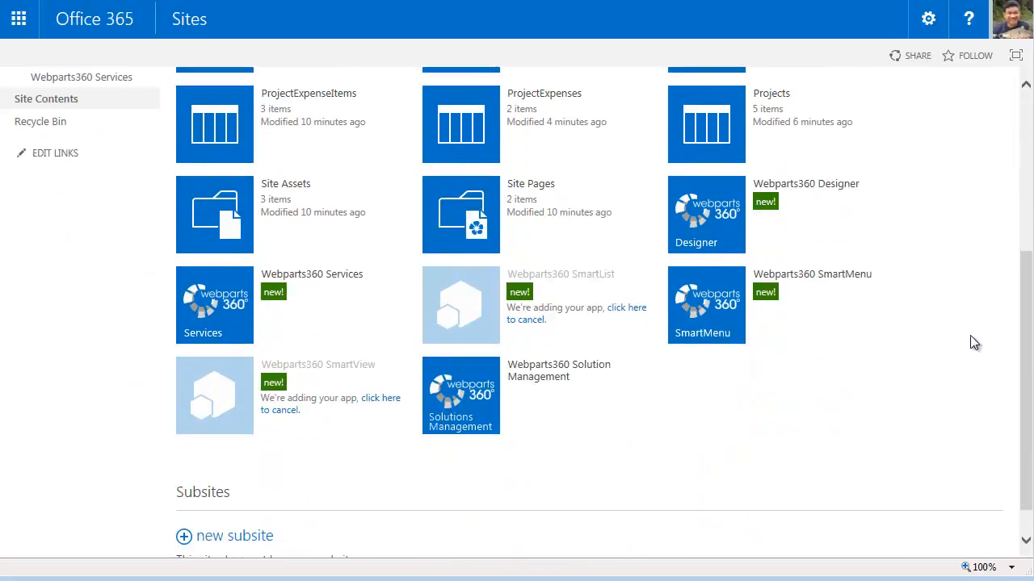
scroll(956, 319, up, 3)
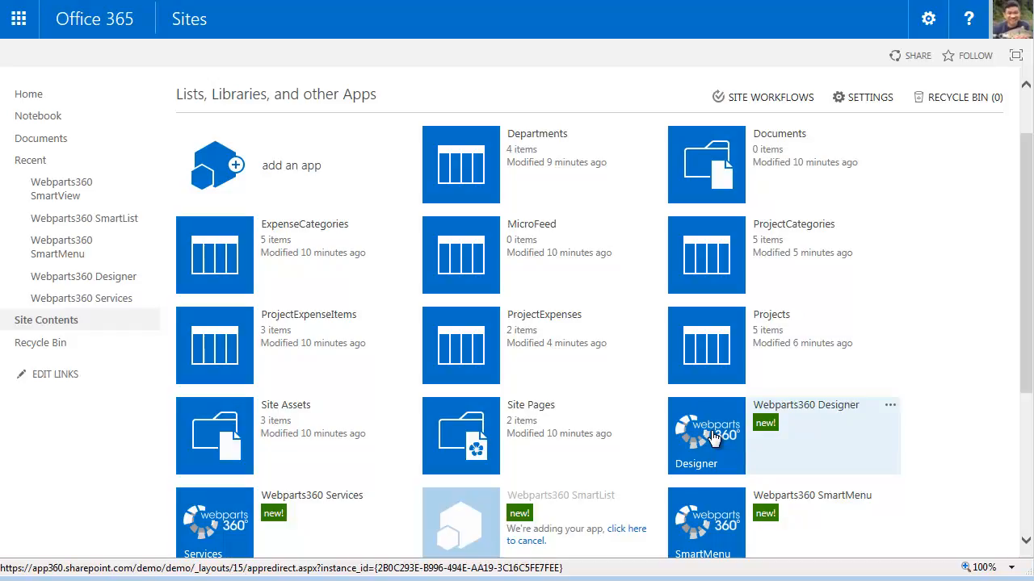
click(713, 436)
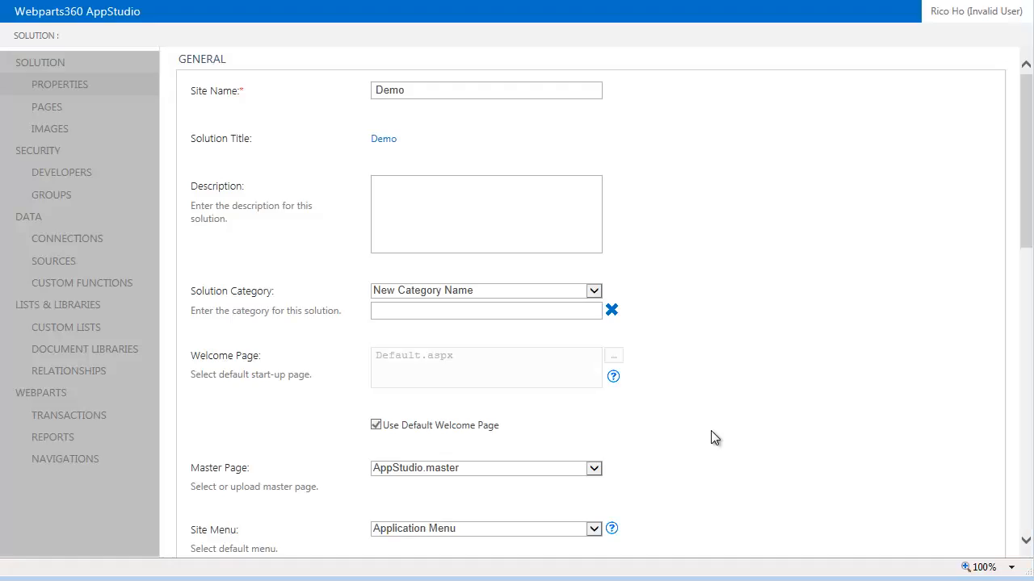
Step: Describe the solution as "Projects Expense Tracking System" and set its category to Customer Demo
click(452, 192)
text(Projects Expense Tracking System)
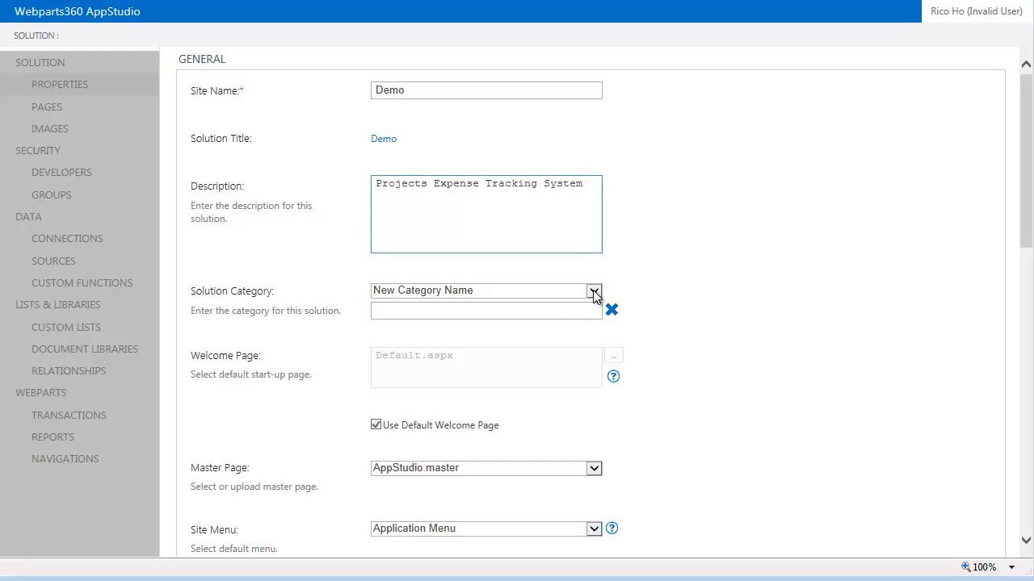
click(593, 292)
click(463, 317)
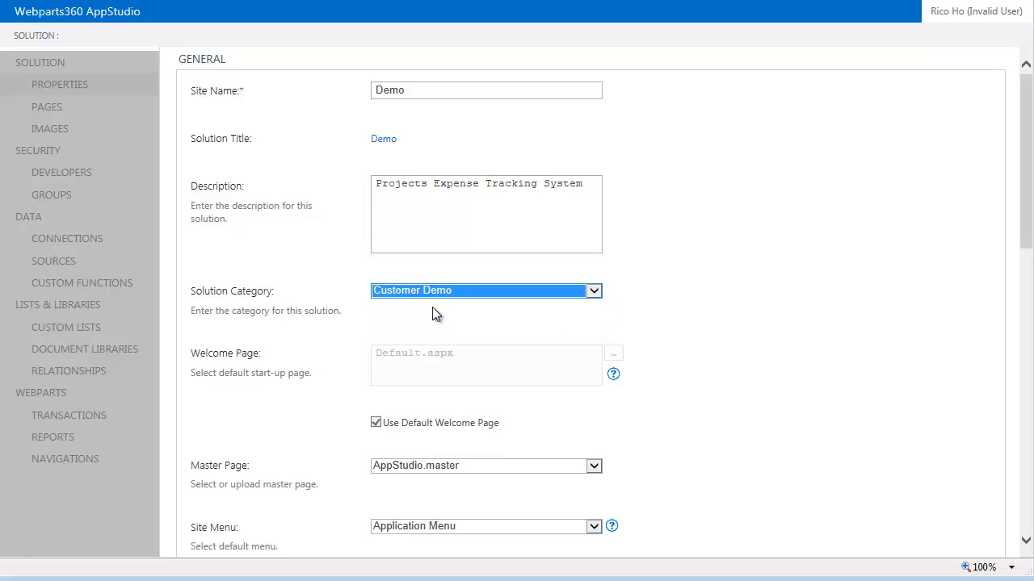
Step: Review the remaining general properties and create the Demo solution with their default settings
scroll(541, 370, down, 3)
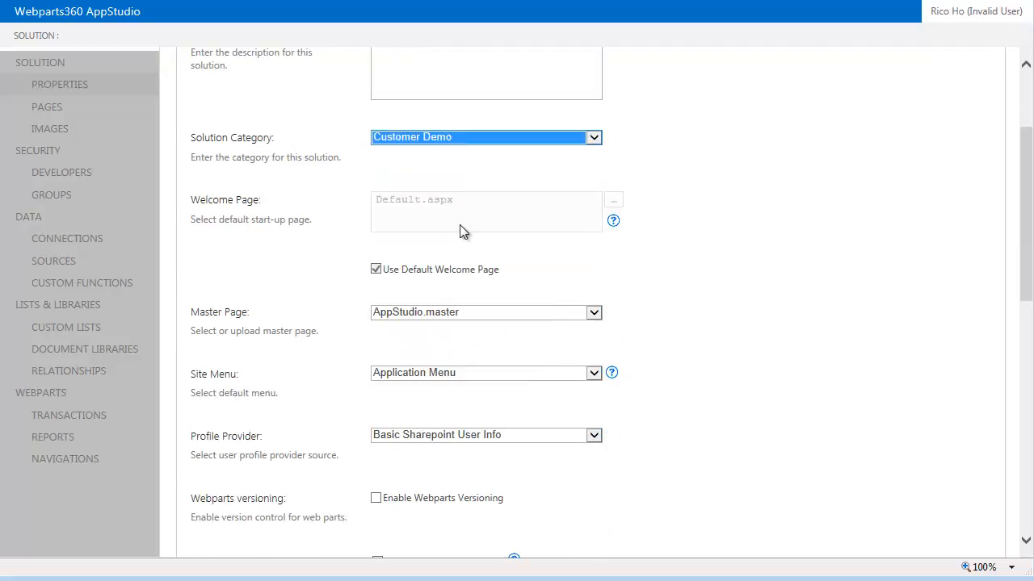
scroll(547, 305, down, 3)
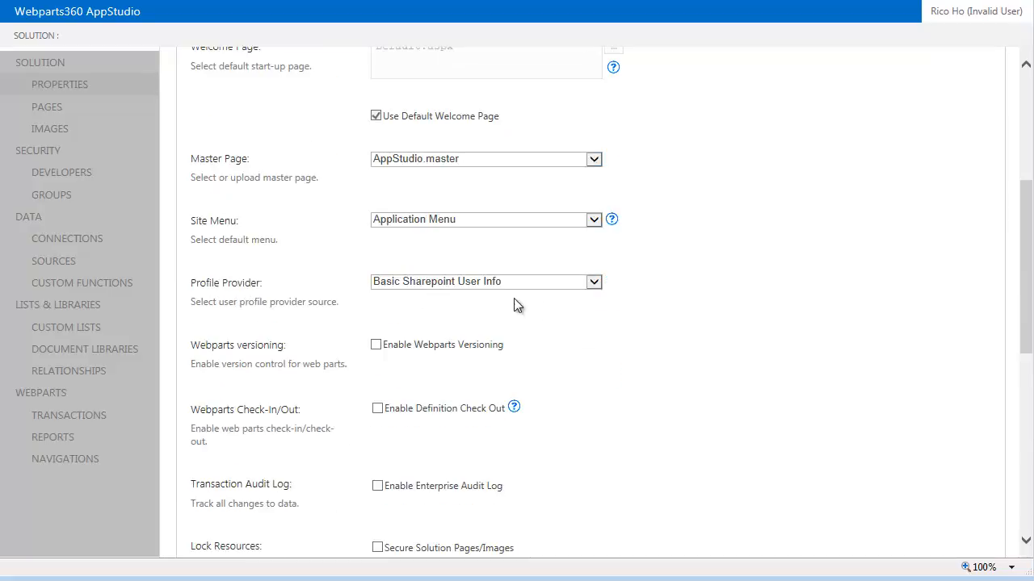
scroll(539, 345, down, 3)
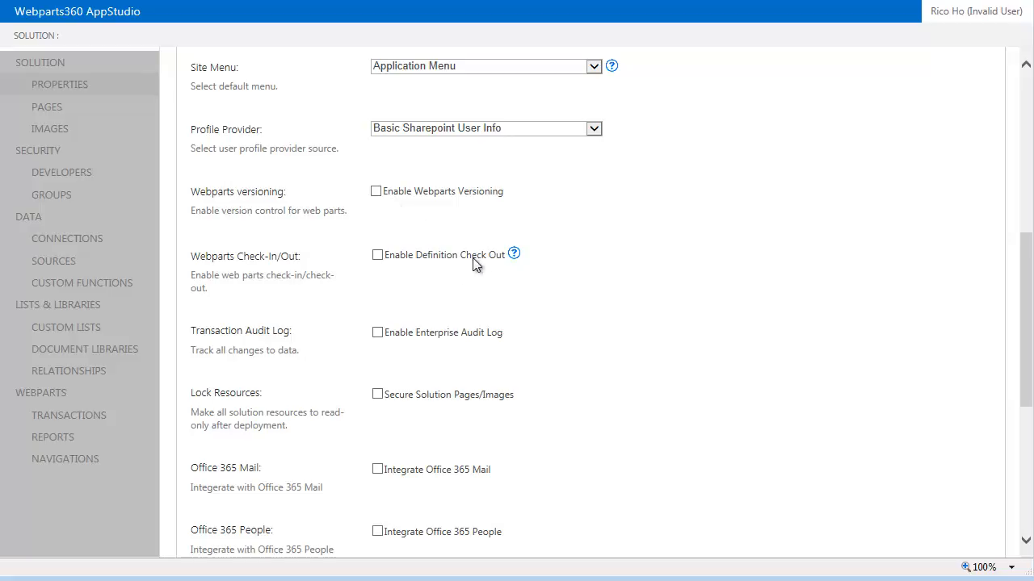
scroll(439, 393, down, 3)
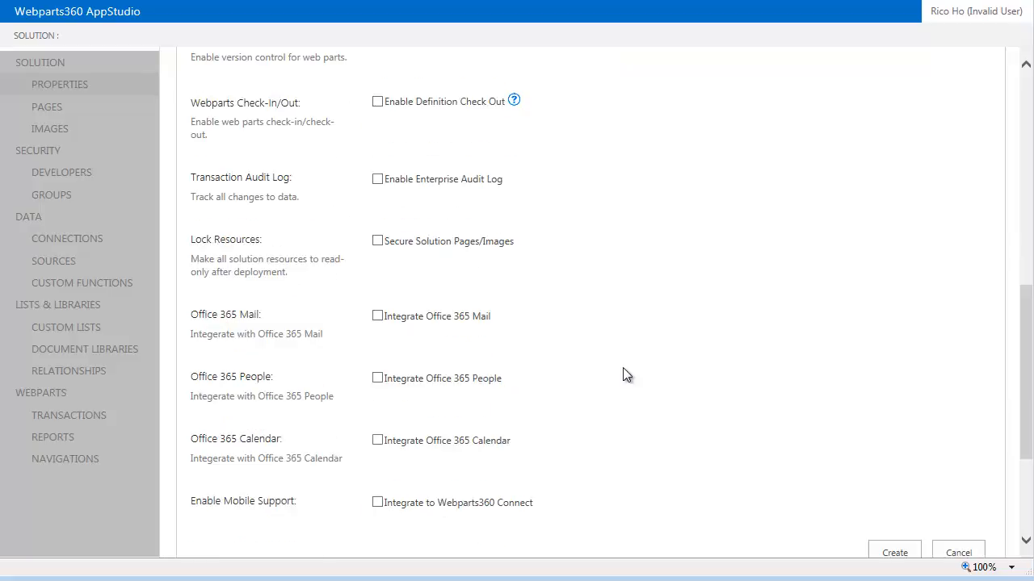
scroll(670, 396, down, 3)
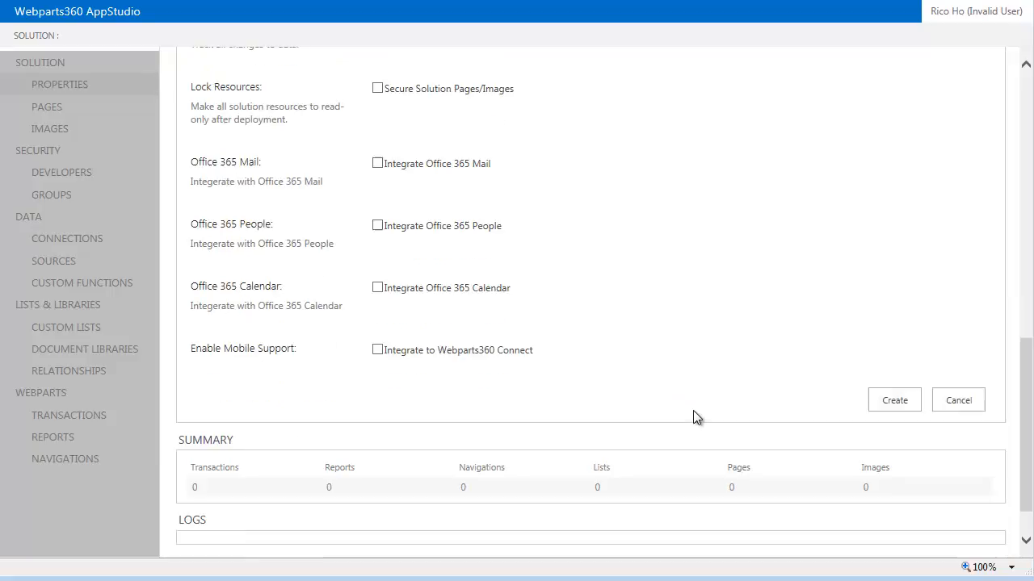
click(895, 401)
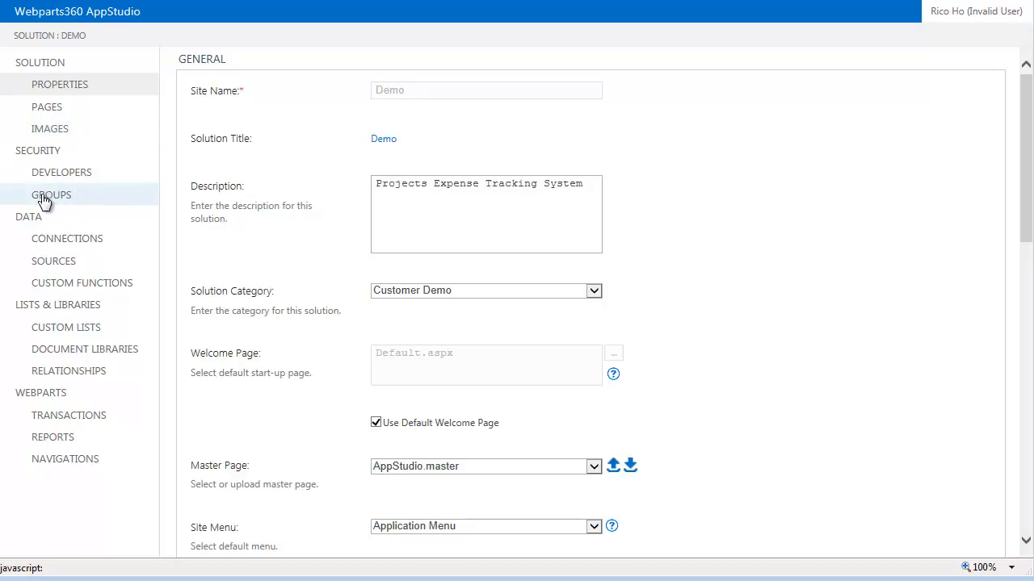
Step: Link the existing Contracts Team SharePoint group to the solution's security groups
click(123, 197)
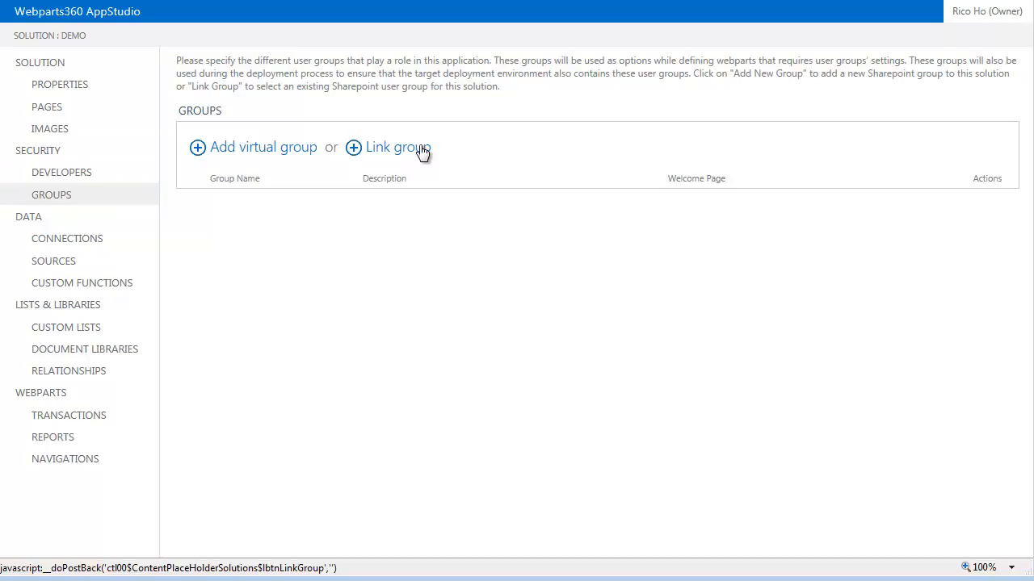
click(374, 150)
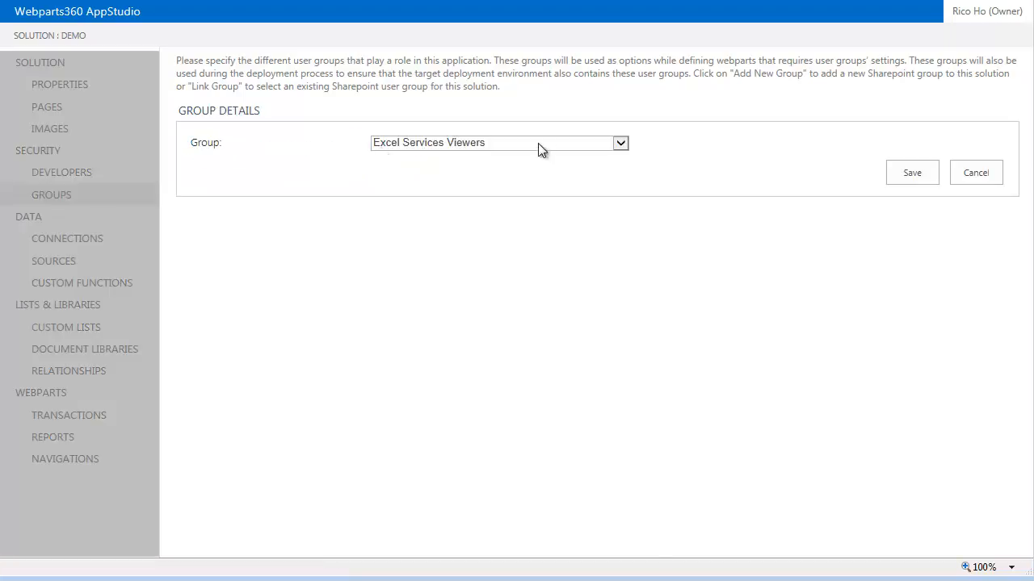
click(620, 143)
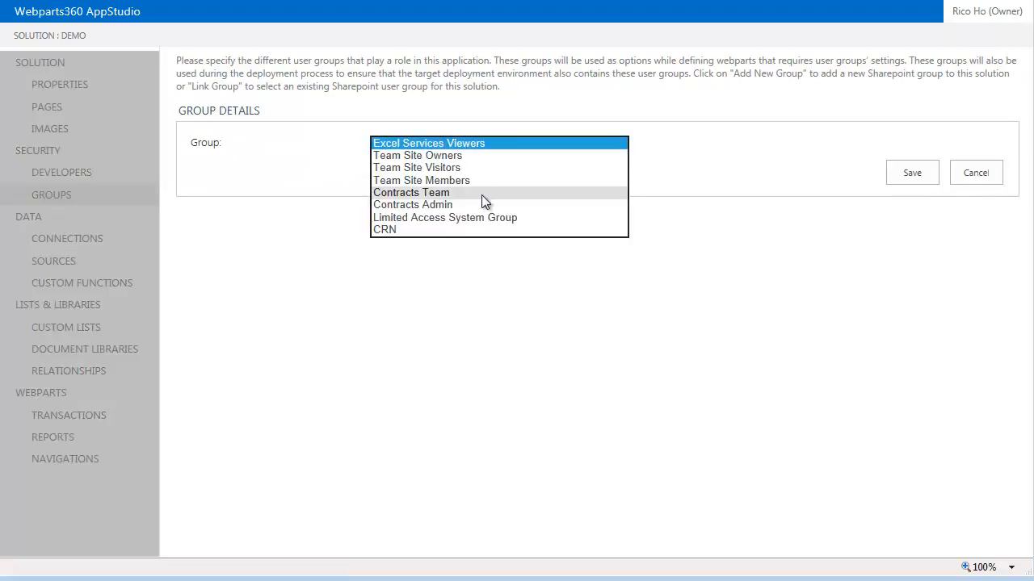
click(457, 194)
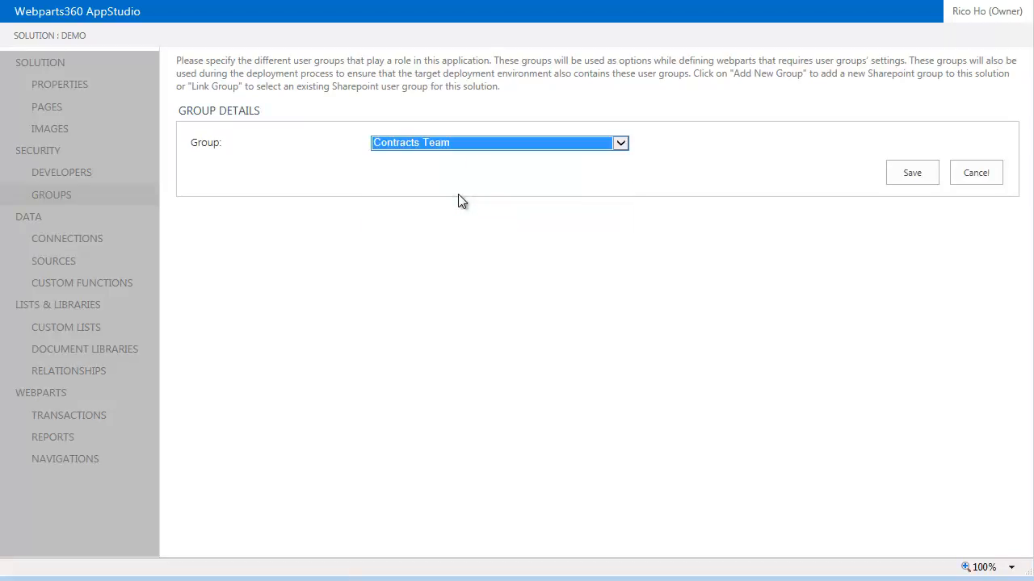
click(917, 174)
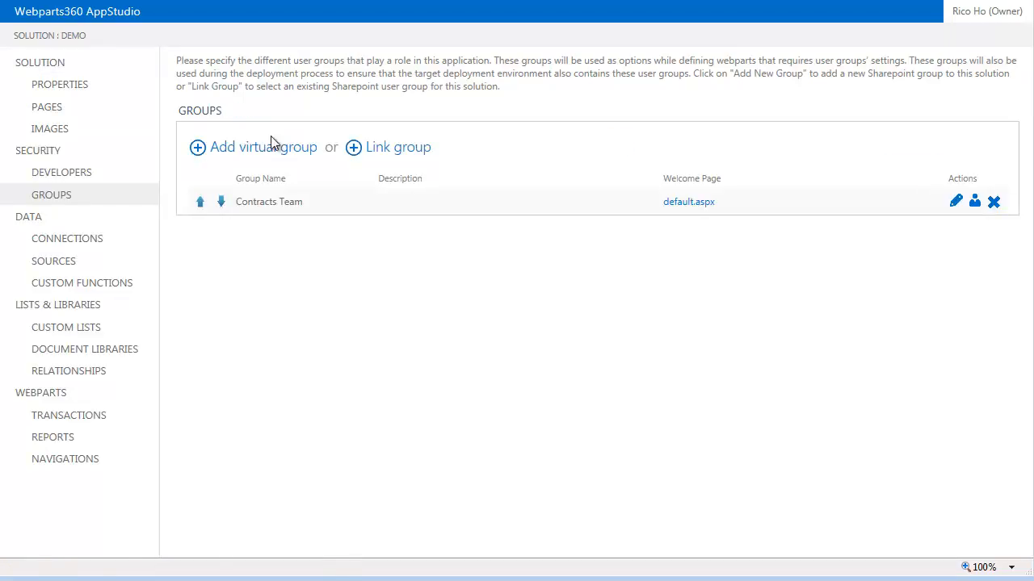
Step: View the data connections and link all existing custom lists, from Departments to Projects, to the solution
click(88, 245)
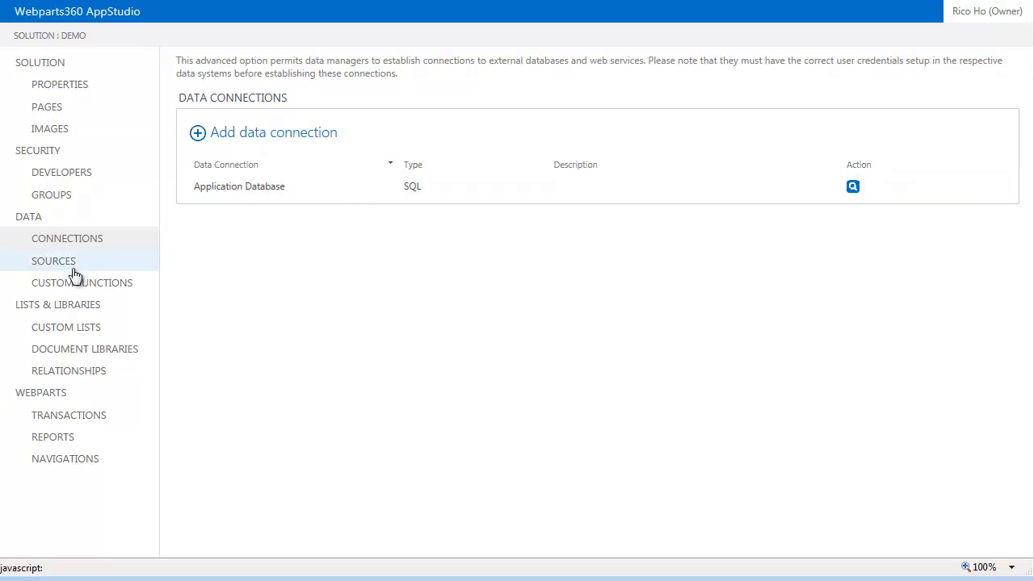
click(79, 331)
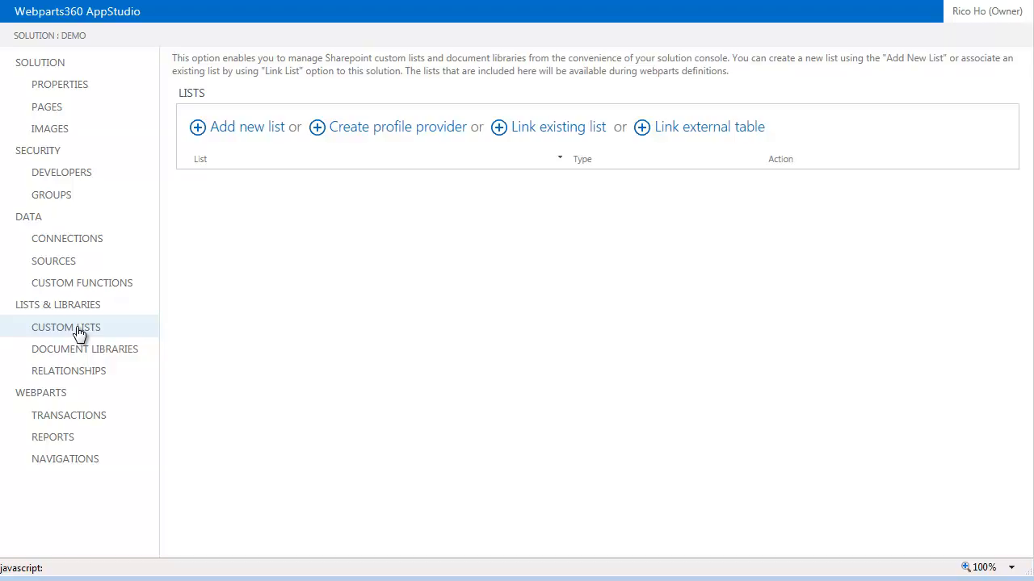
click(556, 129)
click(470, 127)
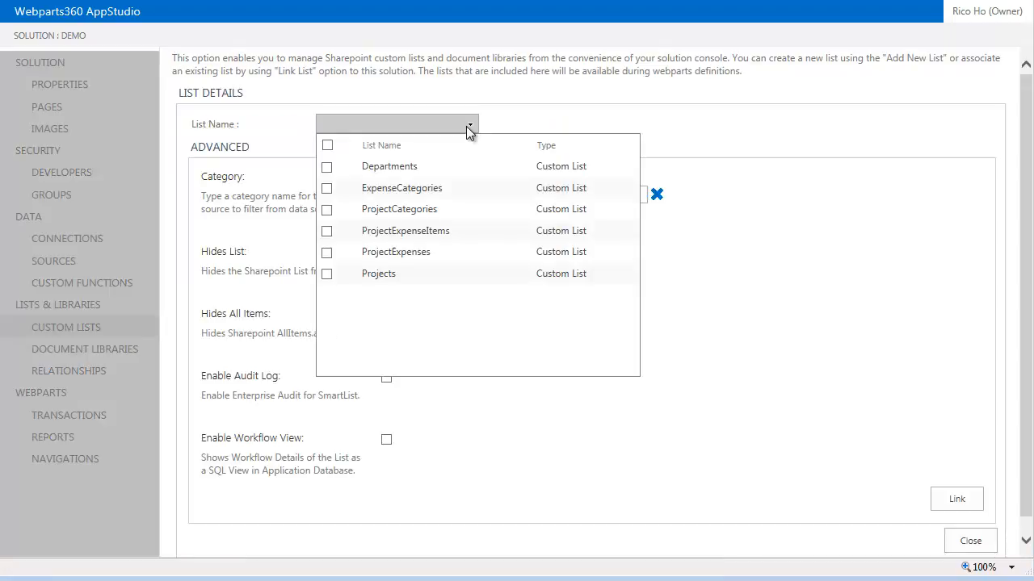
click(327, 145)
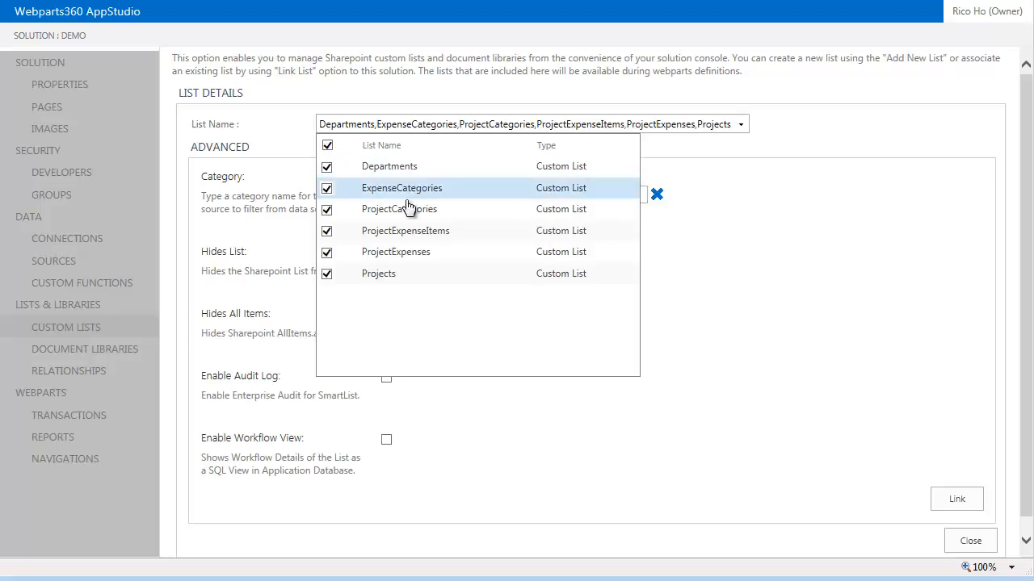
click(958, 500)
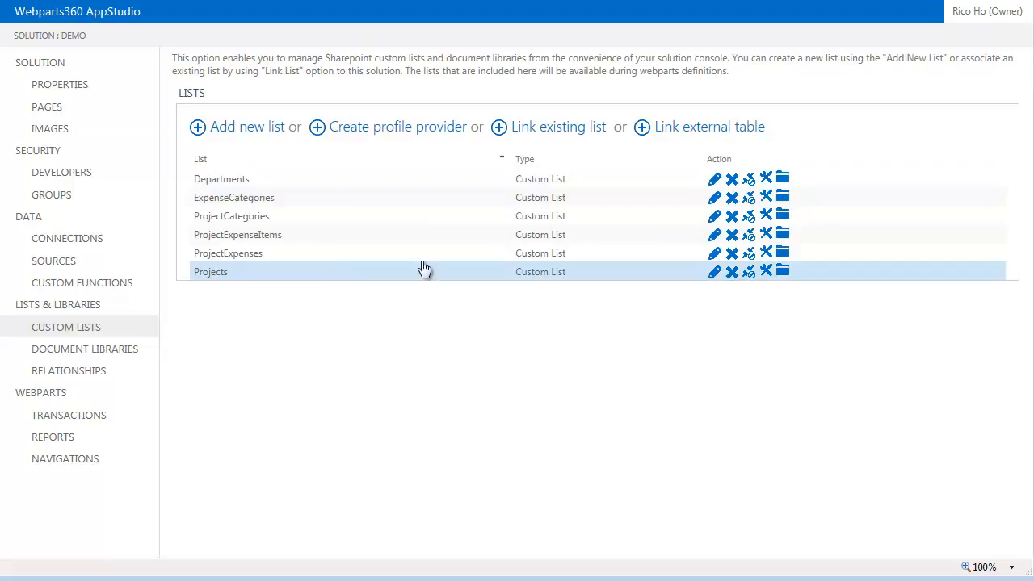
Step: Start a new list relationship diagram and place the Projects entity with the Departments entity to its right
click(101, 378)
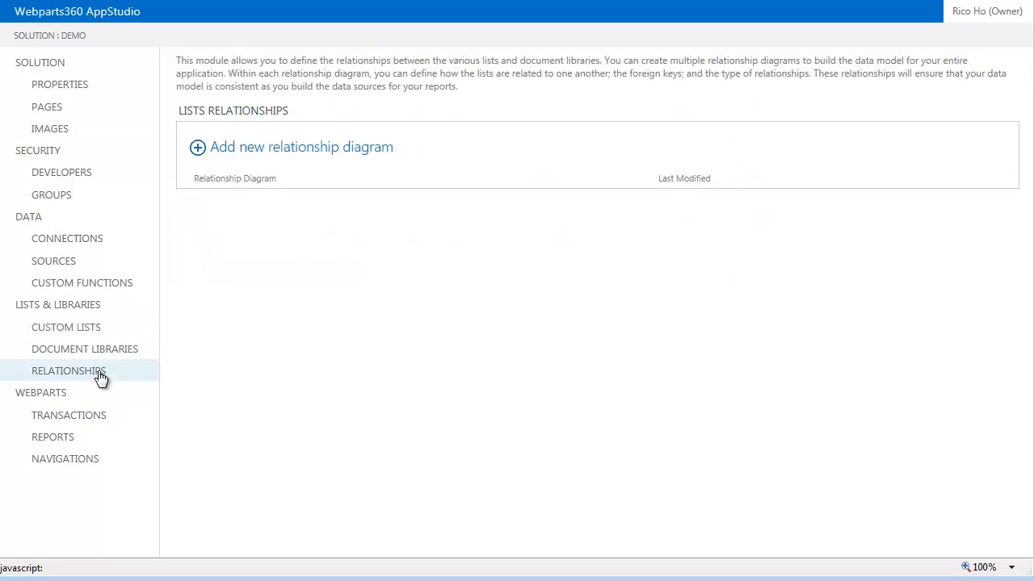
click(329, 151)
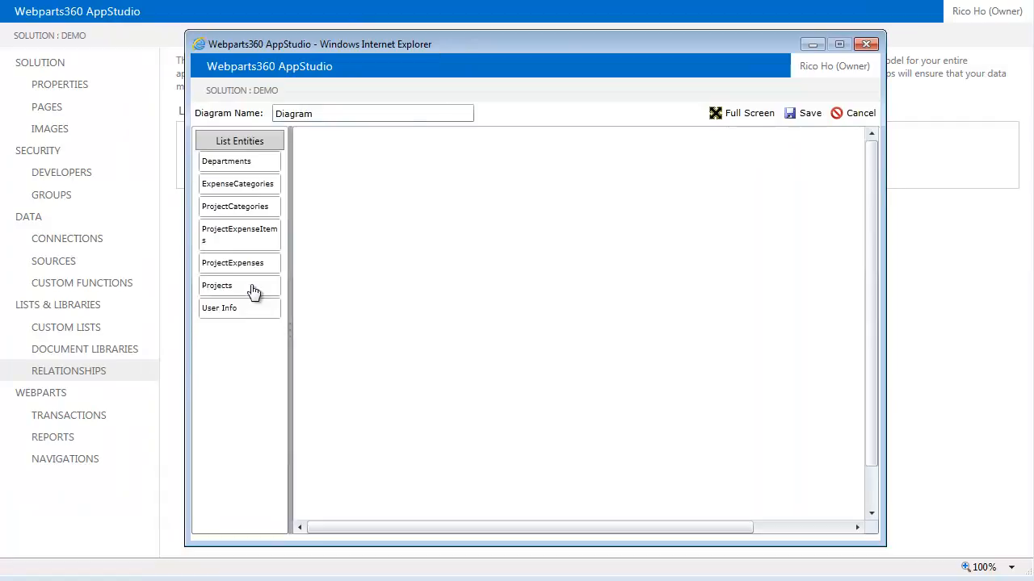
drag(240, 294, 570, 225)
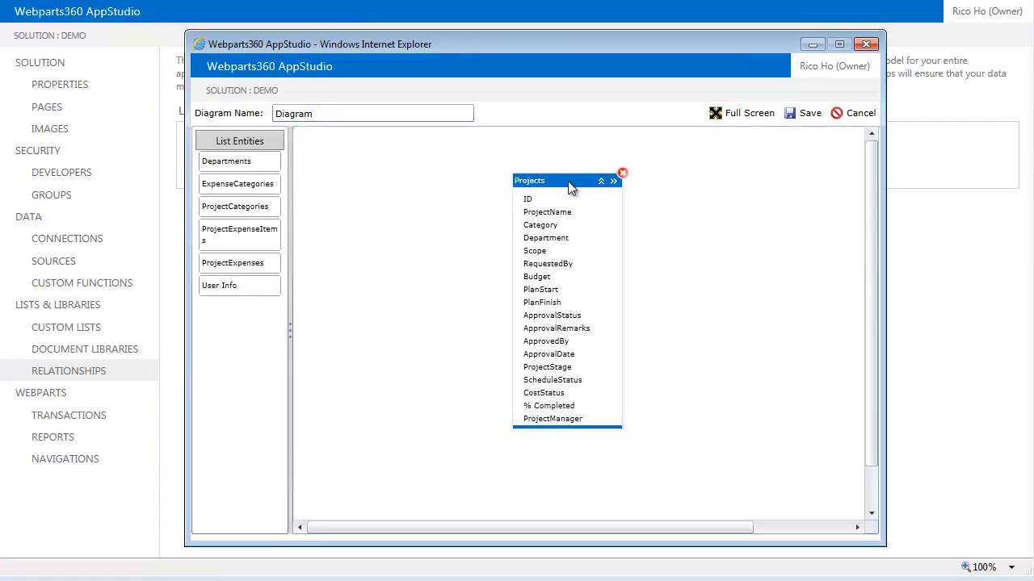
drag(570, 187, 556, 194)
drag(237, 167, 785, 168)
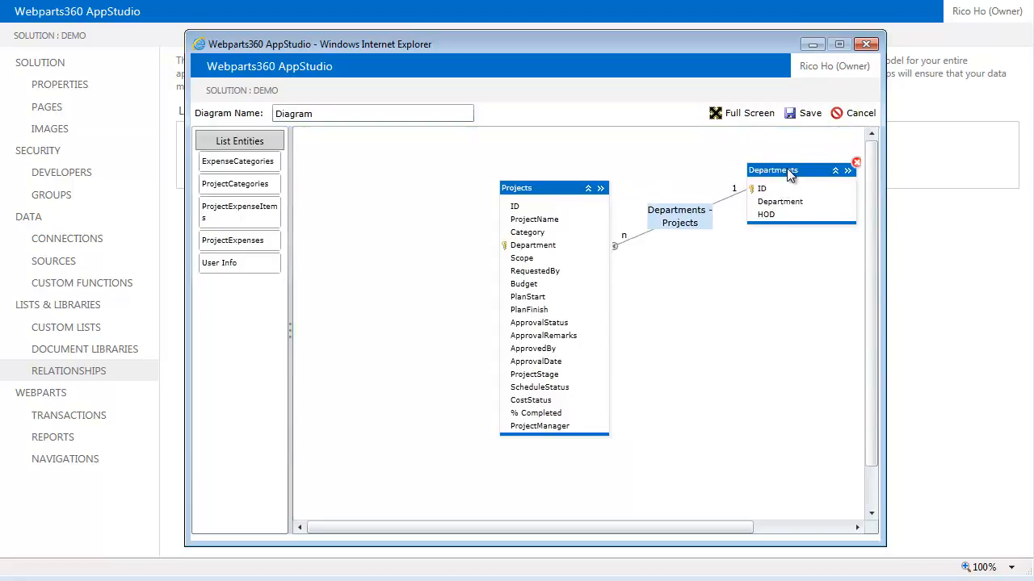
drag(549, 191, 516, 198)
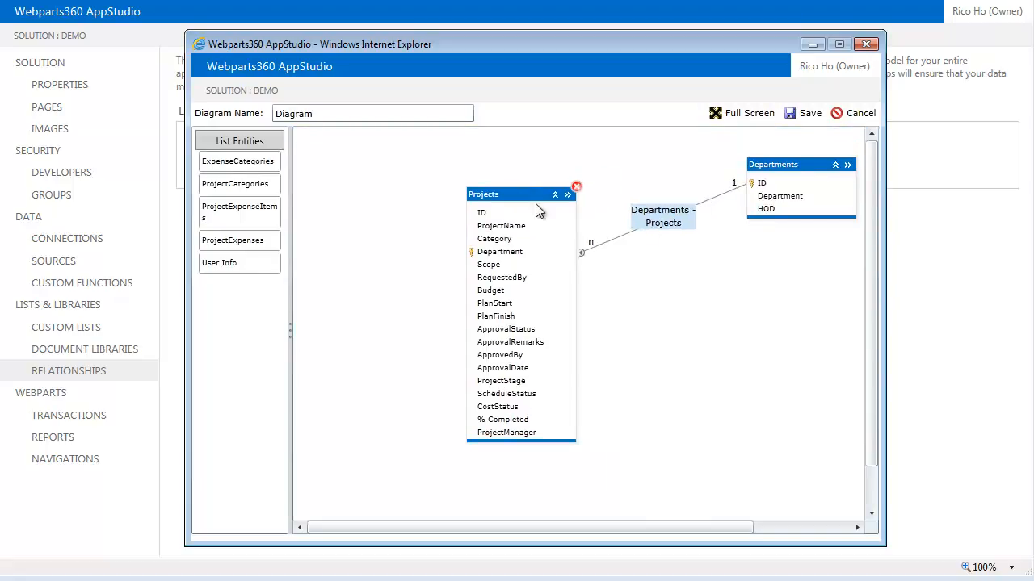
Step: Rename the relationship between Departments and Projects as "belongs to dept"
click(656, 229)
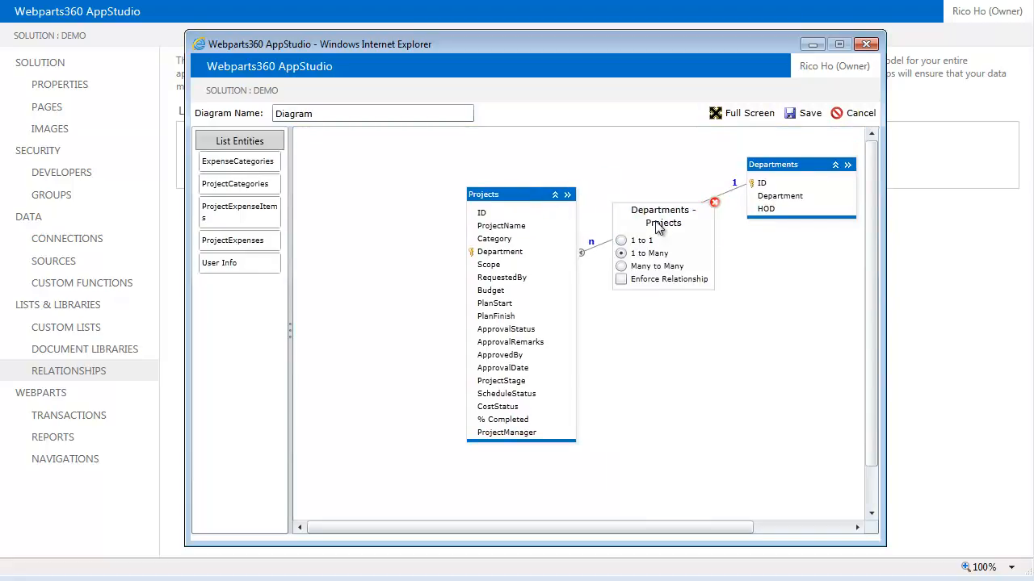
drag(666, 228, 594, 220)
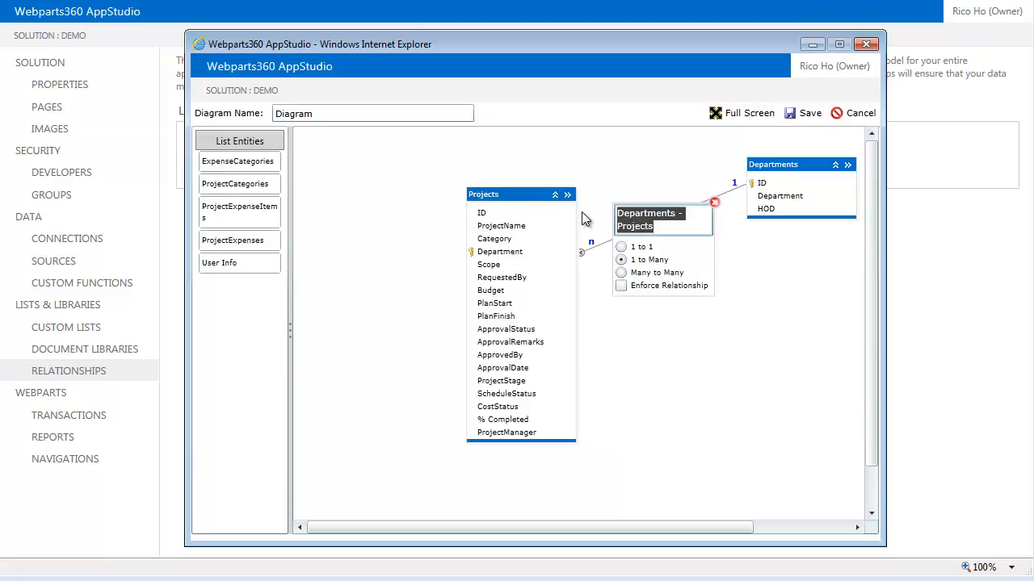
text(belon)
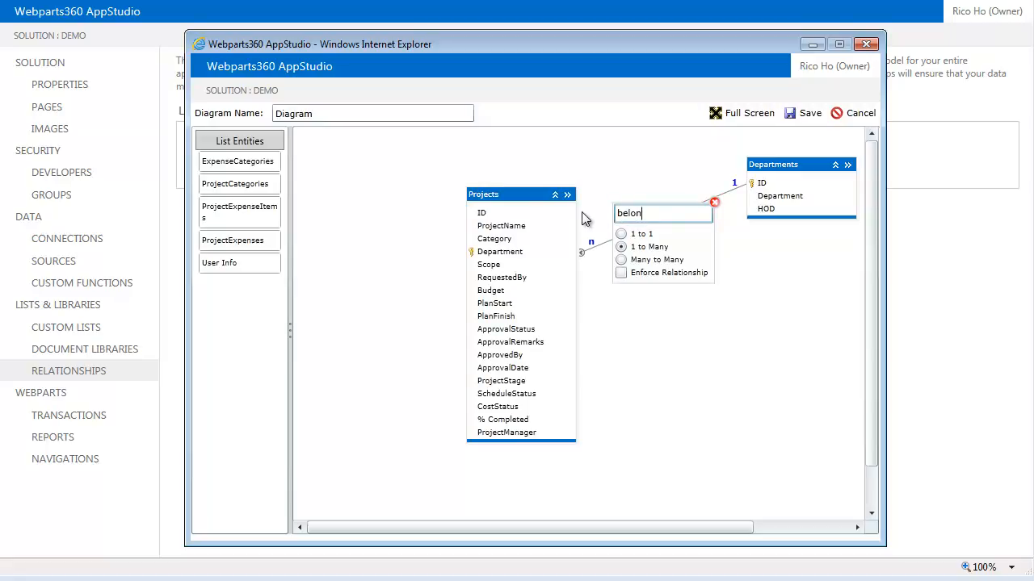
text(gs to dept)
click(585, 218)
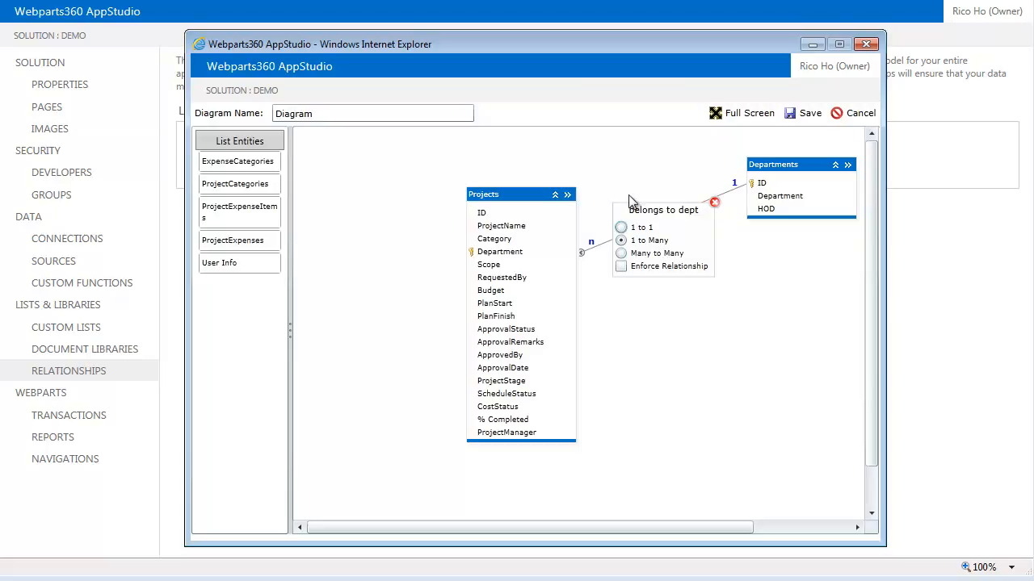
Step: Place the ProjectCategories entity to the left of Projects, label their relationship "is of category", and space the entities apart
drag(519, 203, 557, 208)
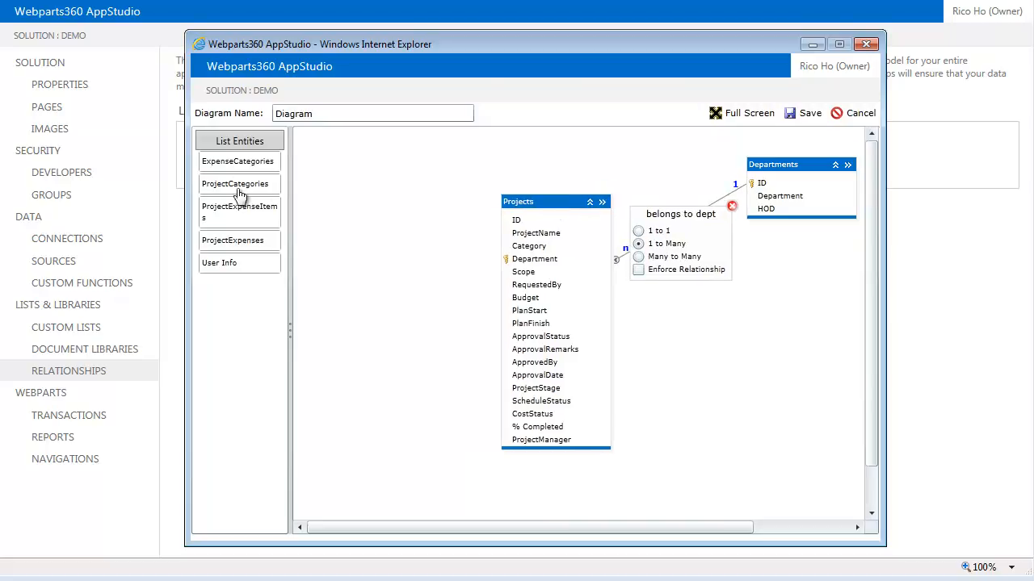
drag(242, 186, 377, 170)
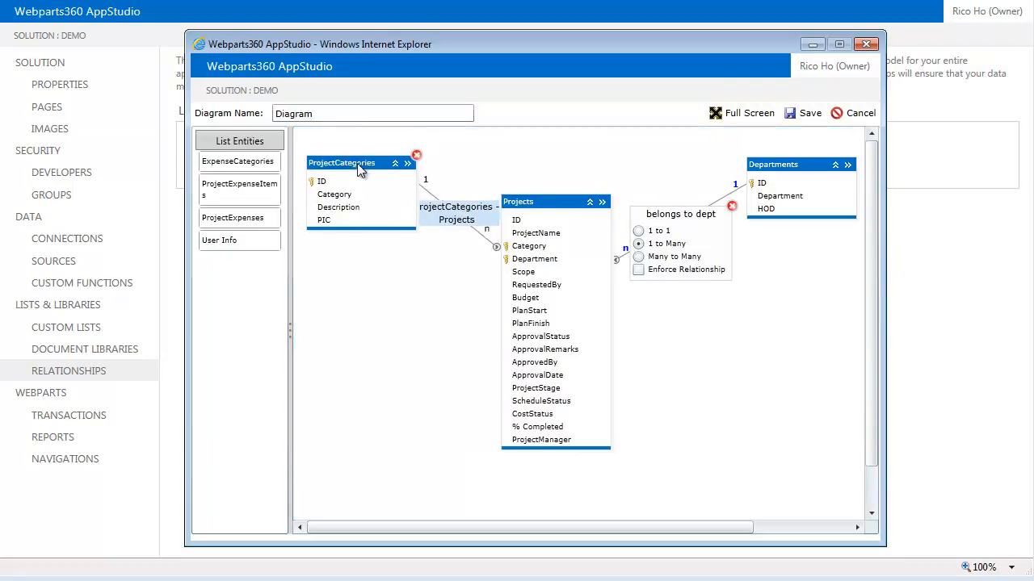
double_click(476, 214)
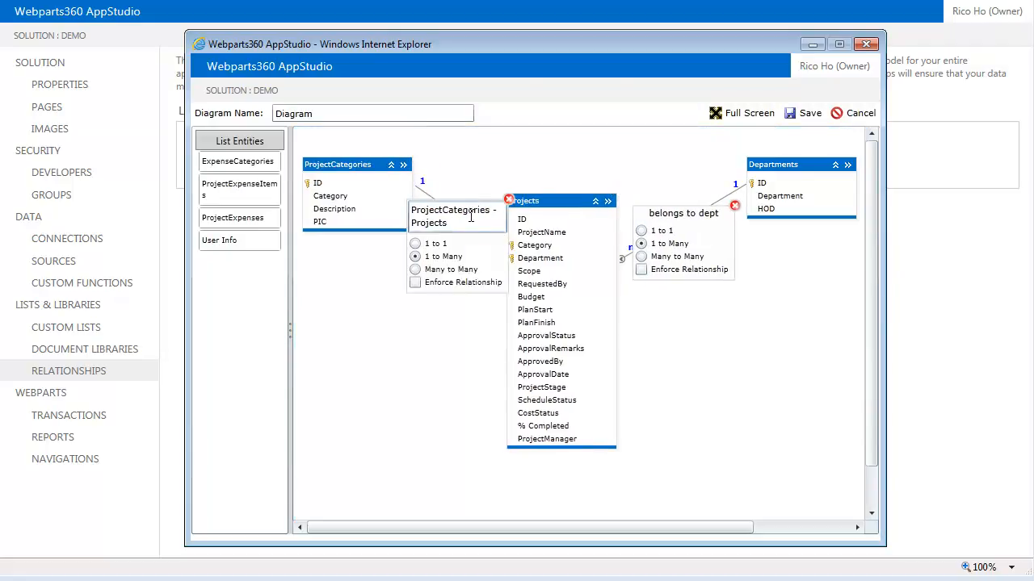
text(is of category)
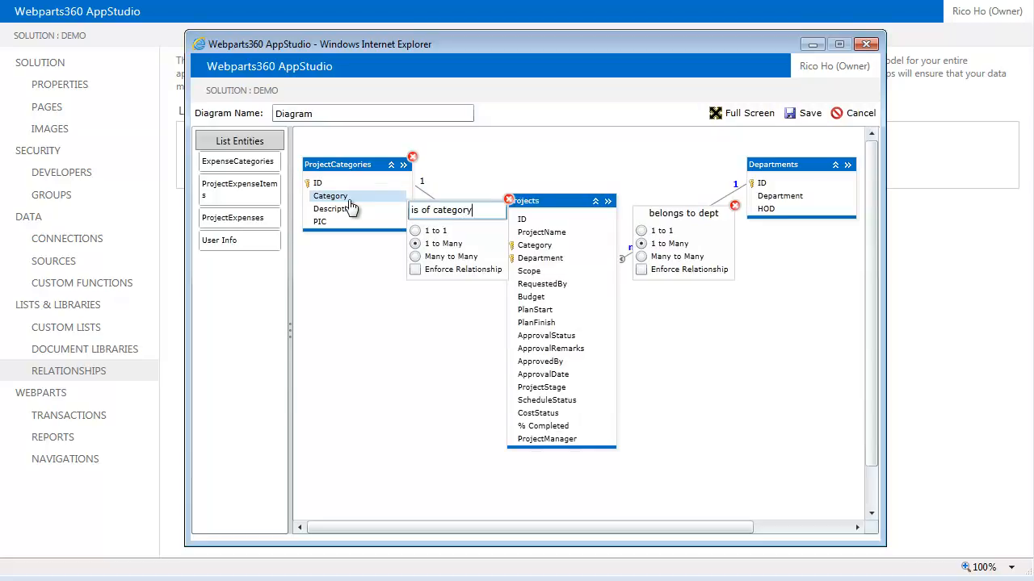
click(349, 202)
click(450, 162)
drag(364, 165, 376, 162)
drag(568, 200, 561, 205)
Step: Name the diagram "Enitity Relationships" and save it
drag(350, 114, 213, 113)
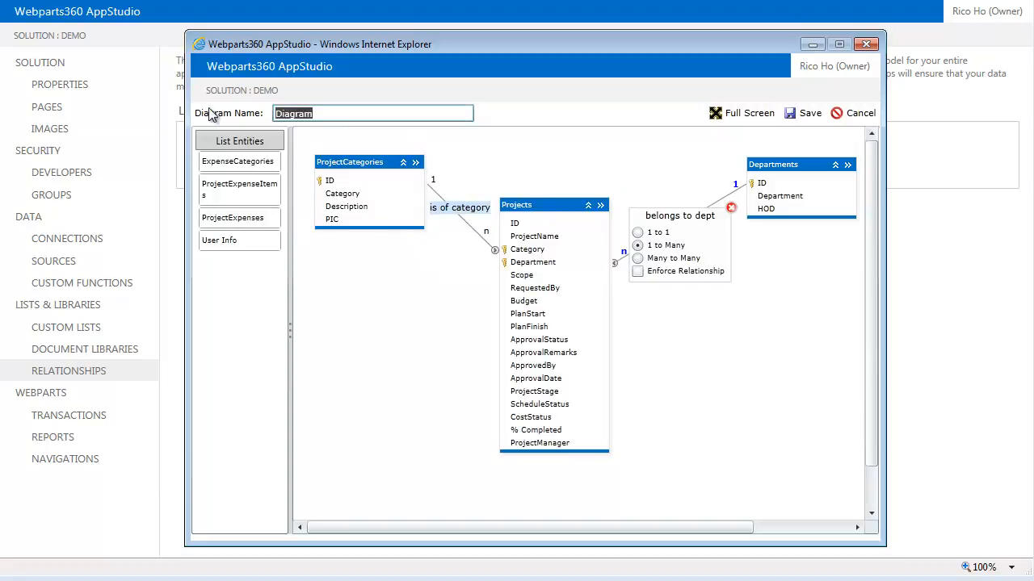
text(Em)
text(ity)
key(BackSpace)
text(ity Relationships)
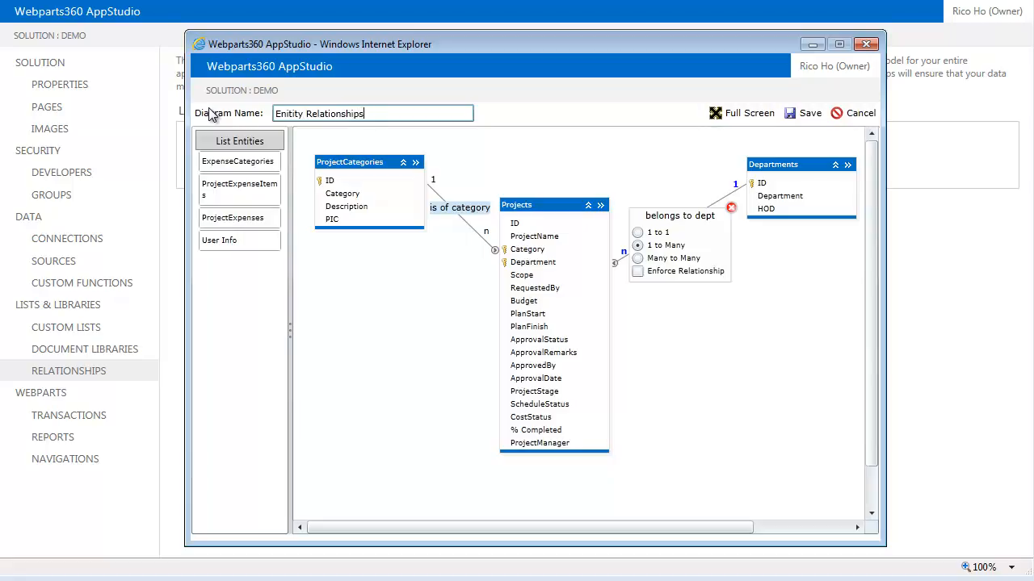
click(812, 115)
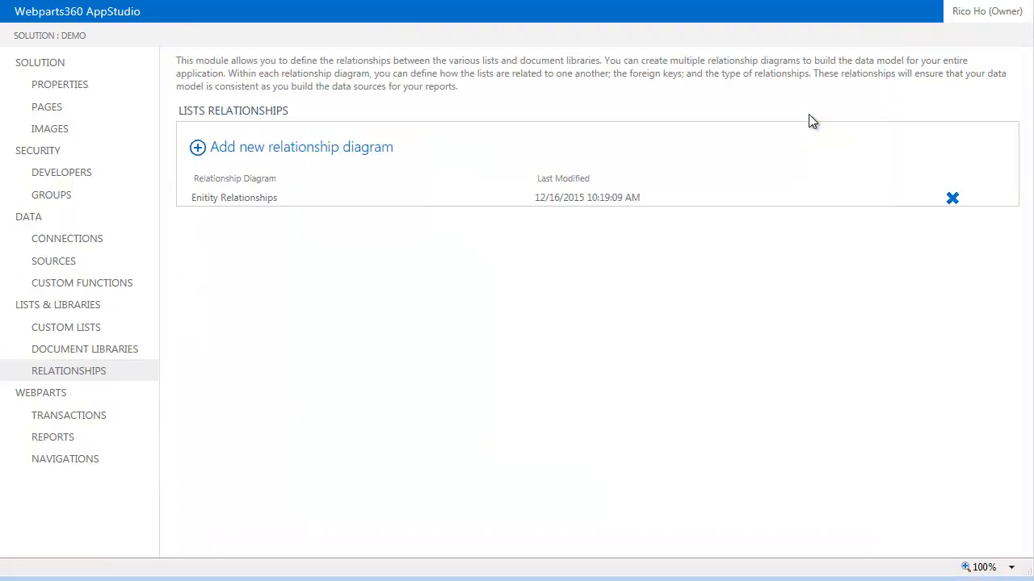
Step: Start another relationship diagram and place the Projects entity with ProjectExpenses to its right
click(325, 147)
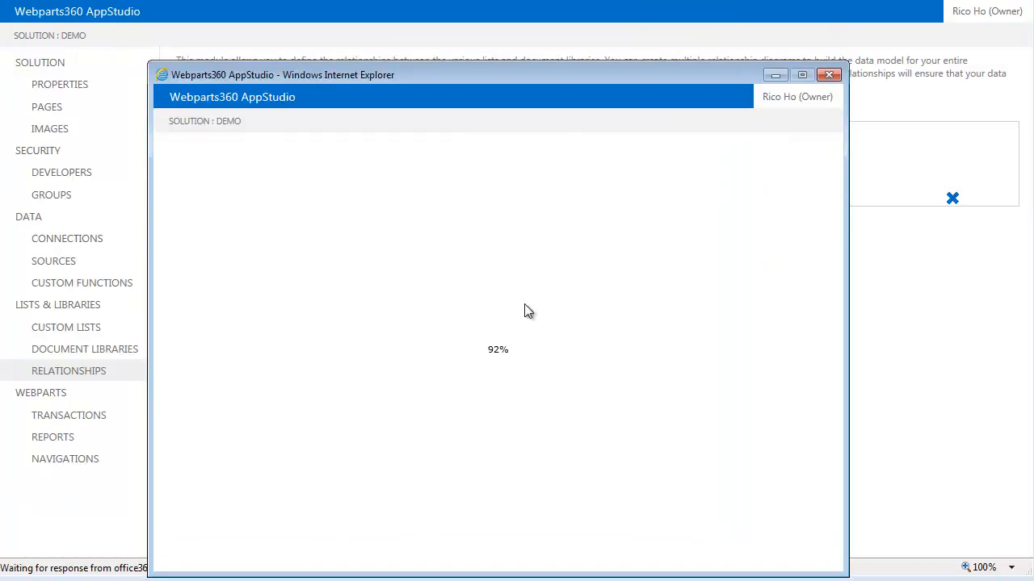
drag(184, 323, 323, 238)
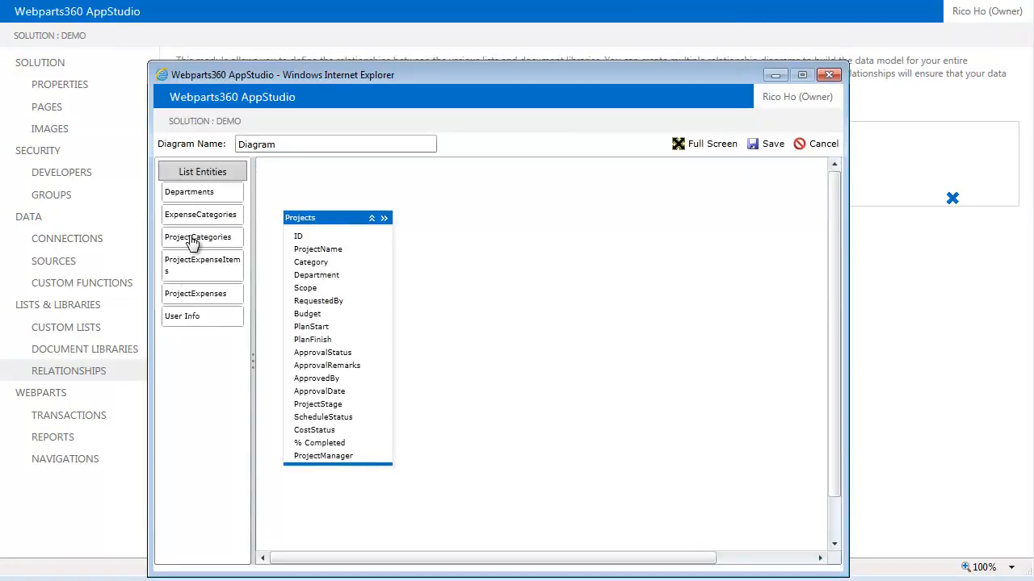
drag(185, 301, 503, 222)
Step: Label the relationship between Projects and ProjectExpenses "have Expenses" and adjust the position of both entities
click(425, 300)
drag(410, 302, 287, 266)
text(have tExpenses)
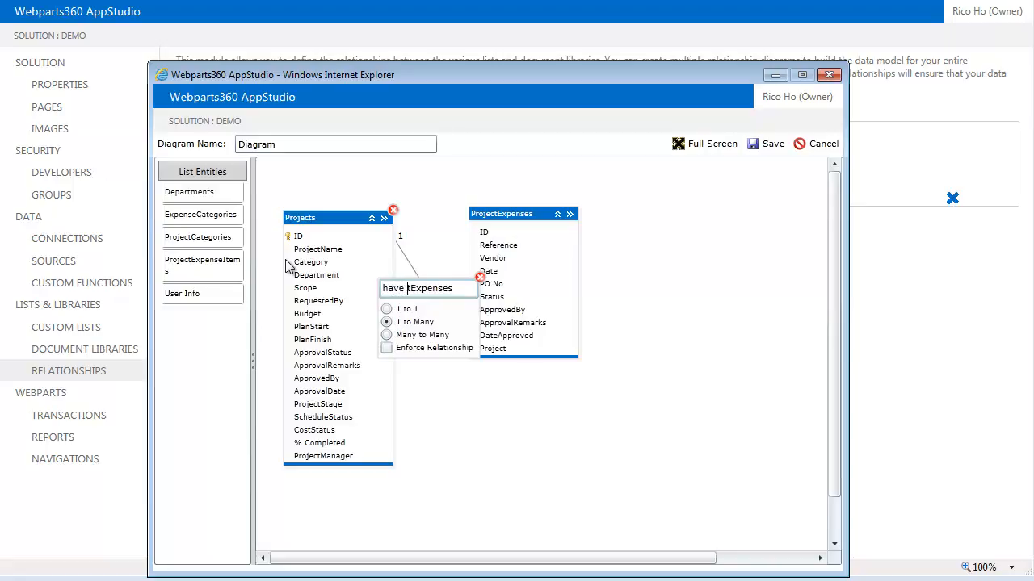
drag(316, 215, 310, 199)
click(412, 280)
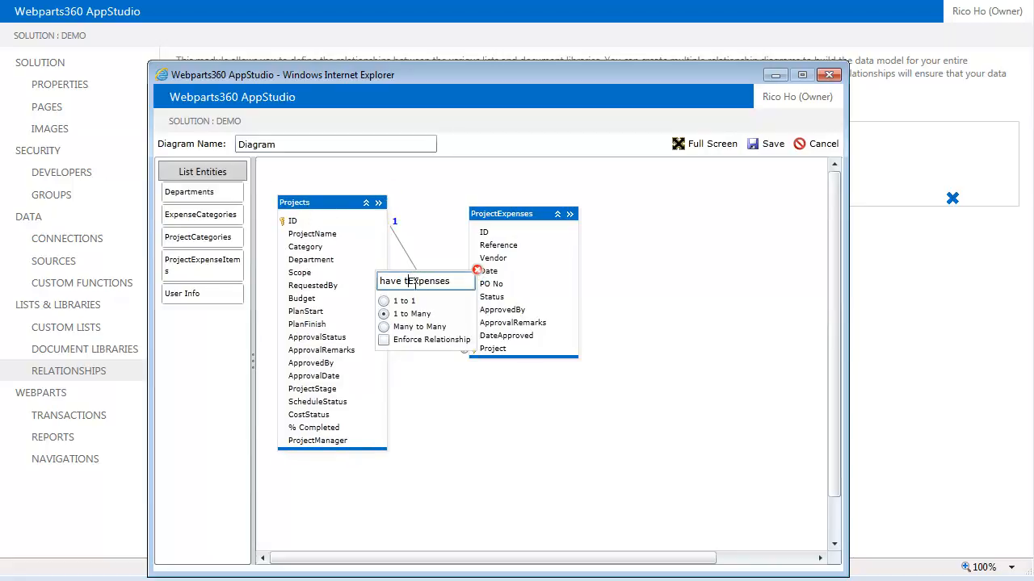
key(BackSpace)
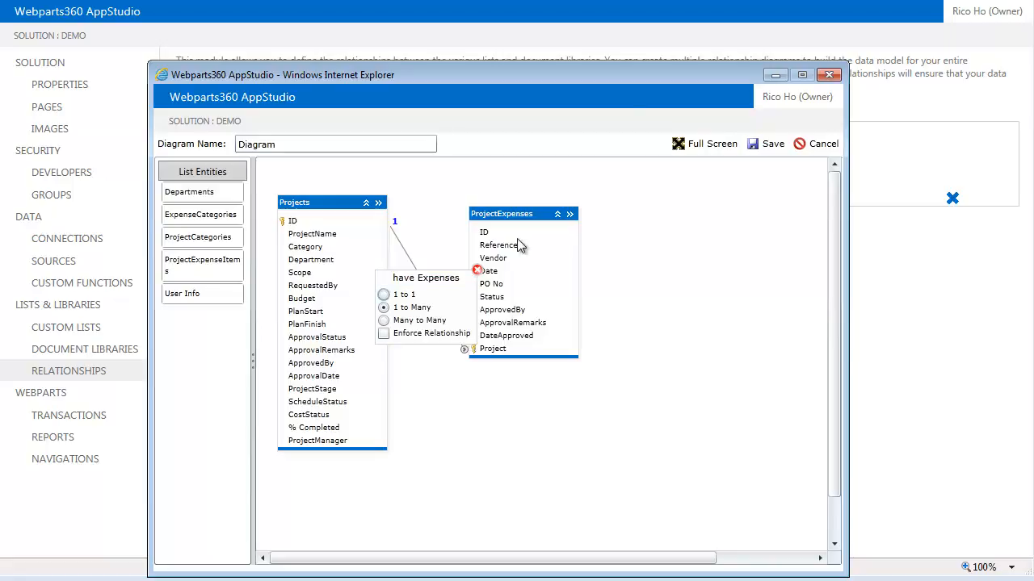
drag(537, 222, 526, 220)
Step: Place ProjectExpenseItems to the right of ProjectExpenses and link the ProjectExpenses ID to its ExpenseID field
drag(208, 266, 710, 210)
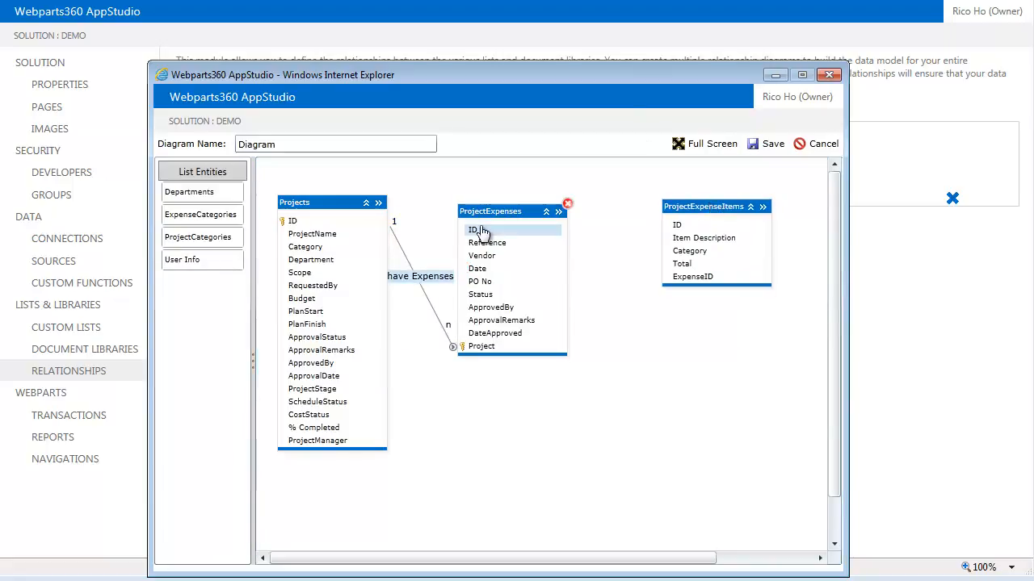
drag(473, 230, 691, 291)
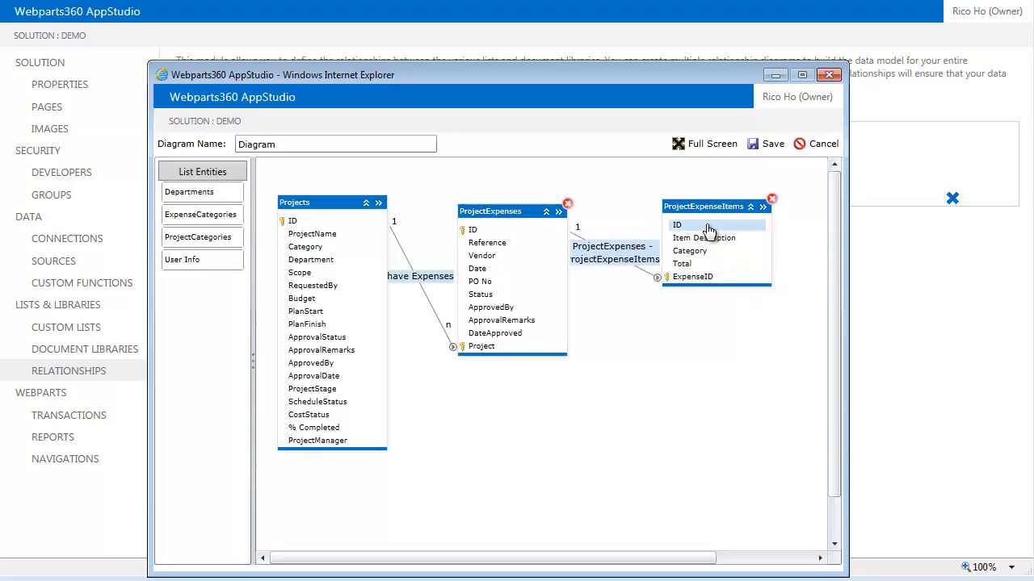
drag(715, 205, 736, 241)
Step: Label the relationship between ProjectExpenses and ProjectExpenseItems "have Items" and shift ProjectExpenseItems slightly lower
click(611, 278)
drag(644, 282, 529, 242)
text(have Items)
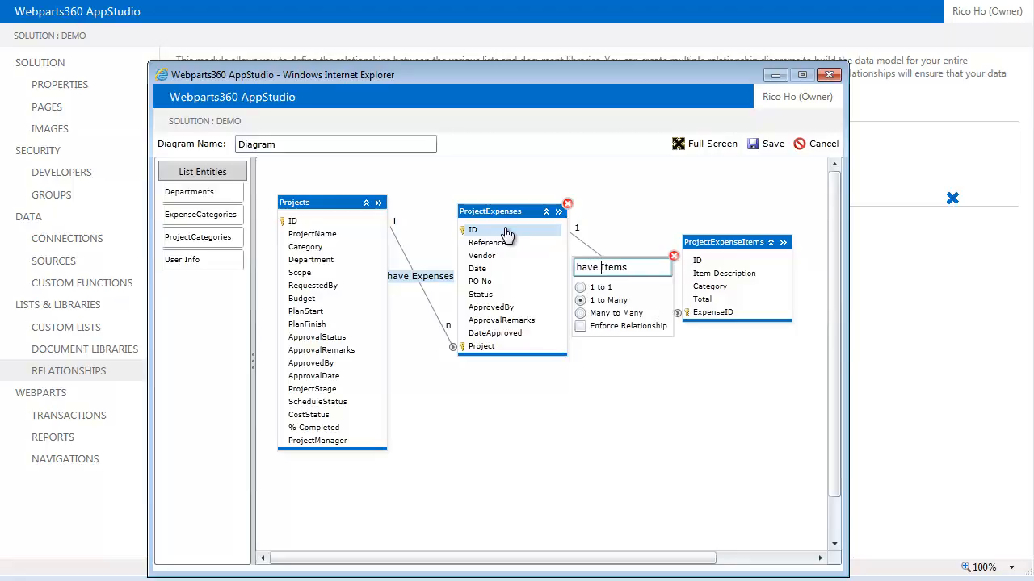
key(Return)
drag(727, 243, 723, 260)
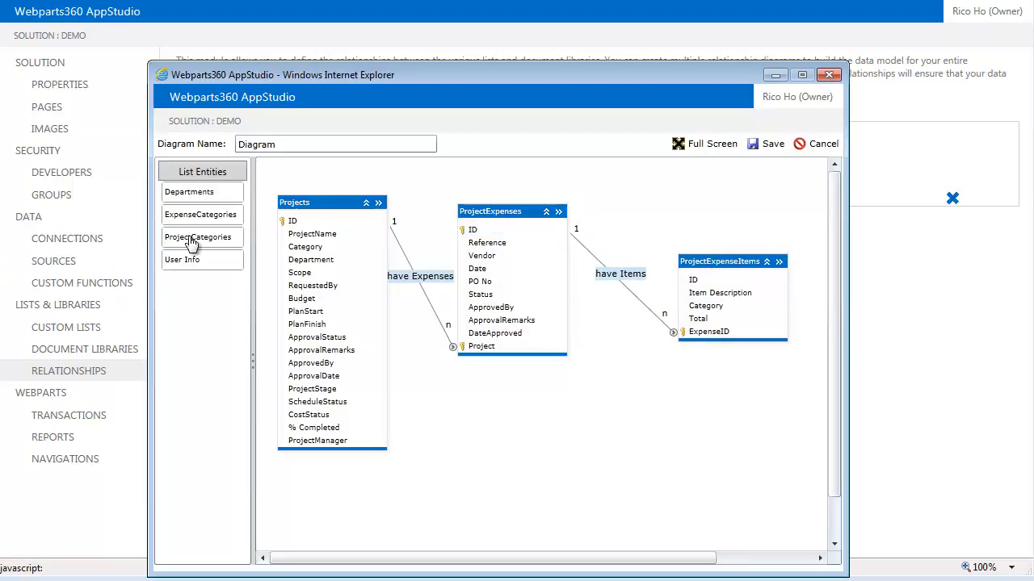
Step: Place ExpenseCategories below ProjectExpenses, label its relationship with ProjectExpenseItems "is of category", and tidy the entity positions
drag(214, 218, 501, 397)
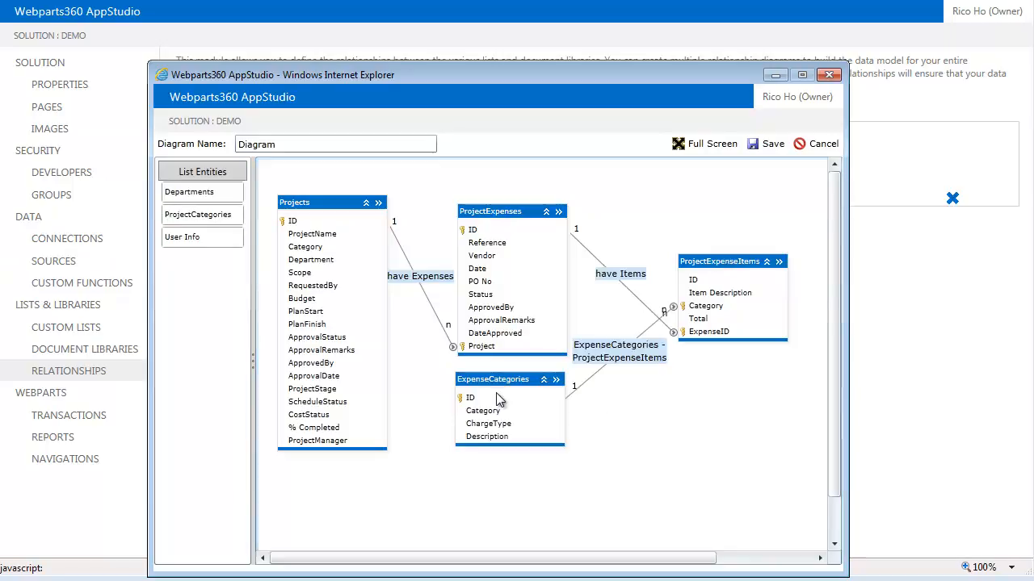
click(658, 360)
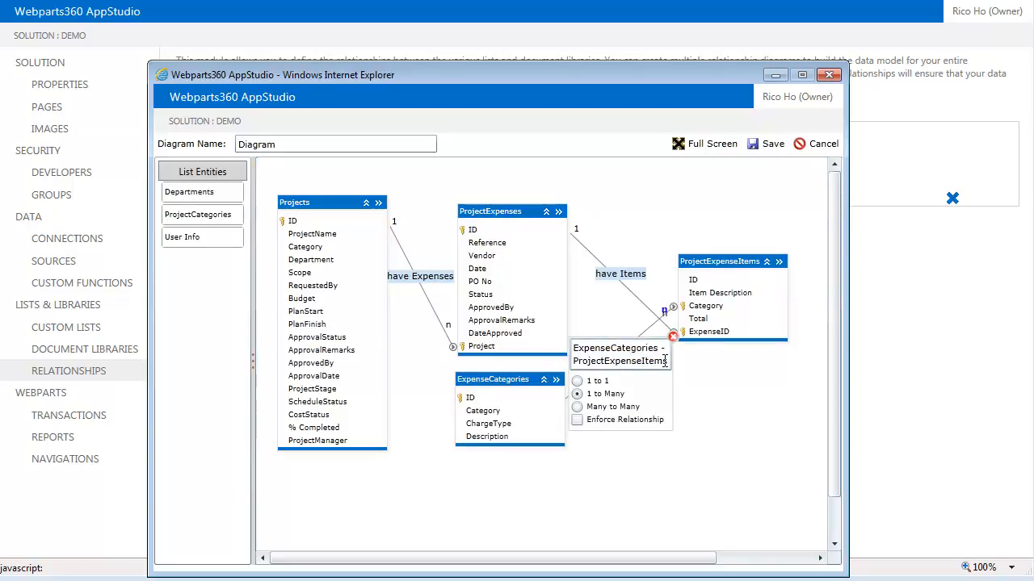
key(ctrl+a)
text(is)
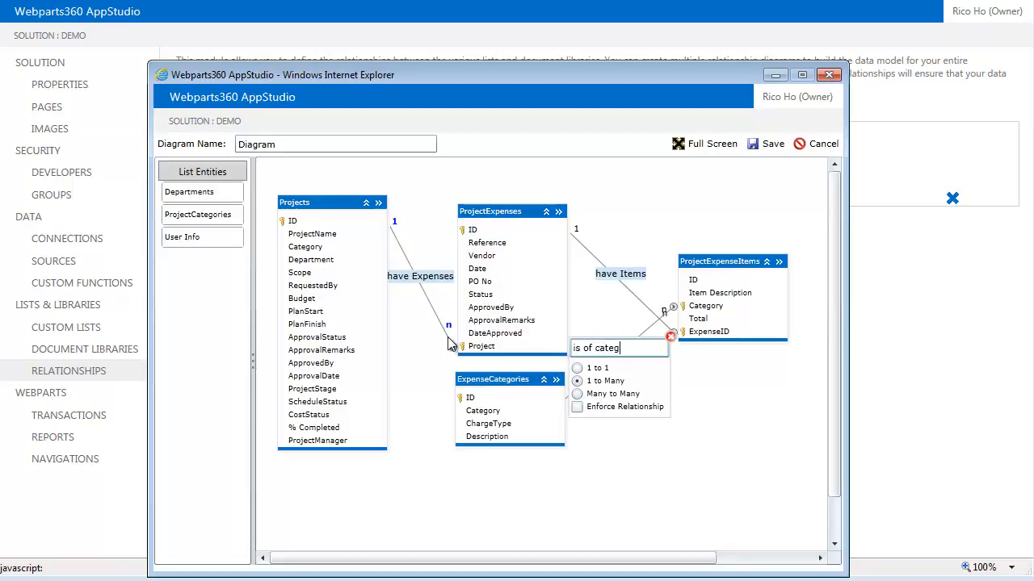
click(448, 338)
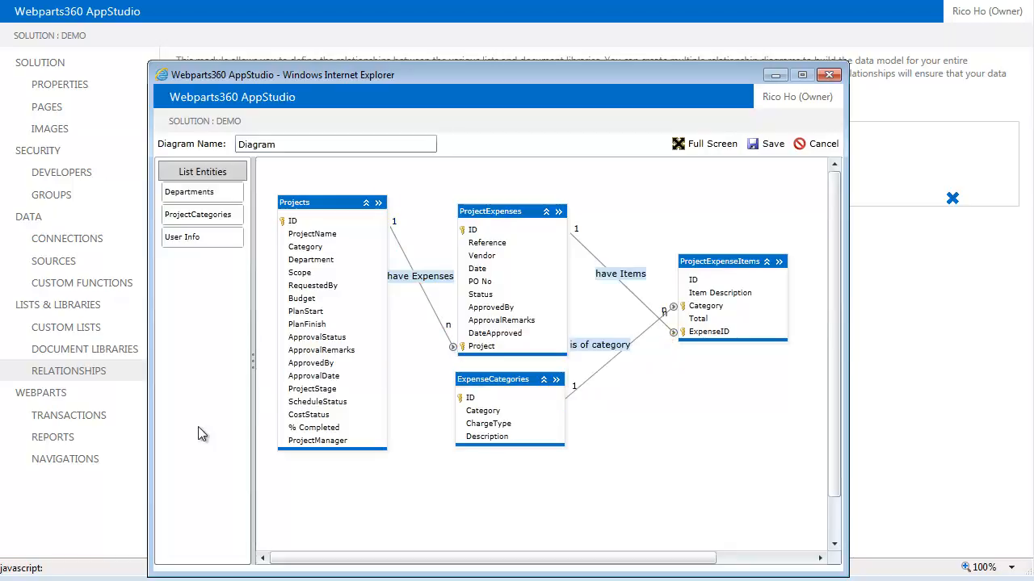
mouse_move(500, 383)
mouse_down()
mouse_move(499, 417)
mouse_move(502, 398)
mouse_up()
drag(739, 271, 727, 267)
Step: Name the diagram "Project Expenses ERD" and save it
double_click(293, 146)
text(Project Expenses ERD)
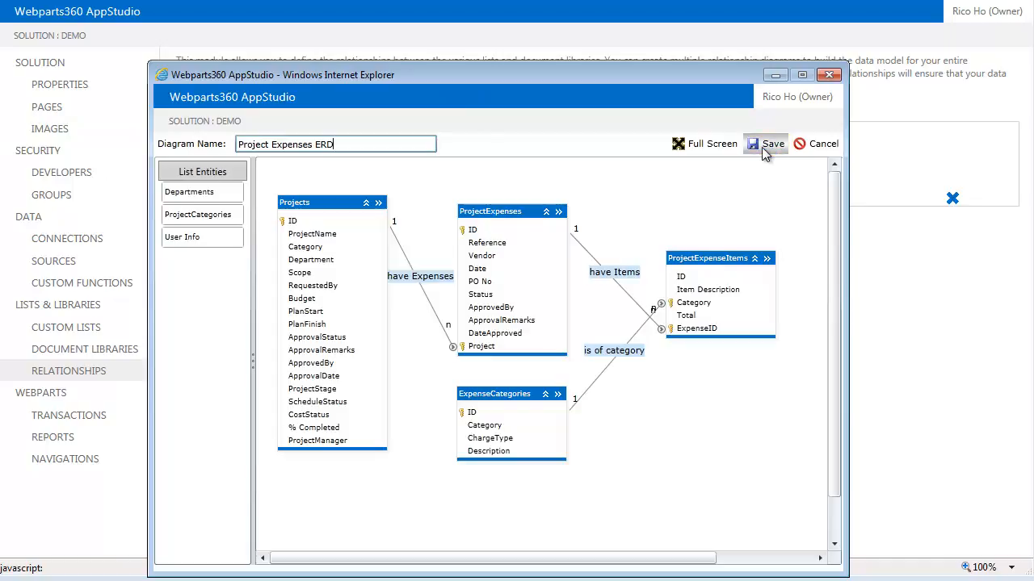
click(765, 149)
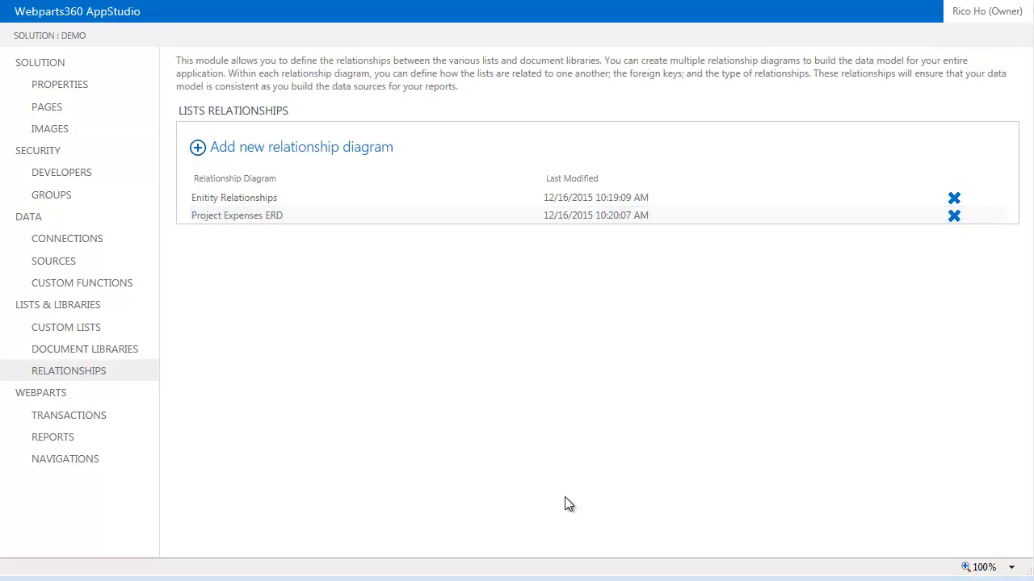
Step: Create a new report definition titled "Projects.Listing"
click(60, 441)
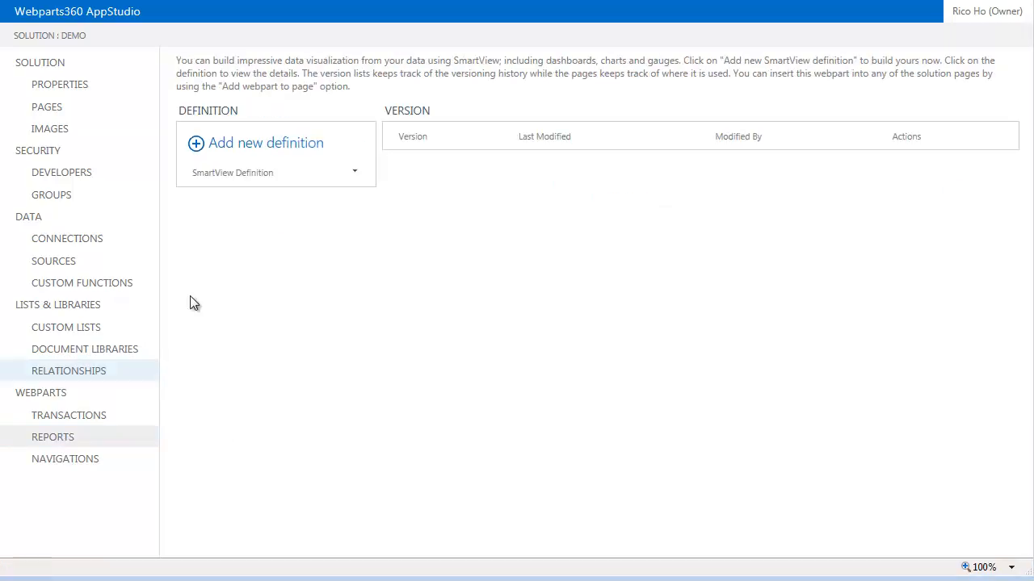
click(270, 146)
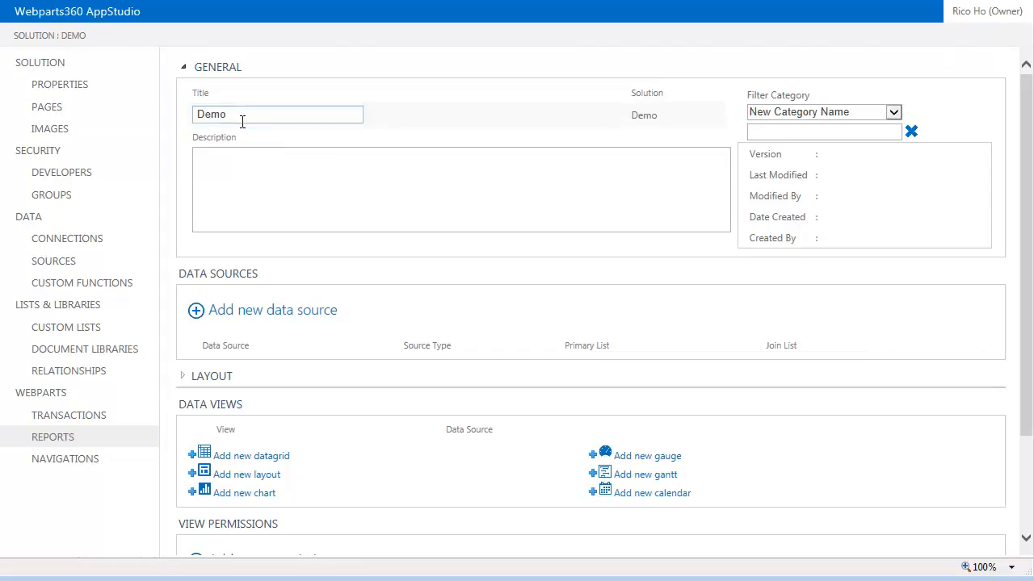
double_click(232, 115)
text(Projects.Listing)
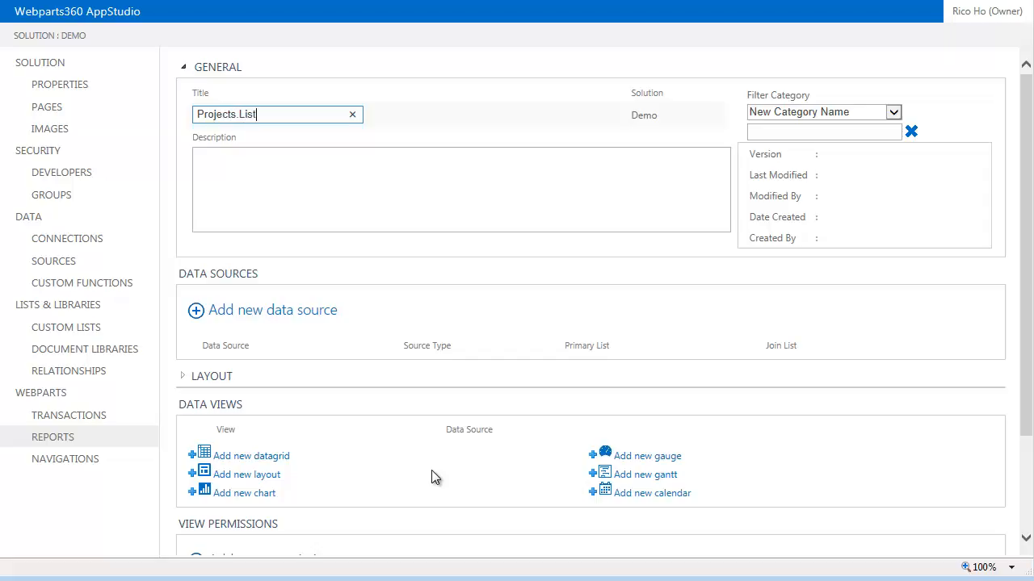
Step: Add a SharePoint List data source to the report with Projects as its primary list and save it
click(283, 316)
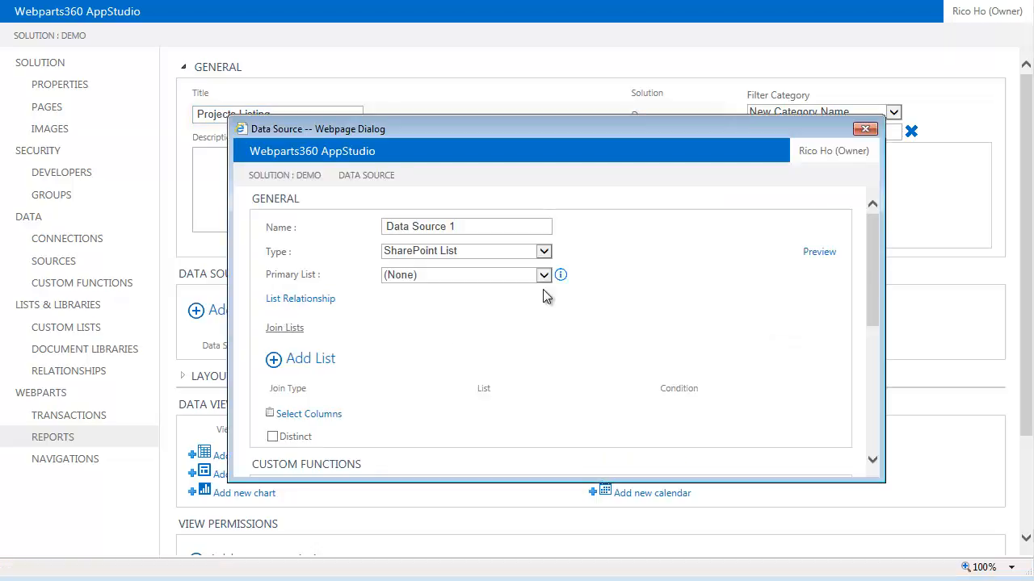
click(546, 275)
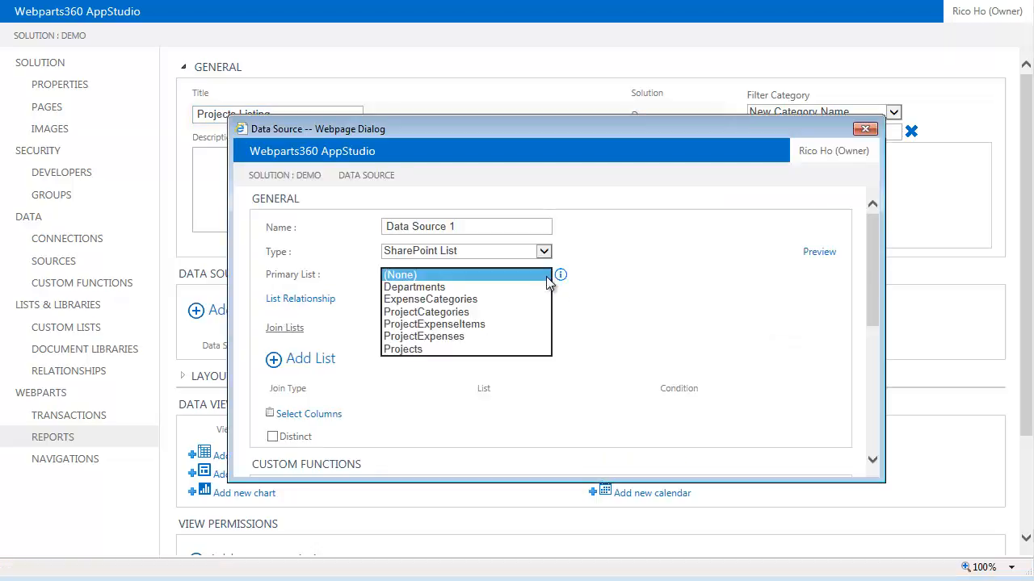
click(434, 348)
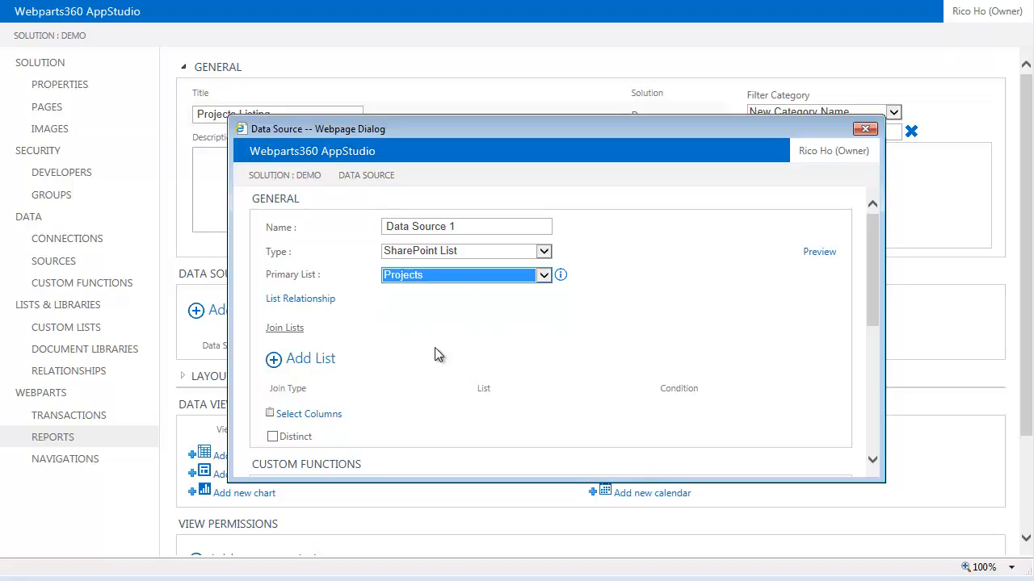
scroll(638, 333, down, 10)
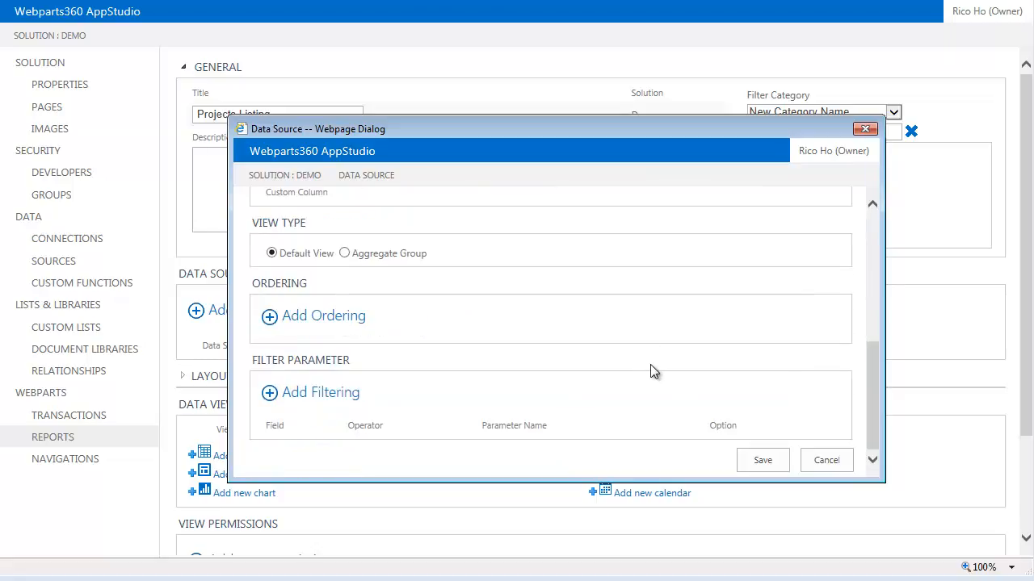
click(762, 461)
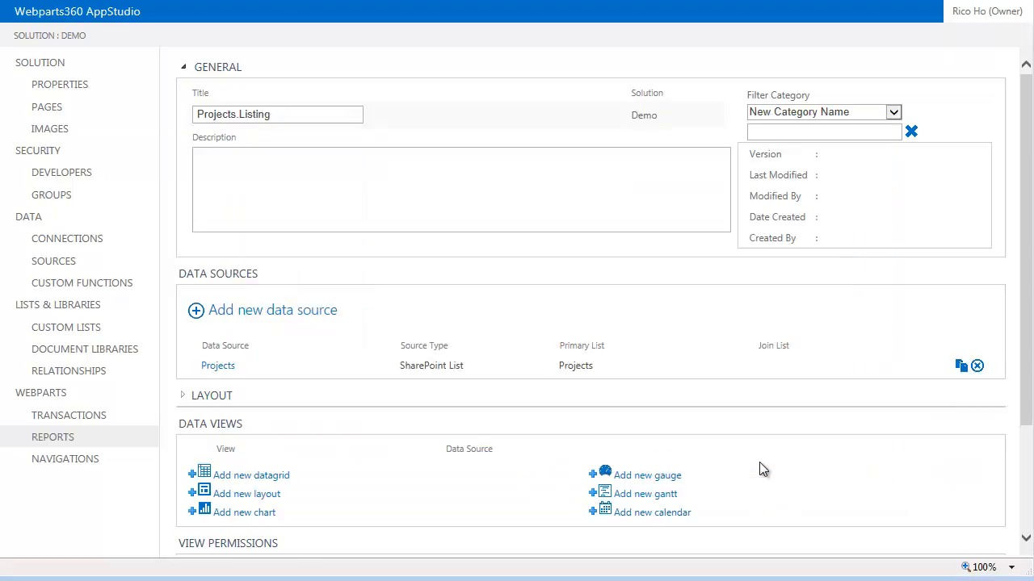
scroll(460, 327, down, 3)
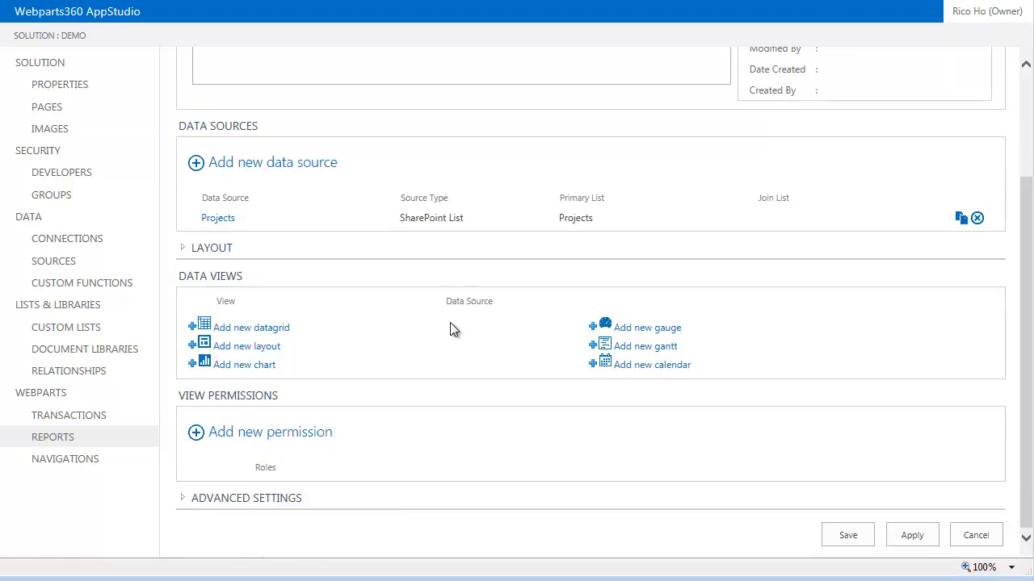
Step: Add a new datagrid view to the report and apply the Blueberry template to it
click(274, 331)
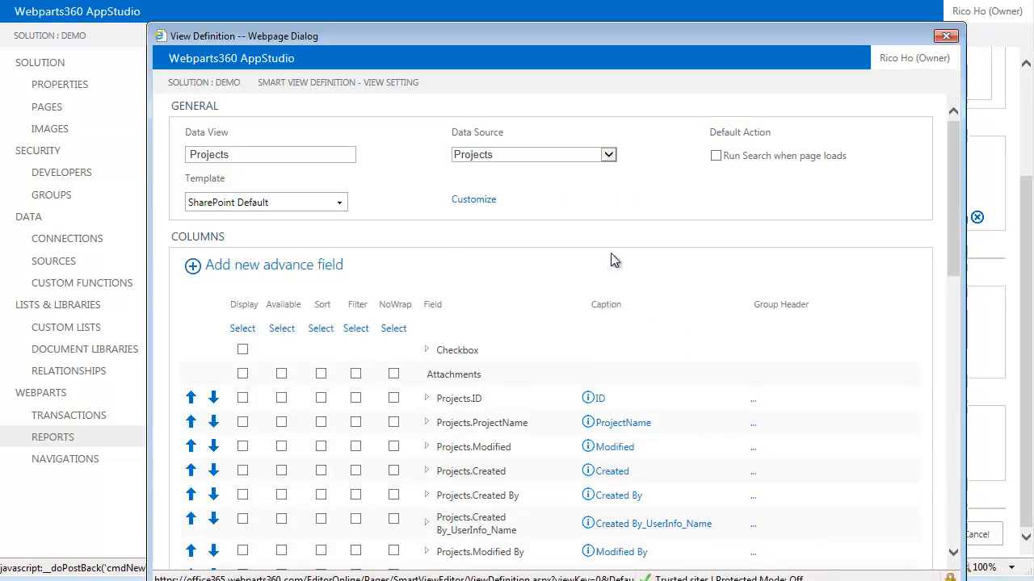
scroll(599, 262, down, 1)
scroll(599, 260, up, 1)
click(338, 205)
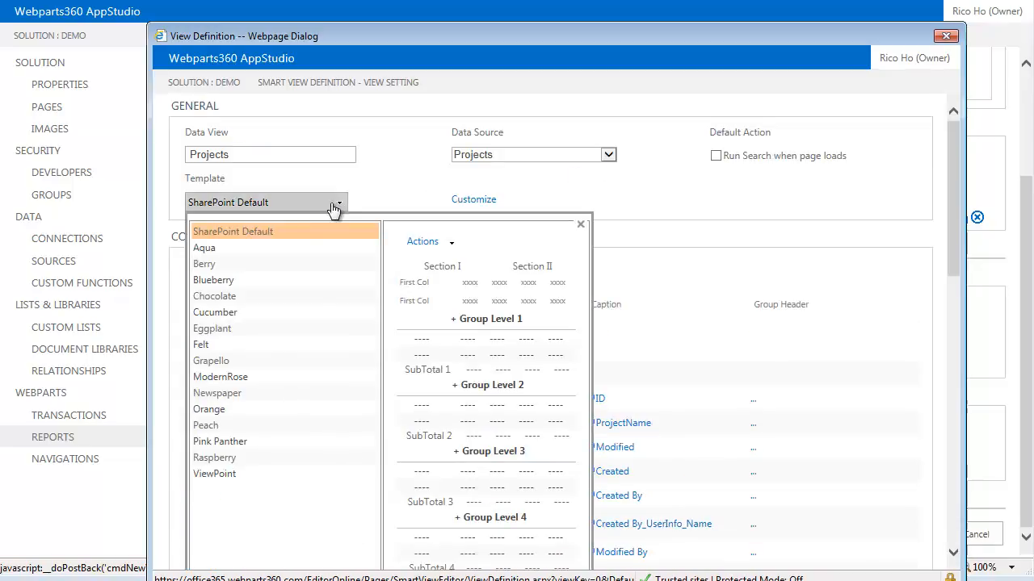
click(223, 281)
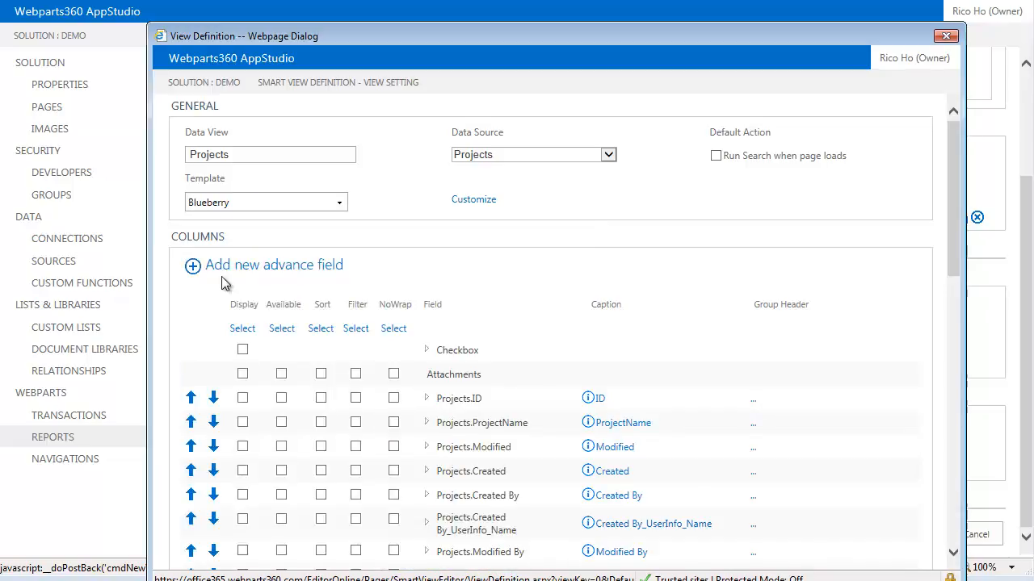
Step: Display the Projects.ProjectName column in the datagrid and caption it "Project Name"
scroll(623, 332, down, 3)
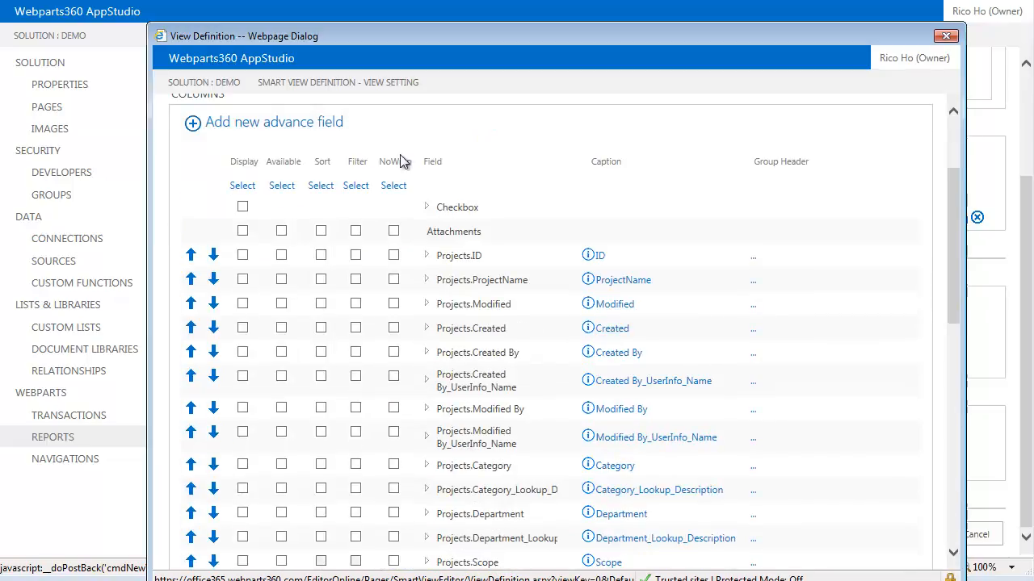
scroll(454, 207, up, 1)
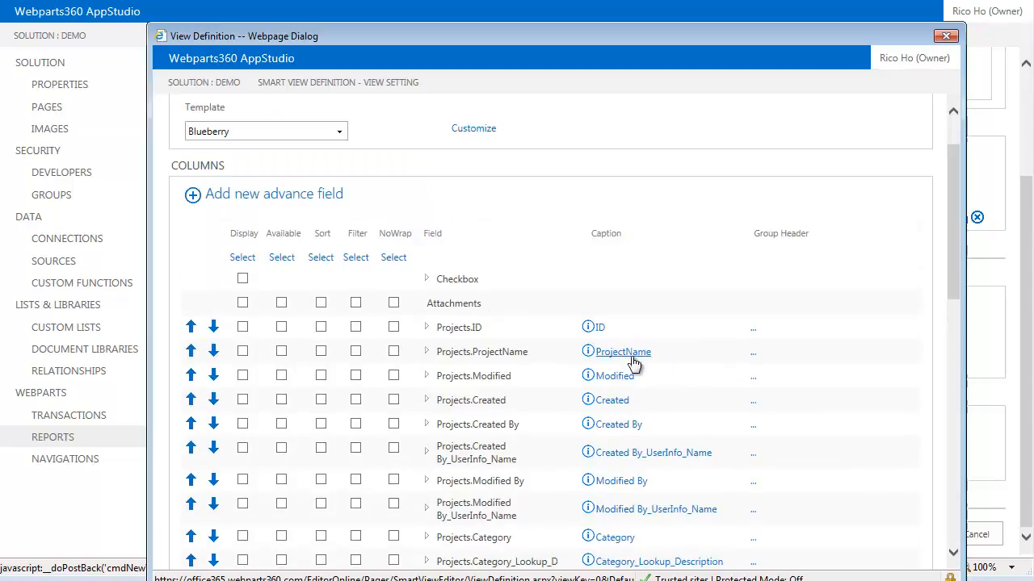
click(243, 354)
click(635, 351)
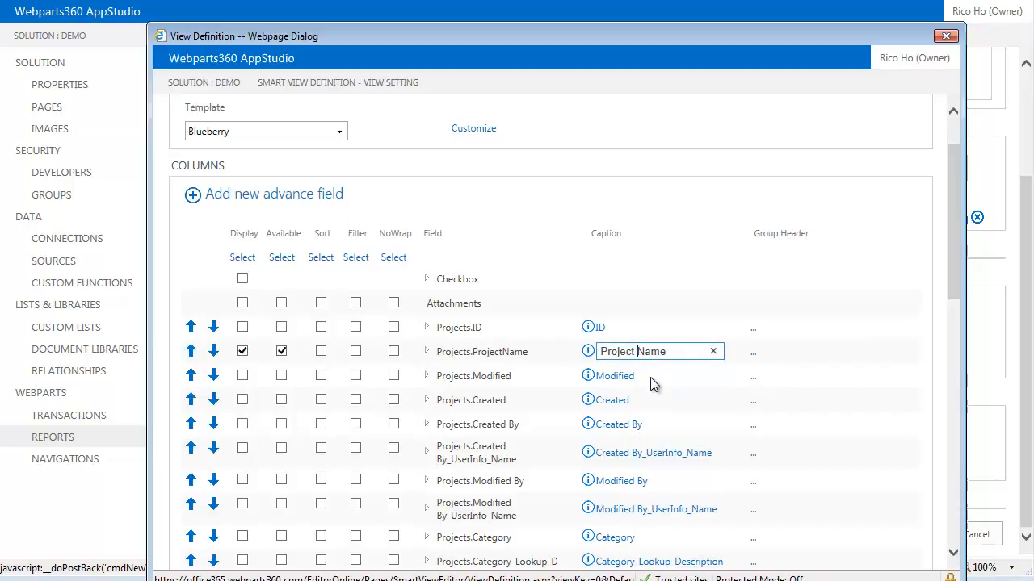
Step: Display the category lookup description column and shorten its caption to "Category"
scroll(646, 363, down, 4)
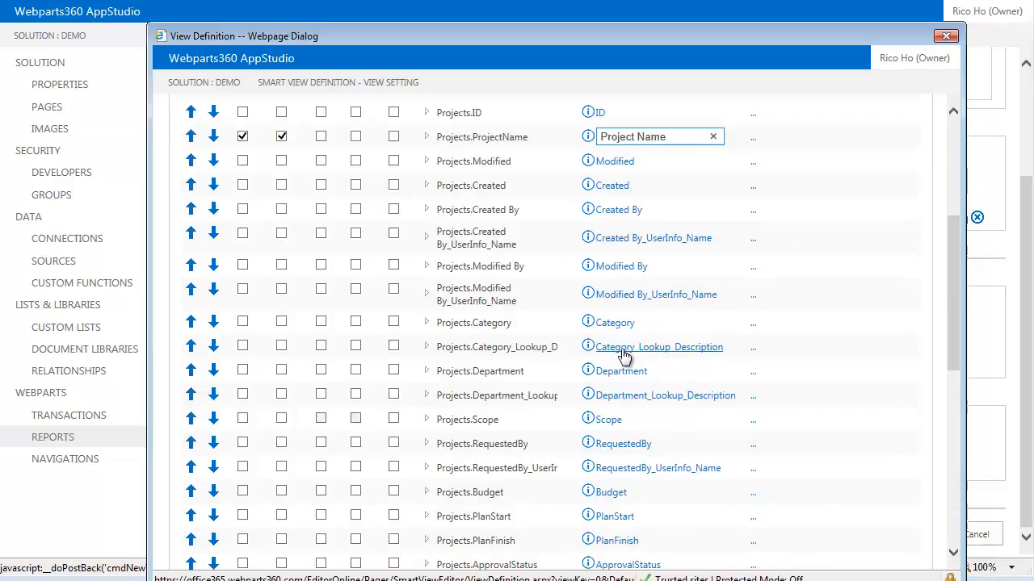
click(242, 346)
click(665, 348)
drag(637, 346, 818, 339)
key(BackSpace)
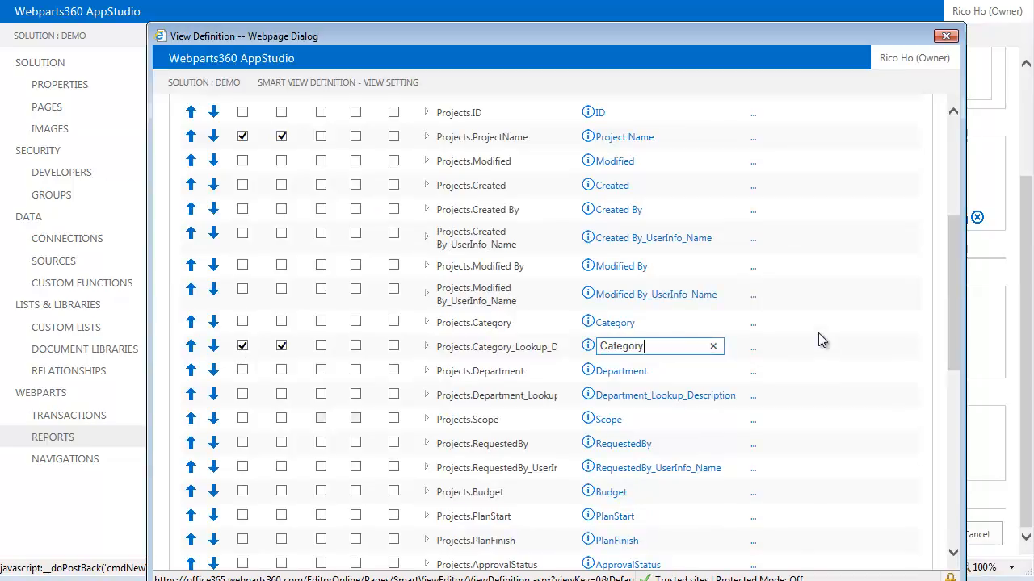
Step: Display the Projects.Budget column and set its number formatting to $#,##0
scroll(812, 336, down, 4)
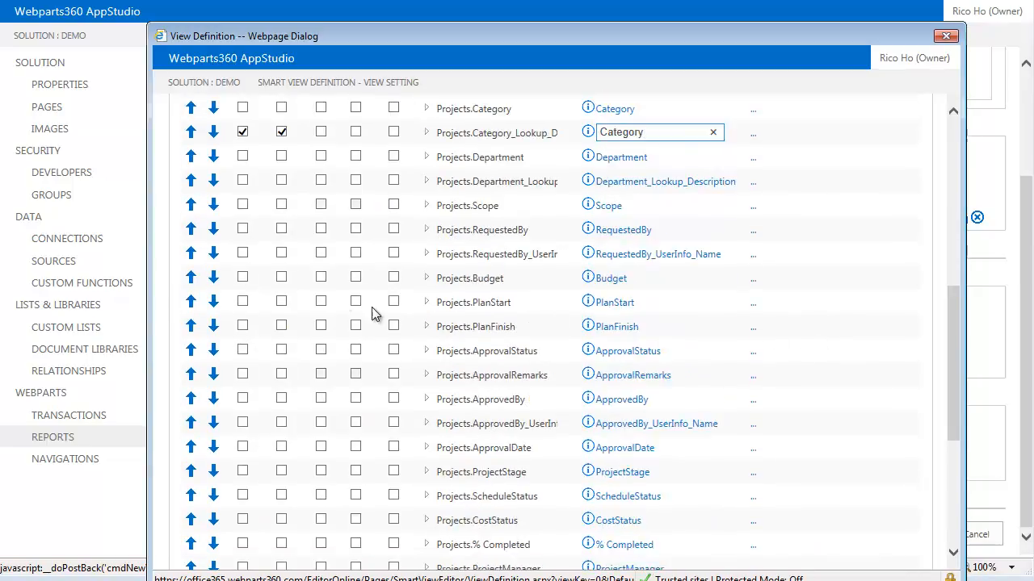
click(242, 277)
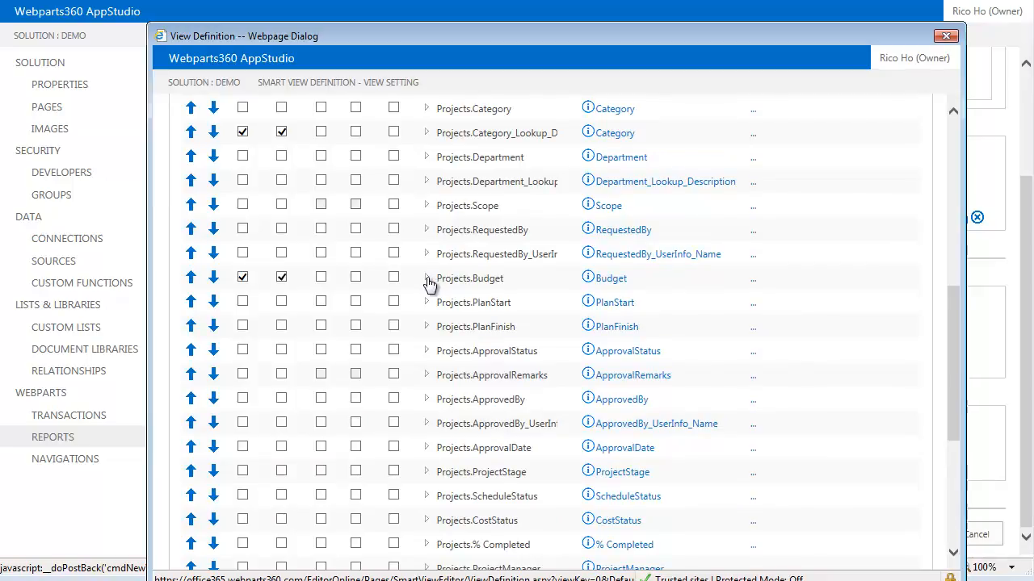
click(427, 278)
click(670, 320)
scroll(670, 323, down, 1)
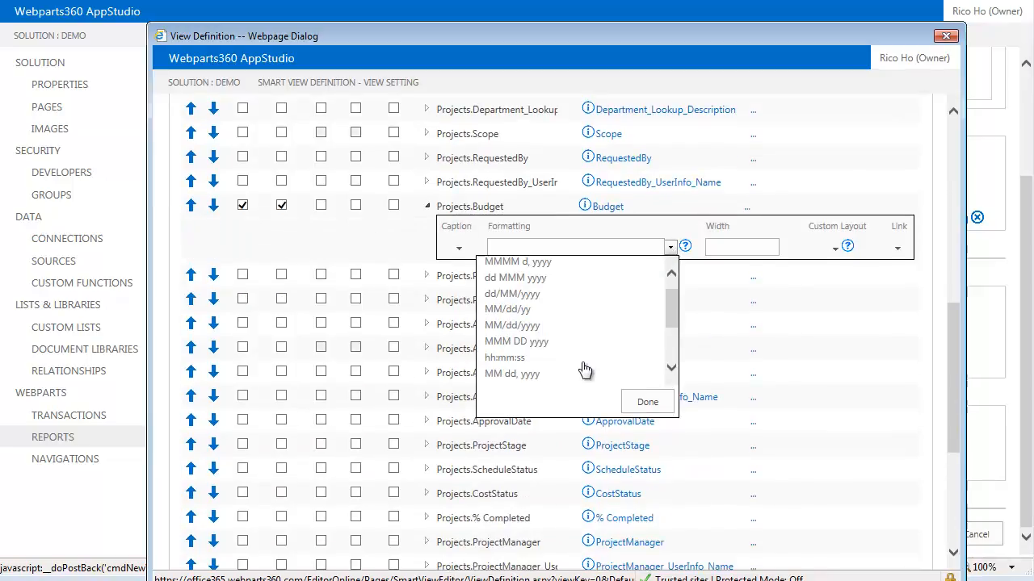
scroll(554, 371, down, 3)
scroll(533, 375, down, 1)
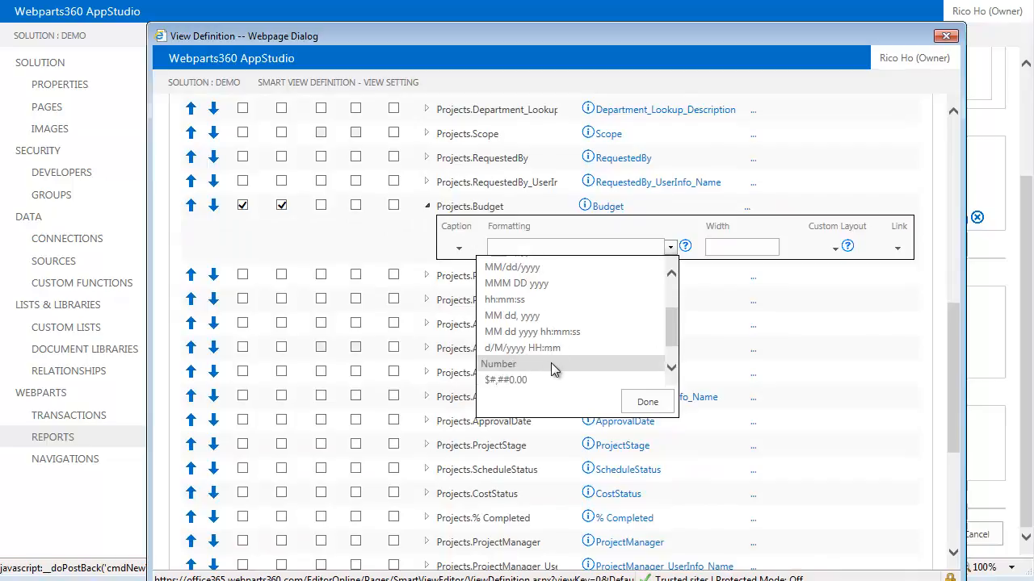
click(529, 382)
click(650, 403)
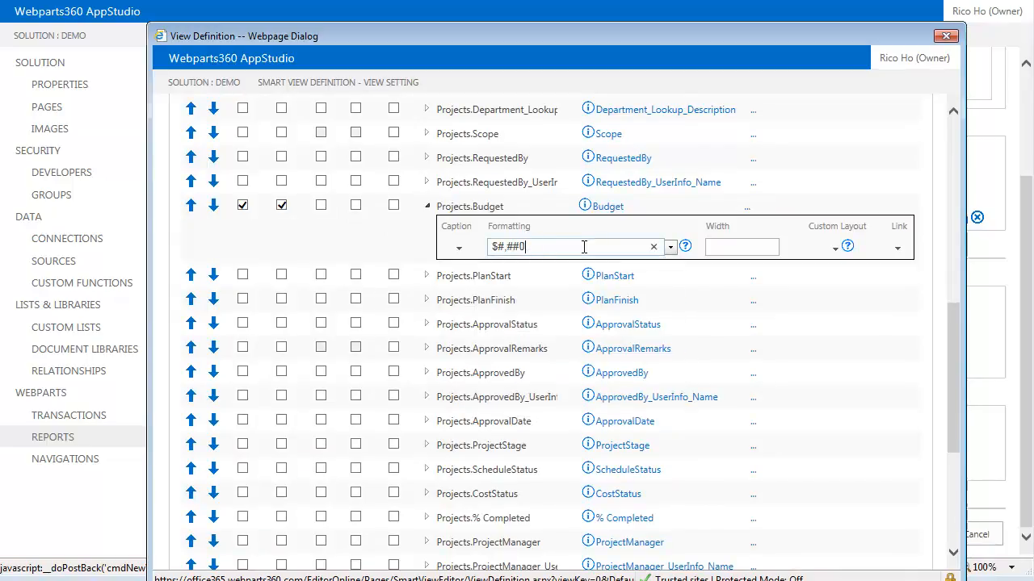
click(584, 246)
Step: Display the PlanStart and PlanFinish columns and format PlanStart as dd MMM yyyy
click(242, 275)
click(242, 299)
click(428, 276)
click(670, 316)
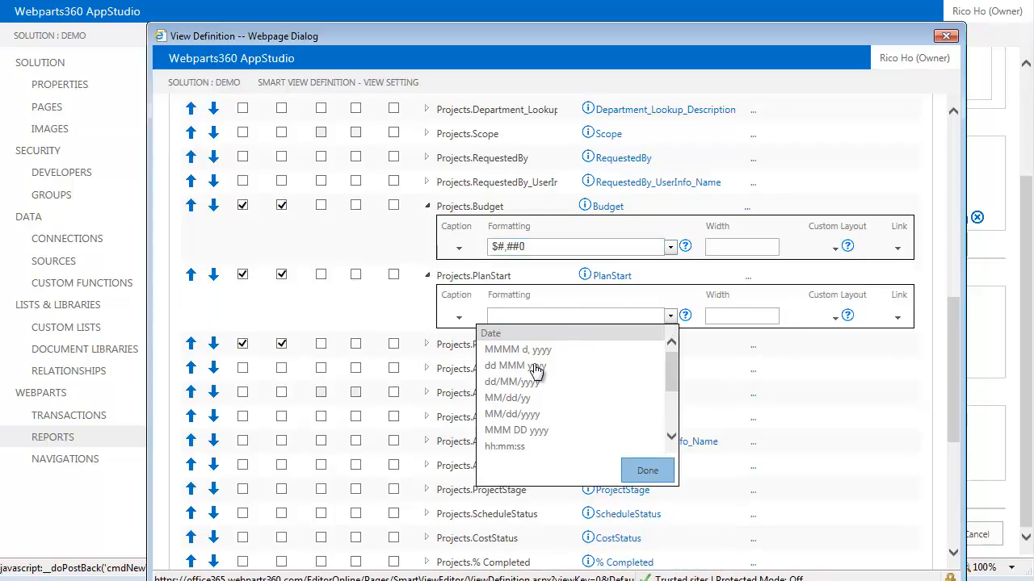
click(518, 367)
click(651, 471)
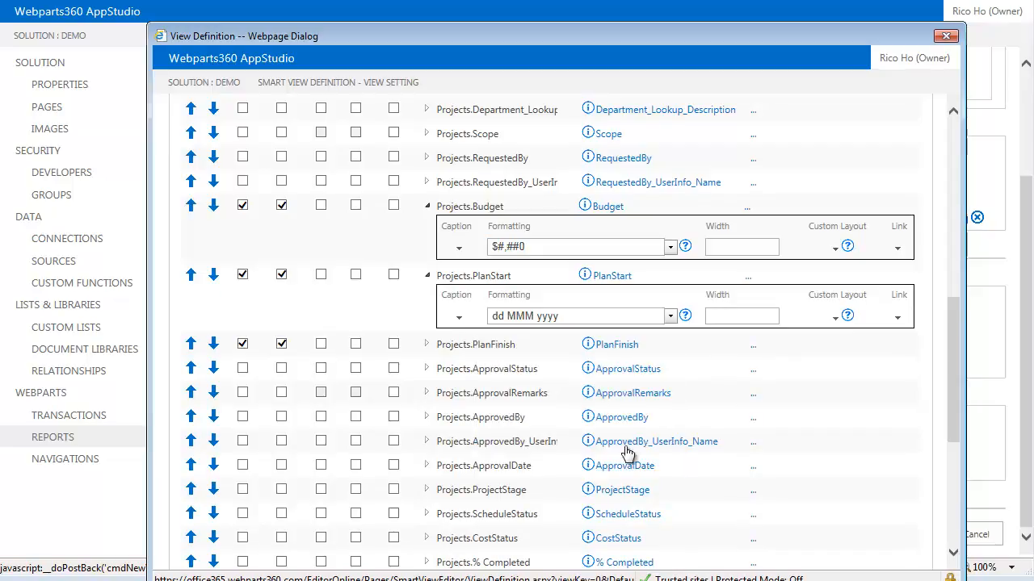
Step: Set the formatting of the PlanFinish column to dd MMM yyyy
click(428, 345)
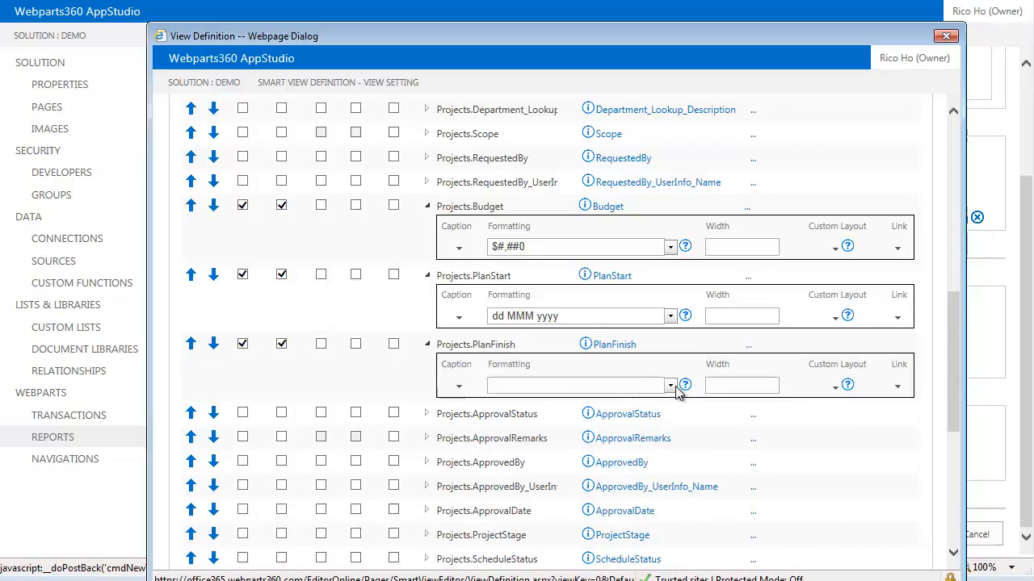
click(671, 386)
click(527, 436)
click(649, 539)
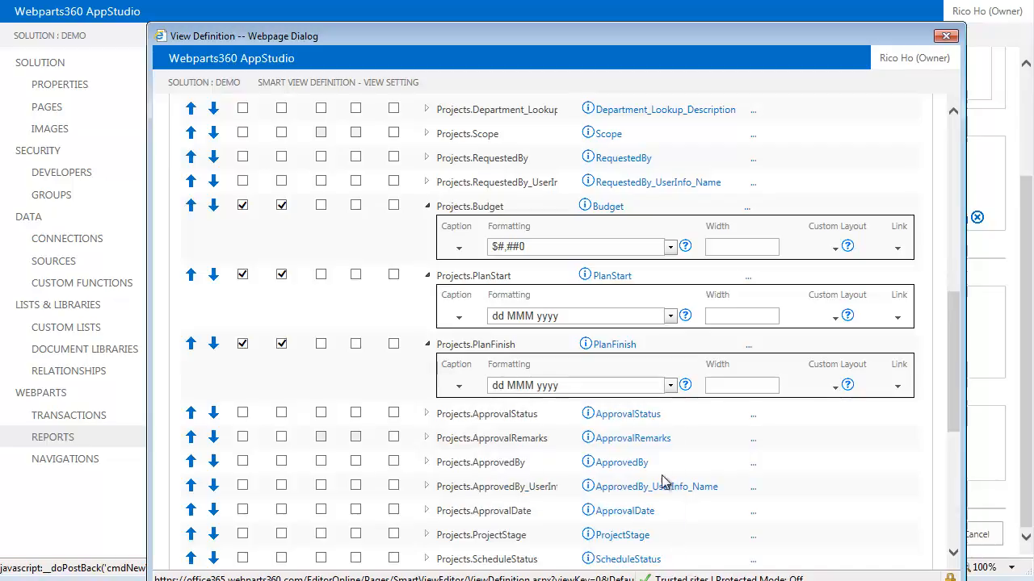
Step: Display the Projects.ApprovalStatus column and shorten its caption to "Status"
scroll(666, 484, down, 3)
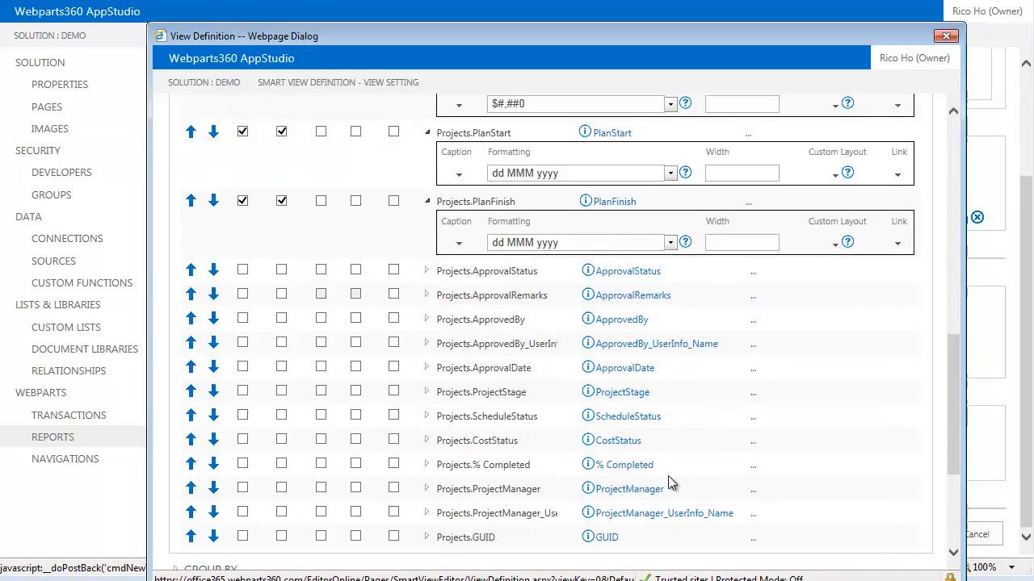
click(244, 277)
click(618, 279)
drag(642, 270, 510, 279)
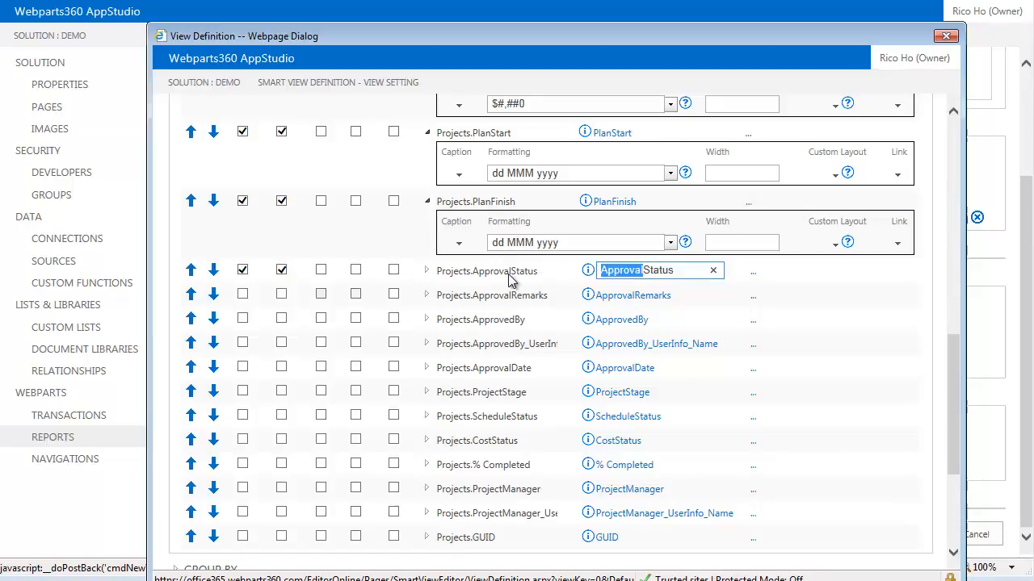
key(BackSpace)
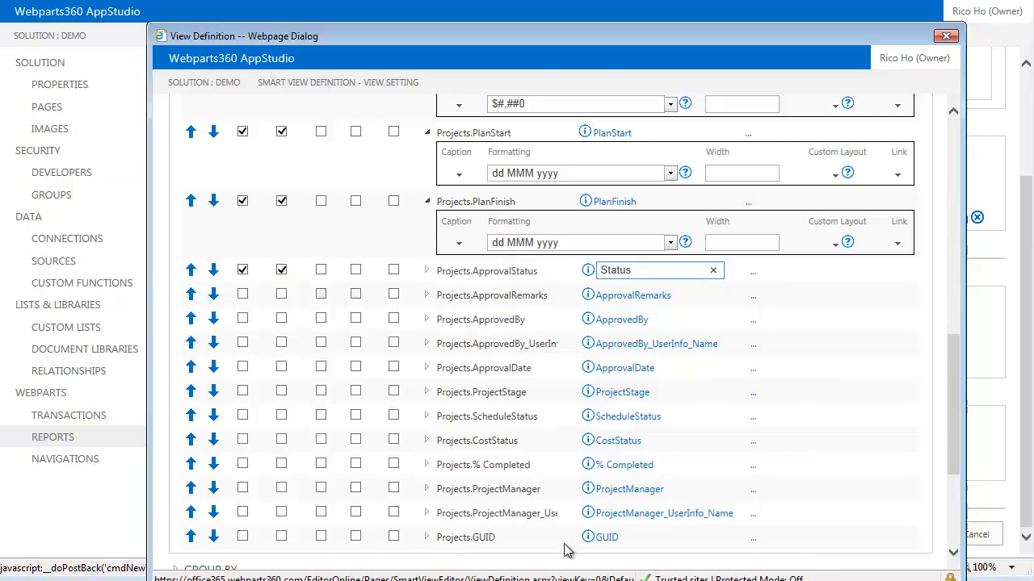
Step: Display the ProjectManager_UserInfo_Name column and change its caption to "Project Manager"
click(244, 515)
click(687, 515)
drag(679, 515, 850, 488)
key(BackSpace)
click(636, 515)
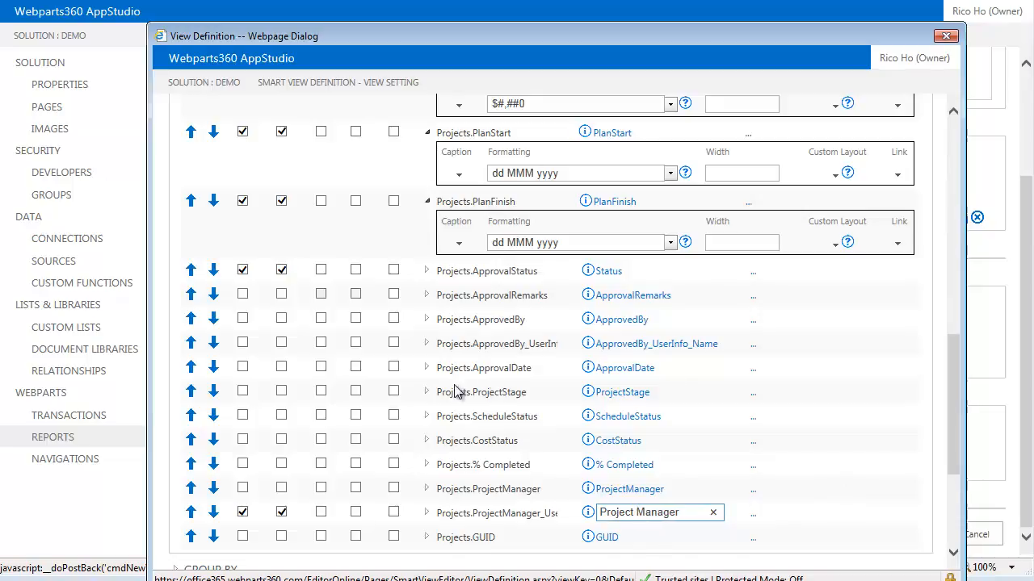
Step: Enable sorting and filtering on the project manager name column, and sorting on the category description column
click(322, 513)
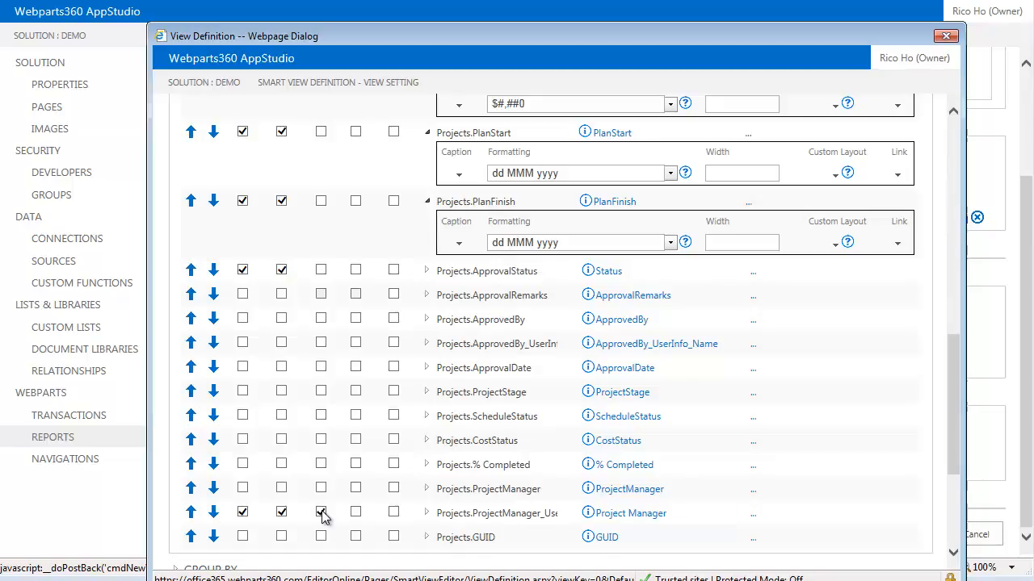
click(356, 513)
scroll(523, 327, up, 4)
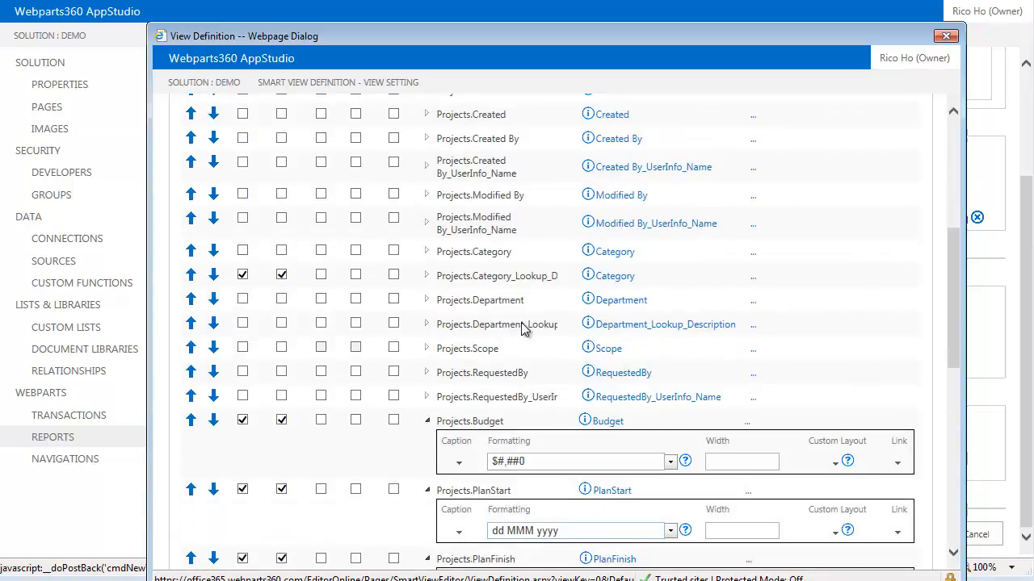
scroll(339, 286, up, 1)
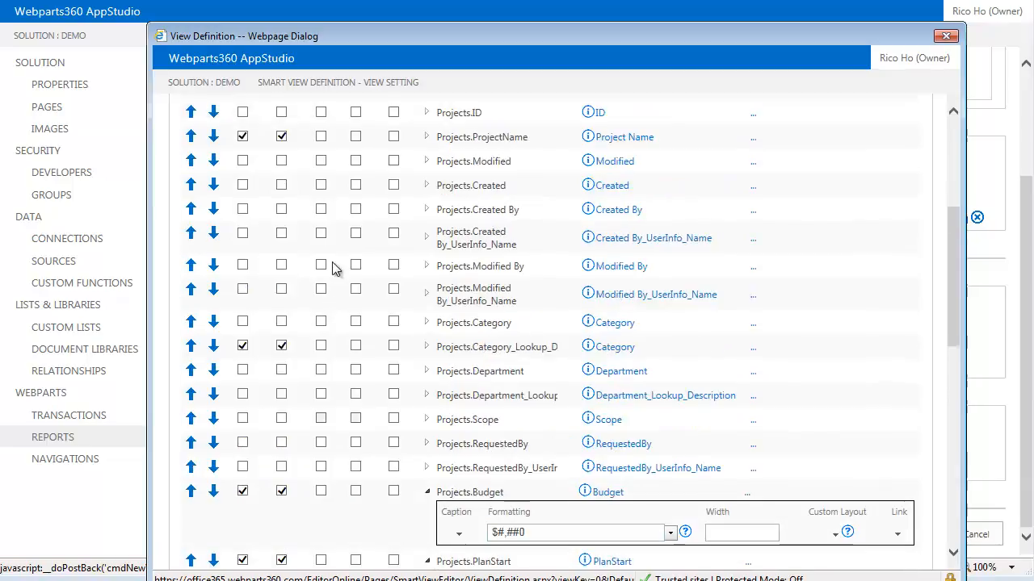
click(321, 347)
Step: Title the default menu items "View this project", "Add new project" and "Update this project" for view, new and edit
scroll(357, 347, down, 10)
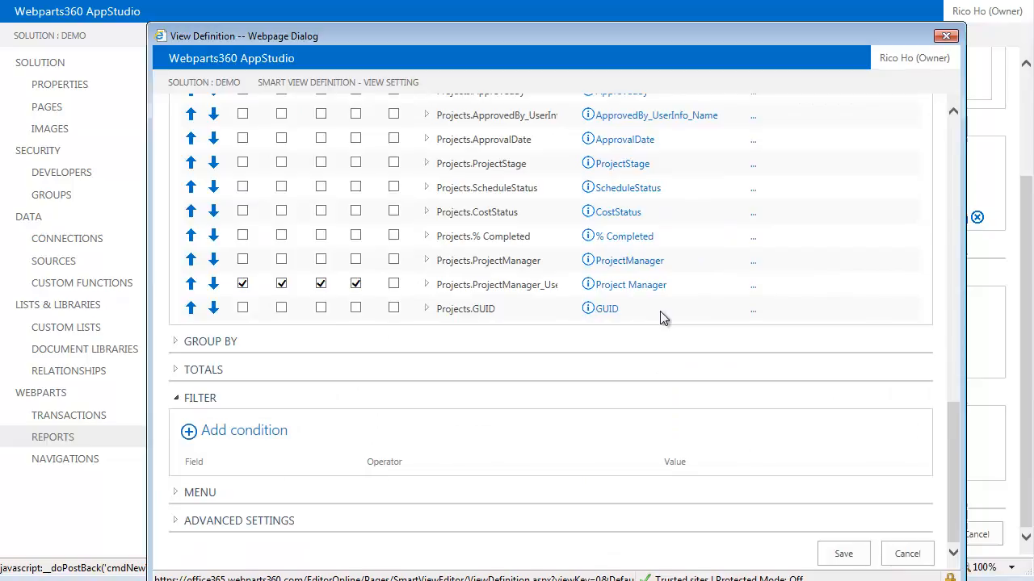
click(176, 494)
scroll(363, 379, down, 4)
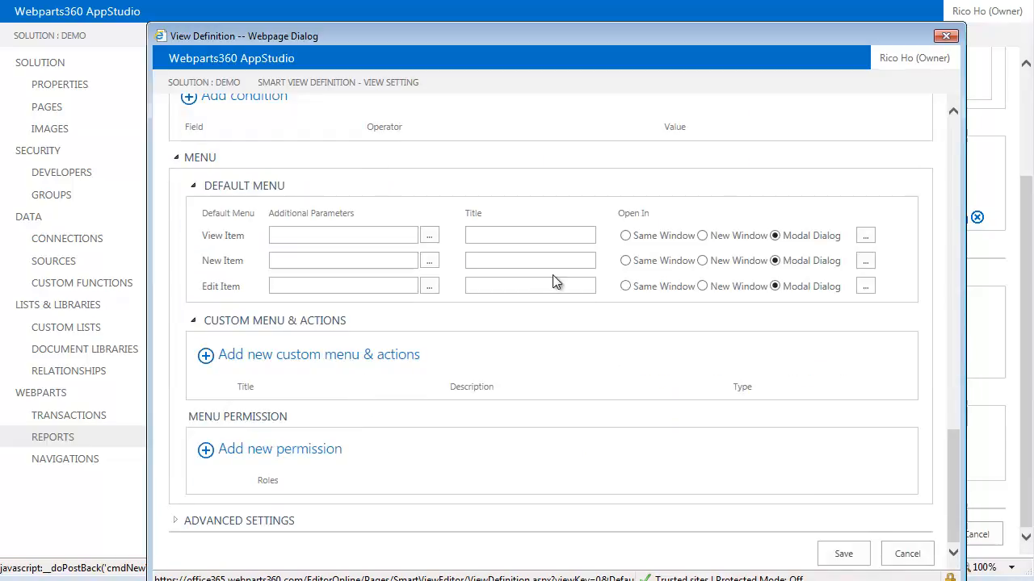
click(521, 259)
click(475, 287)
text(Update this project)
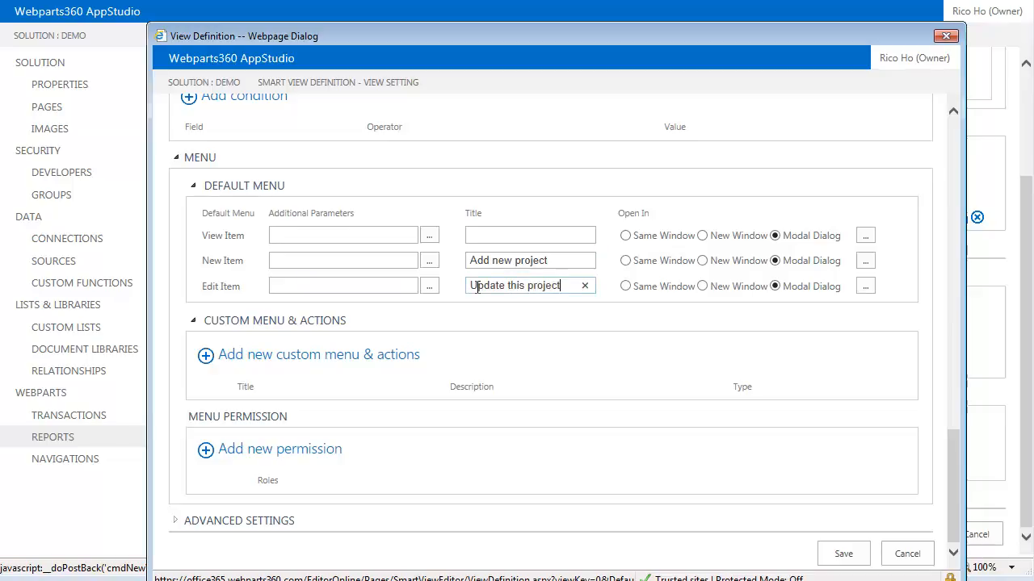
click(545, 236)
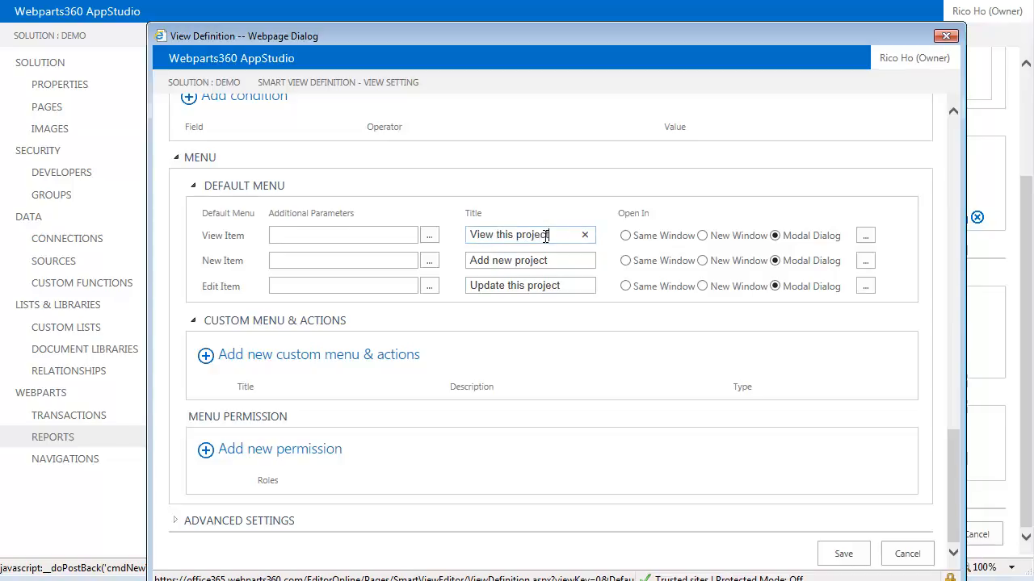
Step: Add a menu permission and replace its default role with the Contracts Team group
click(293, 452)
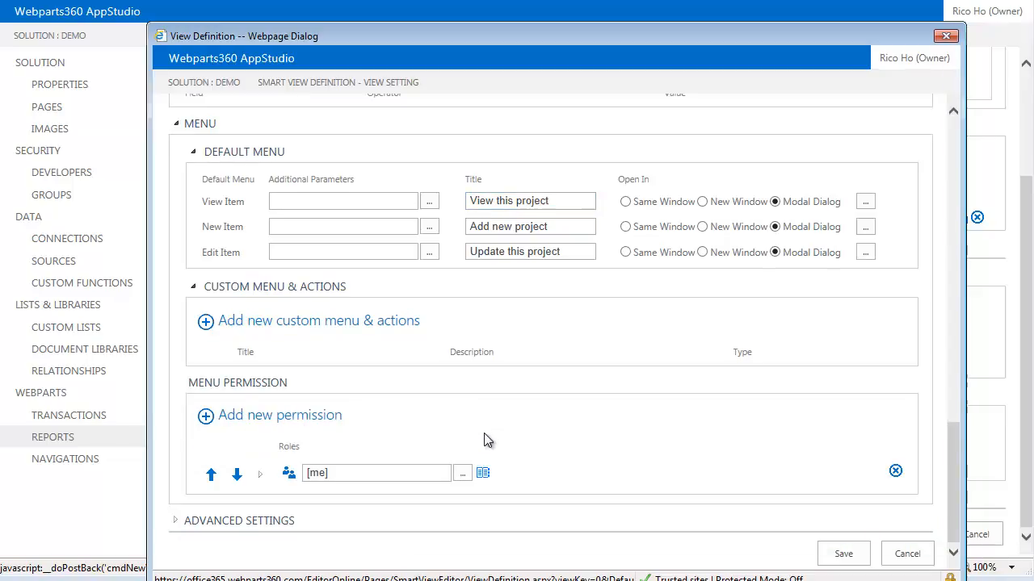
drag(361, 474, 247, 476)
key(BackSpace)
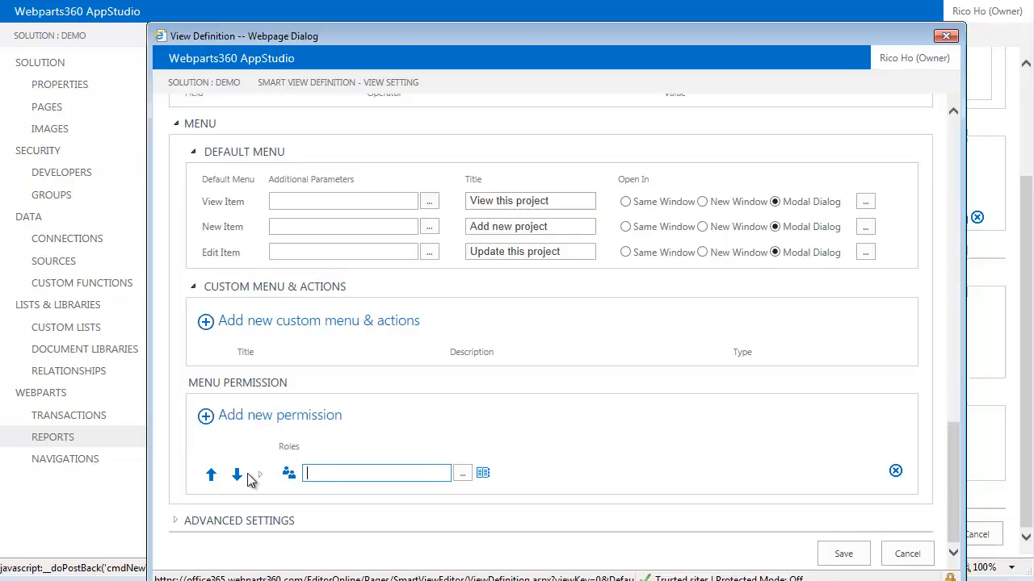
click(462, 474)
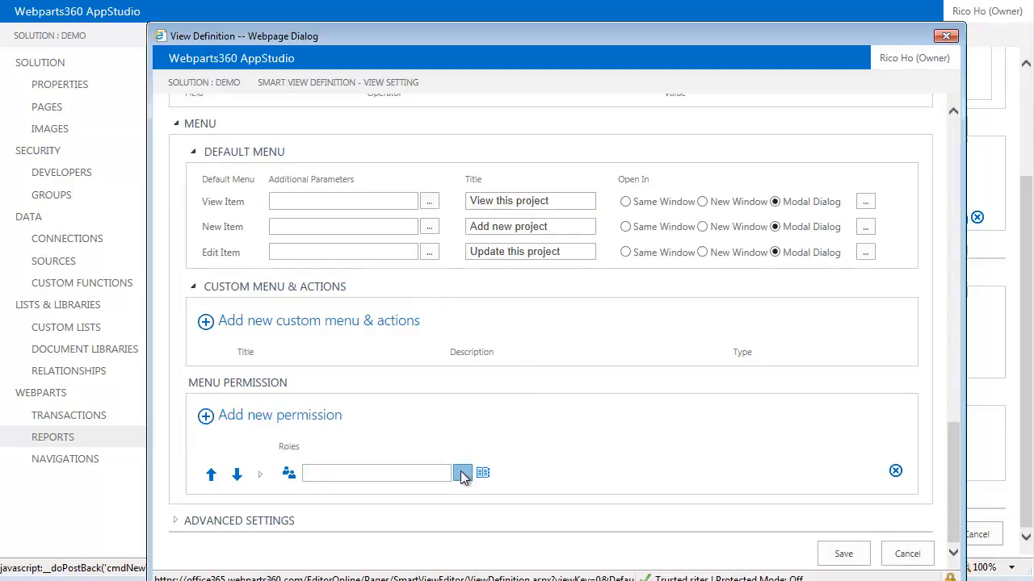
click(305, 216)
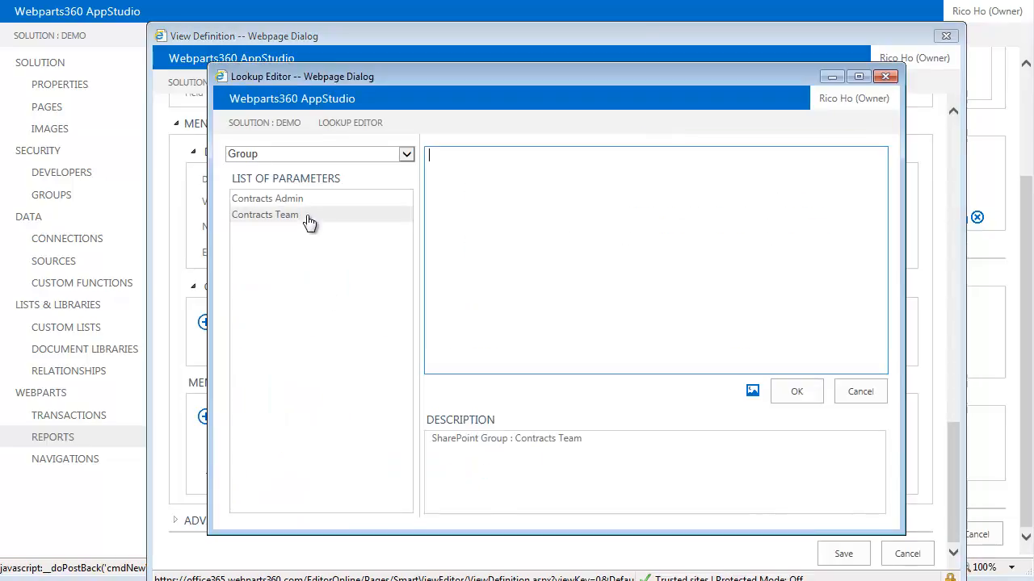
double_click(308, 217)
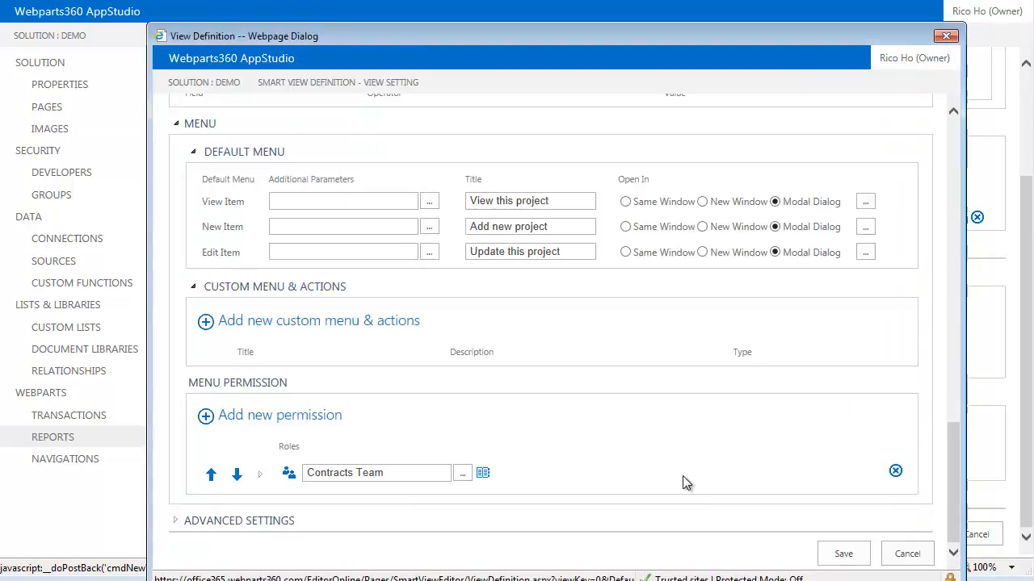
Step: Enable the View Item, New Item and Edit Item permissions for the Contracts Team role
click(260, 477)
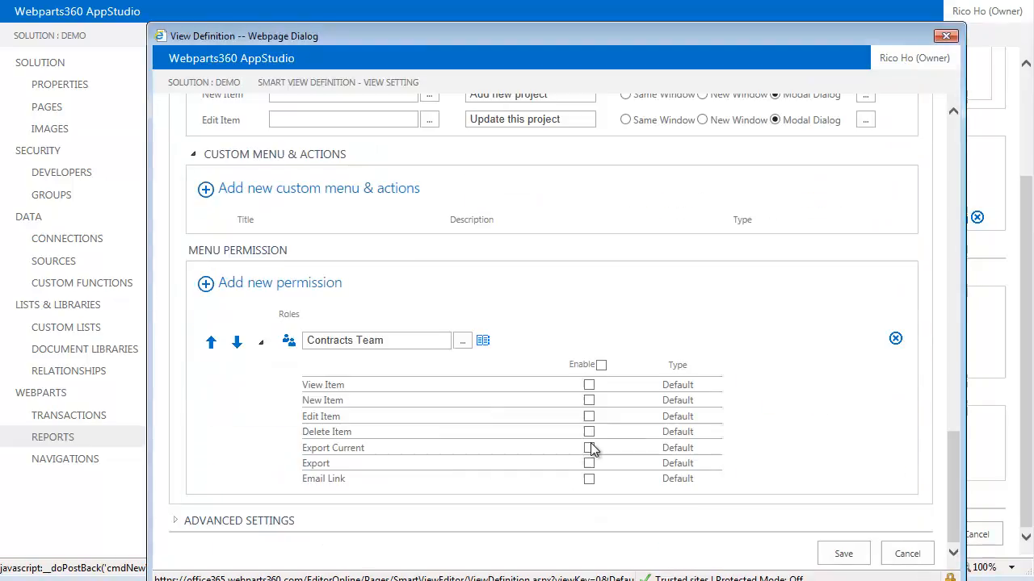
click(588, 386)
click(588, 401)
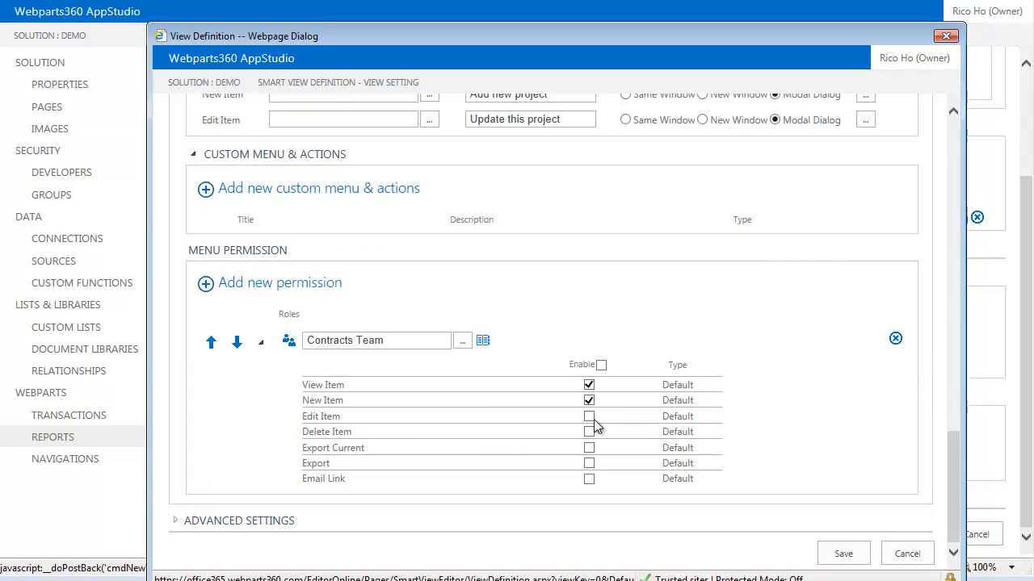
click(589, 416)
Step: Add a second menu permission and replace its default role with the Contracts Admin group
click(259, 287)
double_click(368, 479)
key(BackSpace)
click(461, 474)
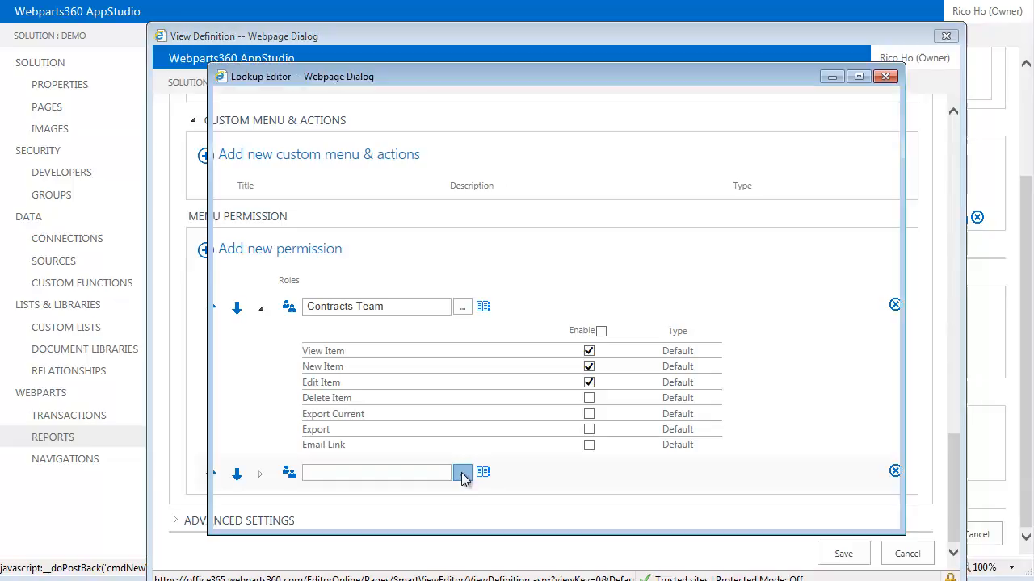
double_click(284, 201)
click(797, 396)
Step: Enable View Item, New Item, Edit Item, Delete Item and Export for the Contracts Admin role
click(259, 477)
scroll(572, 385, down, 2)
click(590, 401)
click(591, 417)
click(590, 433)
click(588, 464)
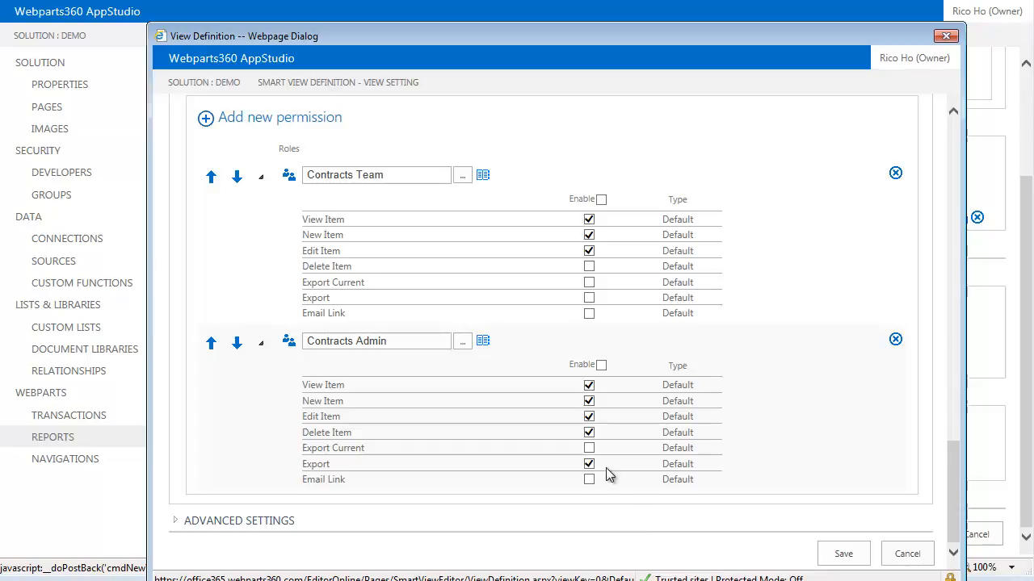
Step: Rename the data view "Projects Listing", then save the view and the report definition
scroll(609, 472, up, 5)
scroll(610, 473, up, 10)
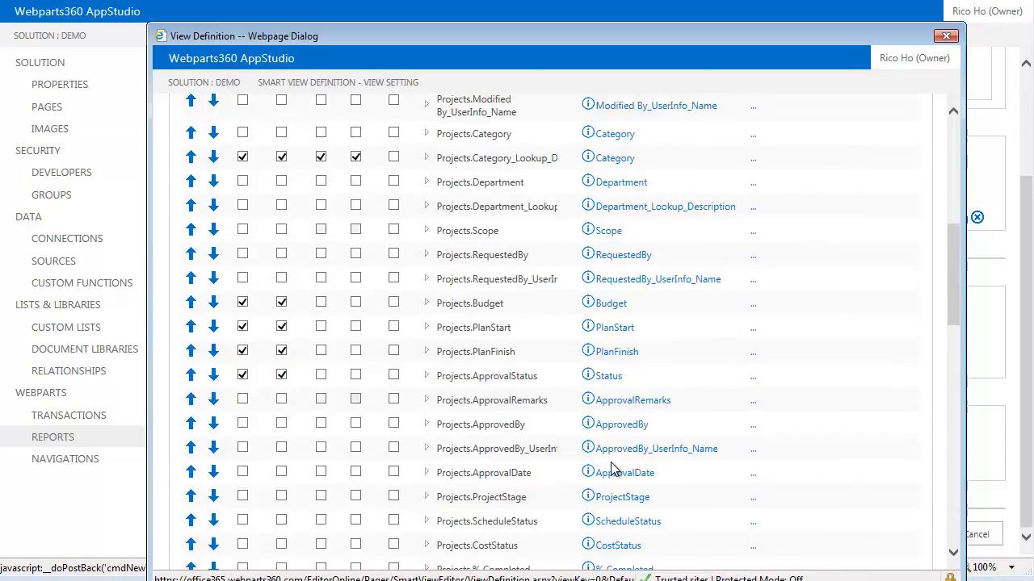
scroll(611, 470, down, 15)
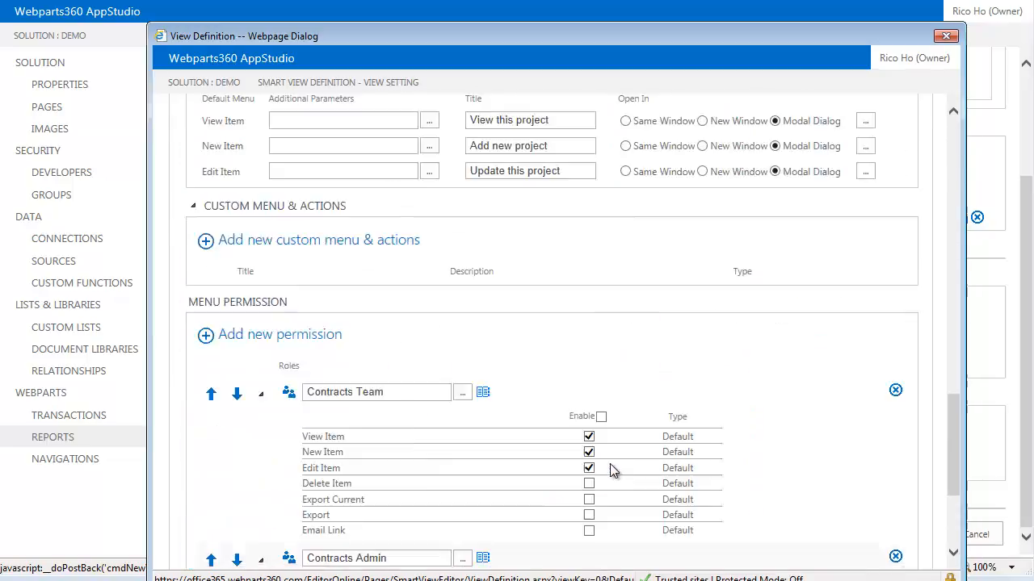
scroll(609, 464, up, 15)
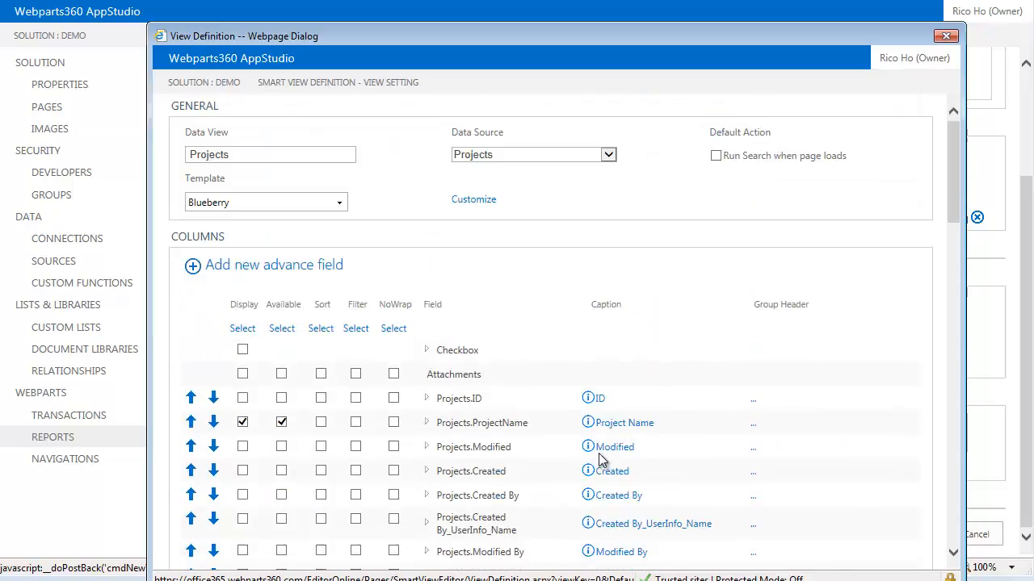
text(Listing)
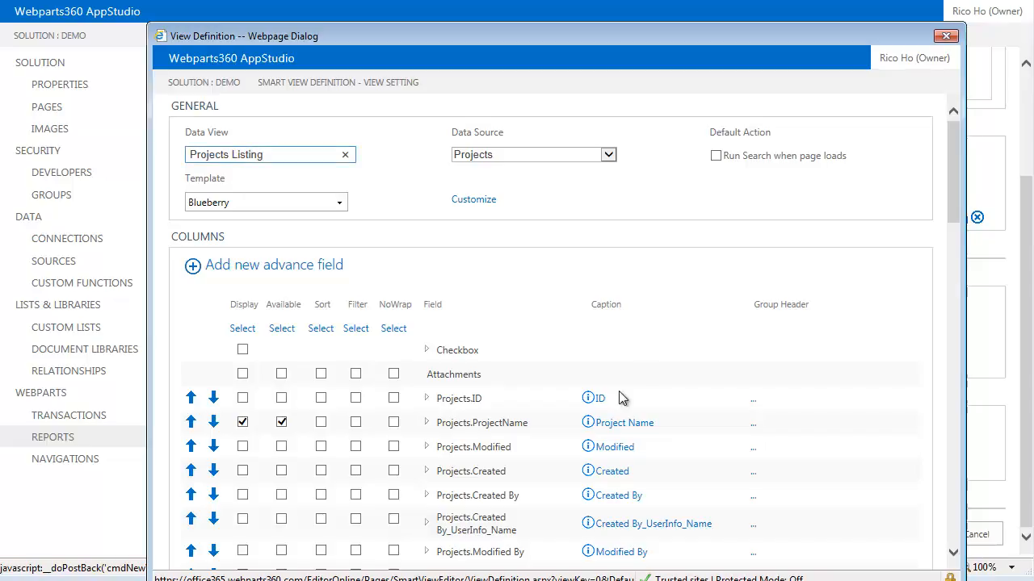
scroll(662, 364, down, 15)
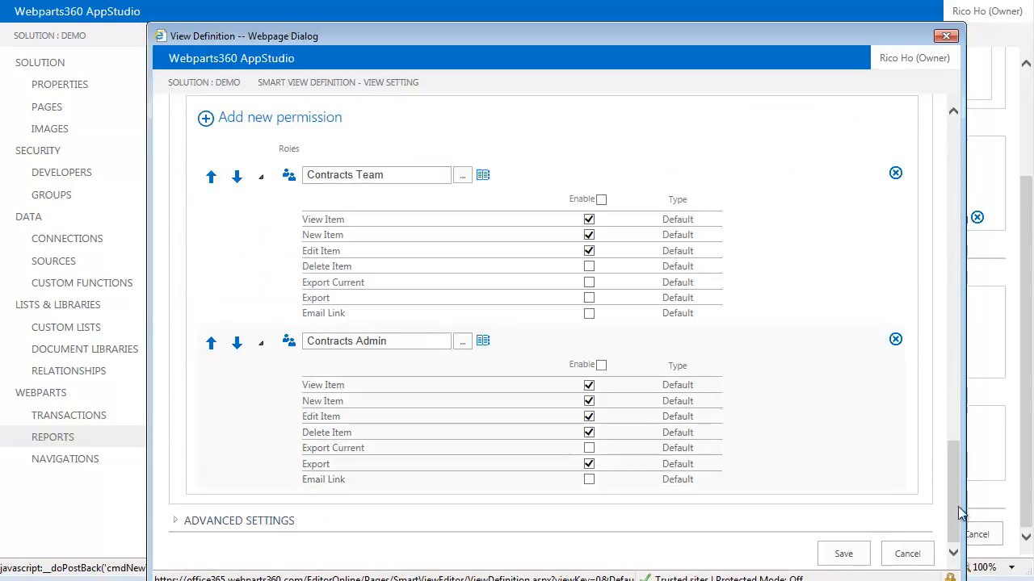
click(848, 555)
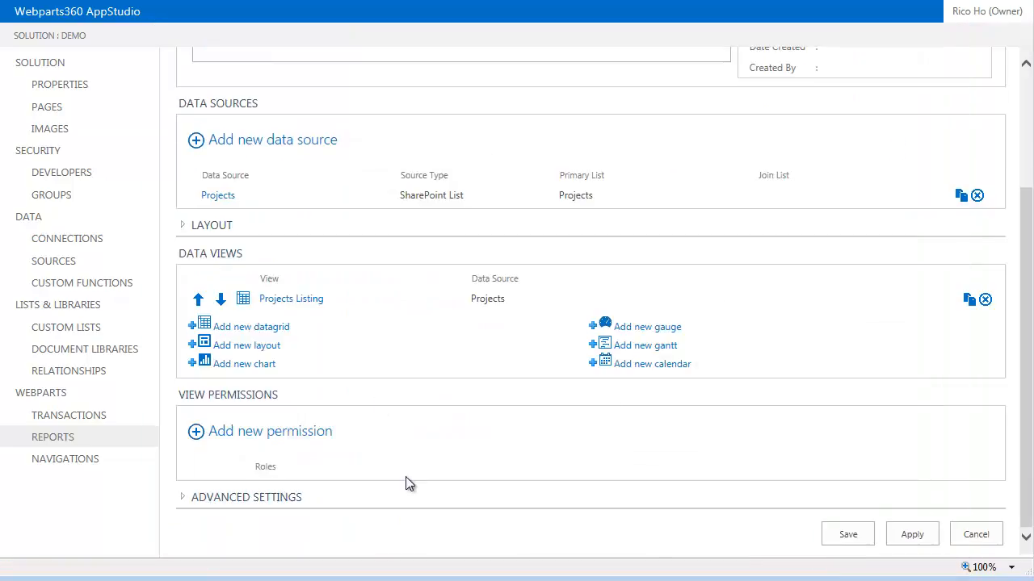
click(848, 537)
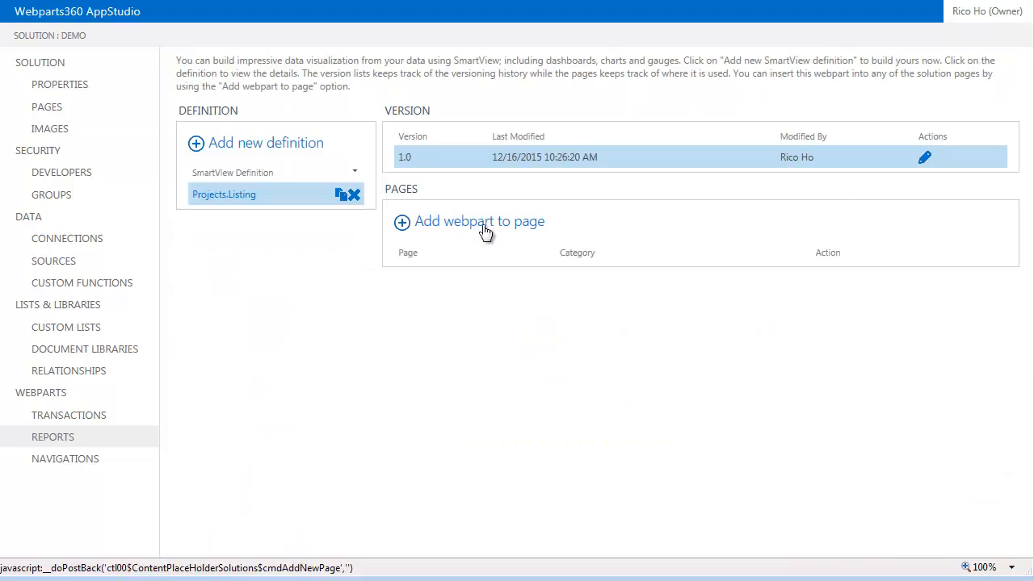
Step: Add the Projects.Listing webpart to the Default solution page with title "Projects Listing", zone Header and chrome type TitleOnly
click(482, 224)
click(736, 254)
click(634, 268)
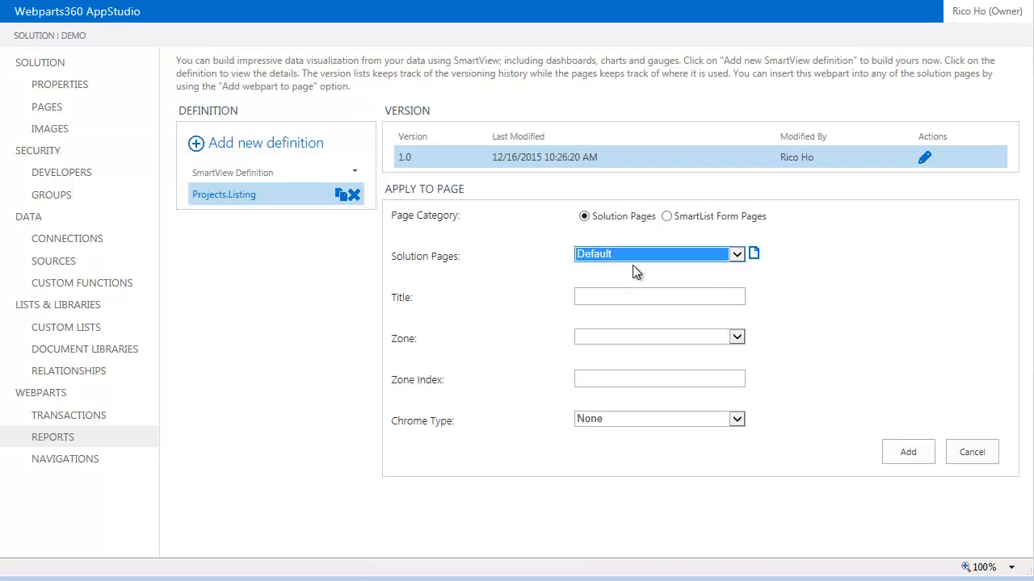
click(737, 338)
click(641, 348)
click(638, 299)
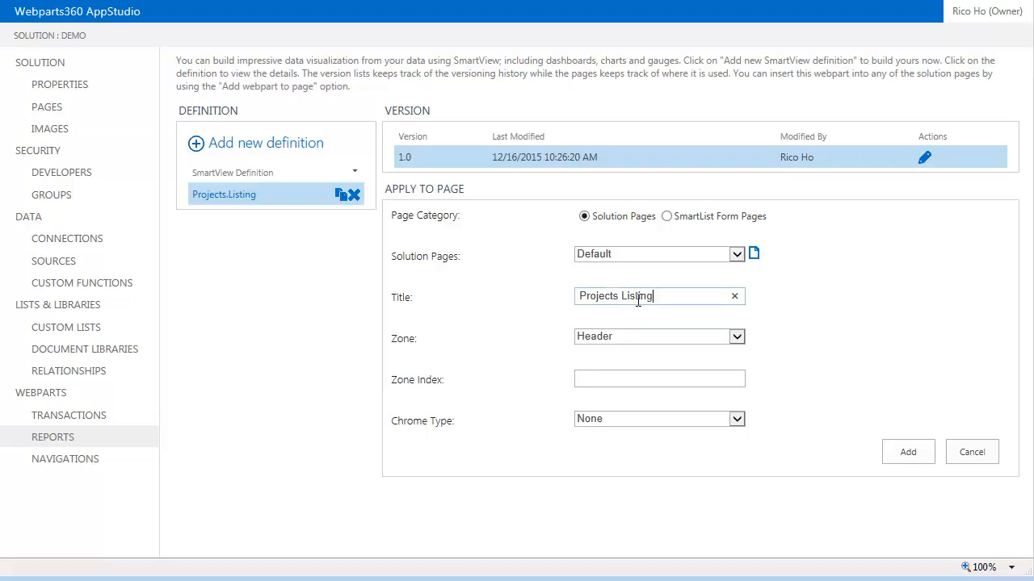
click(737, 419)
click(625, 443)
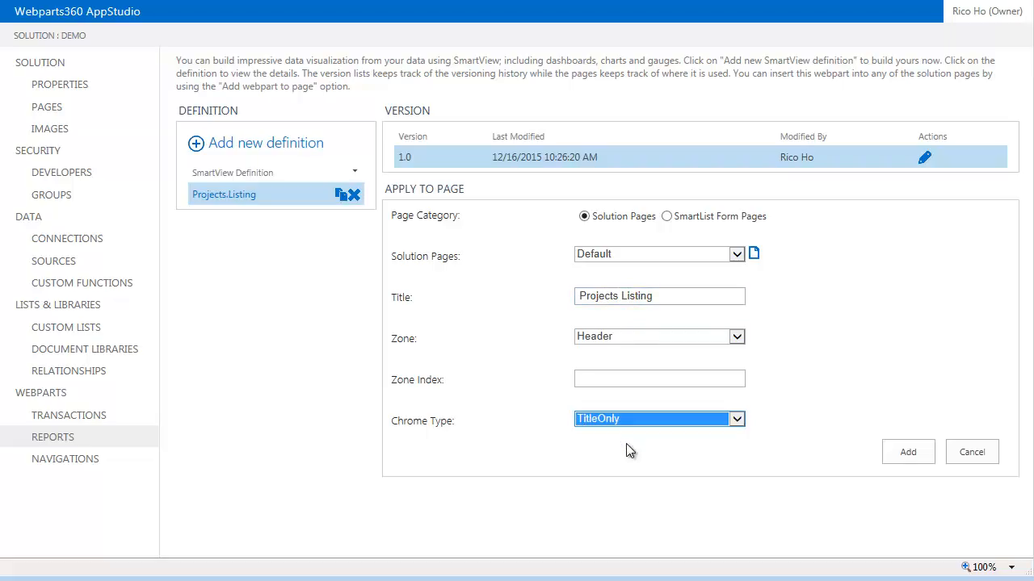
click(907, 453)
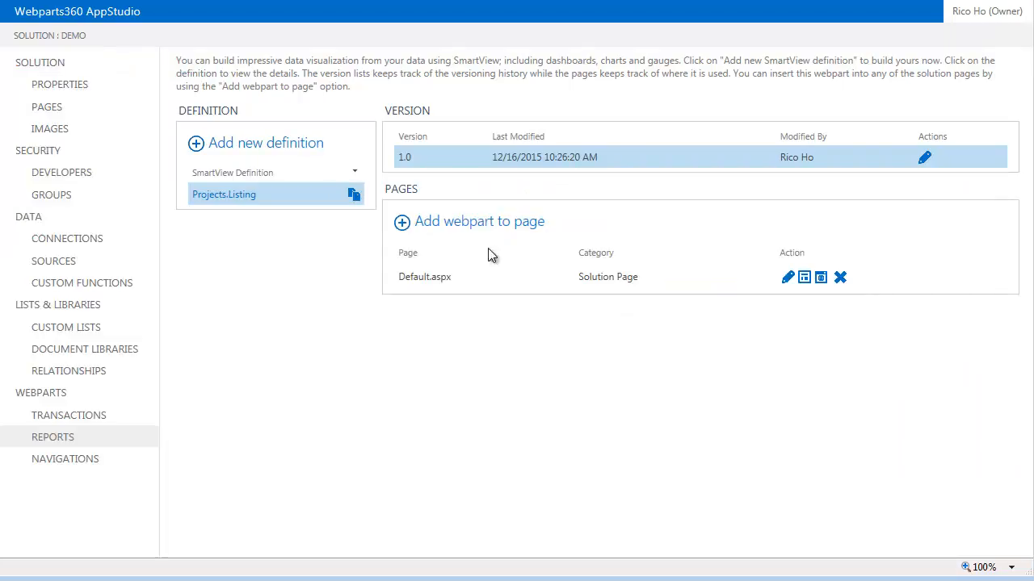
Step: Browse the Default.aspx page and check the projects grid's item menu and Actions menu
click(822, 281)
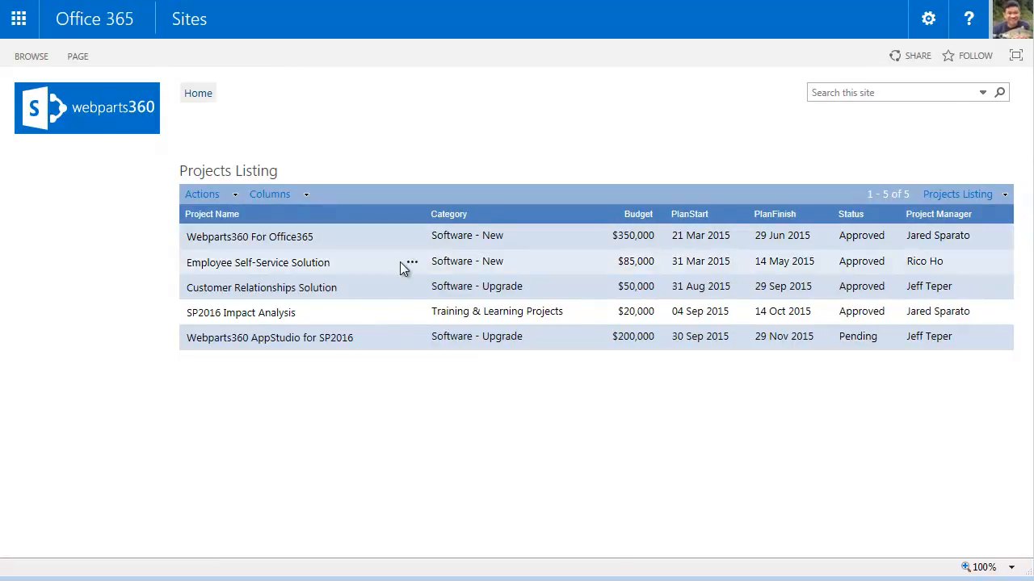
click(413, 340)
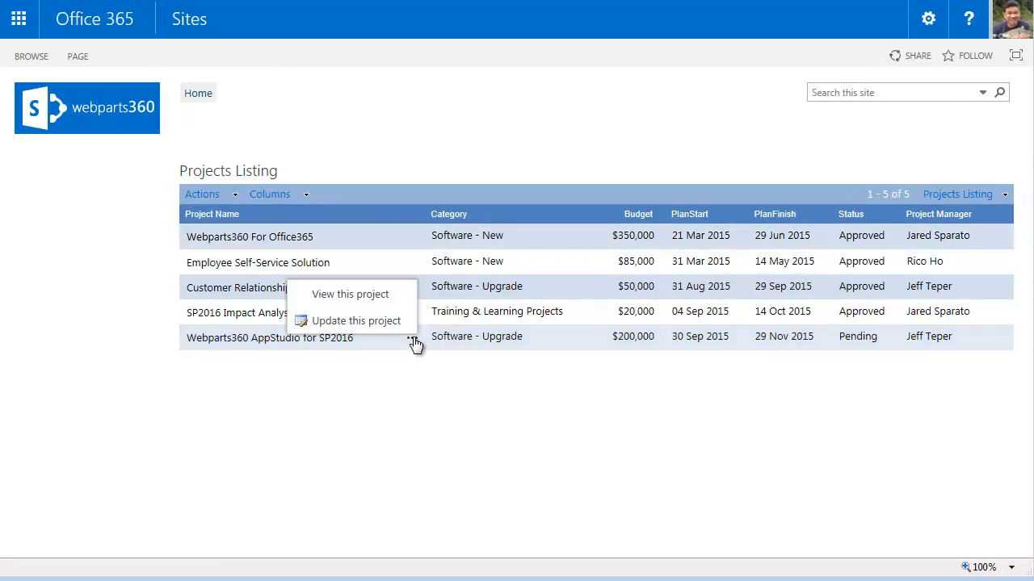
click(233, 194)
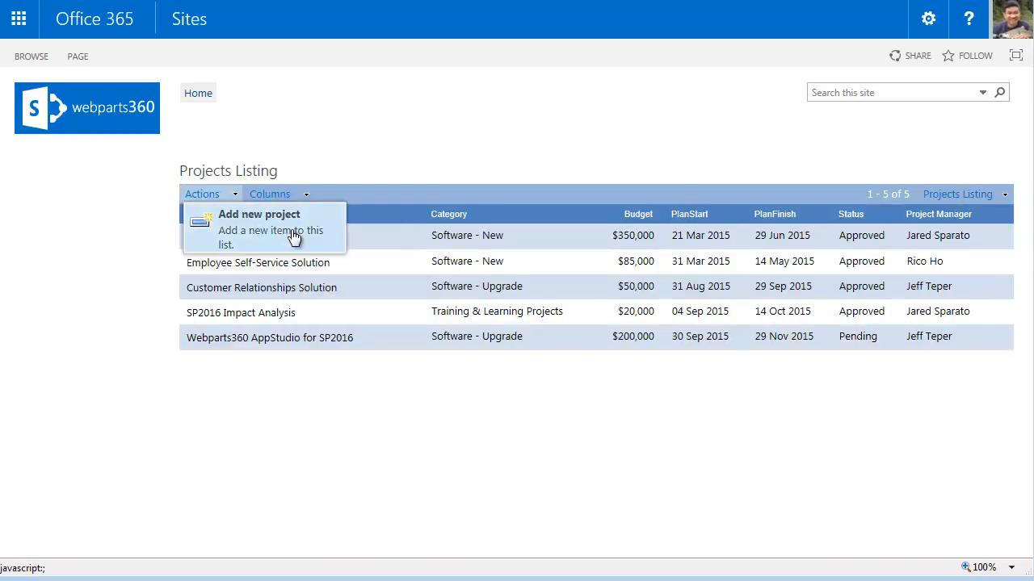
click(413, 341)
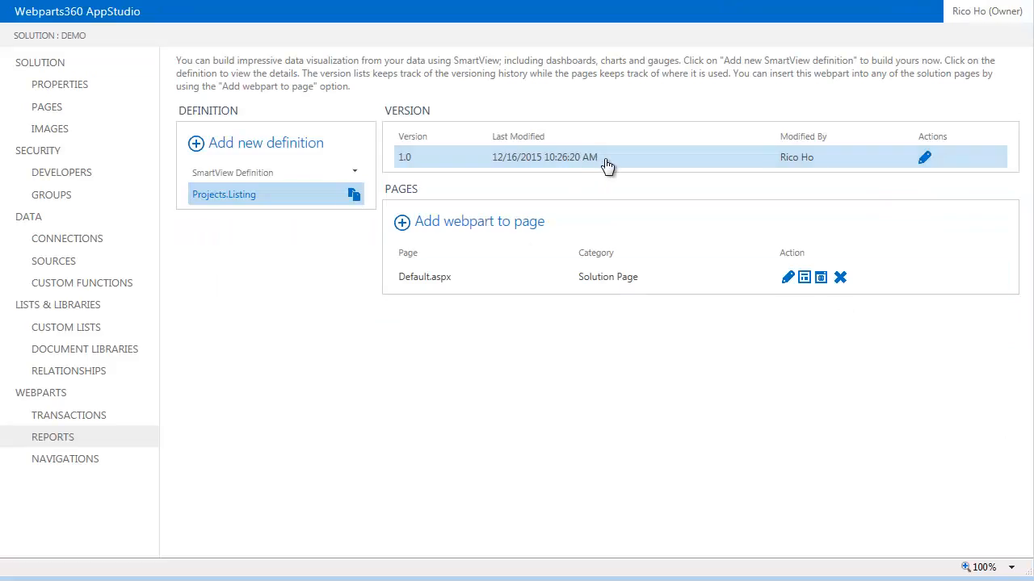
Step: Reopen version 1.0 of the Projects.Listing definition and add a gantt view named "Projects Schedule"
click(607, 165)
scroll(618, 319, down, 3)
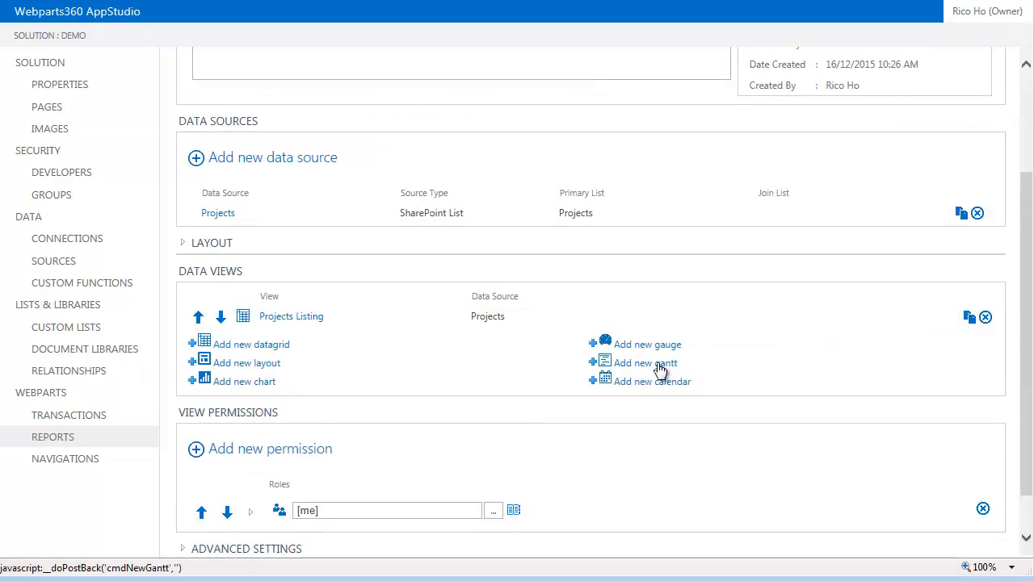
click(659, 369)
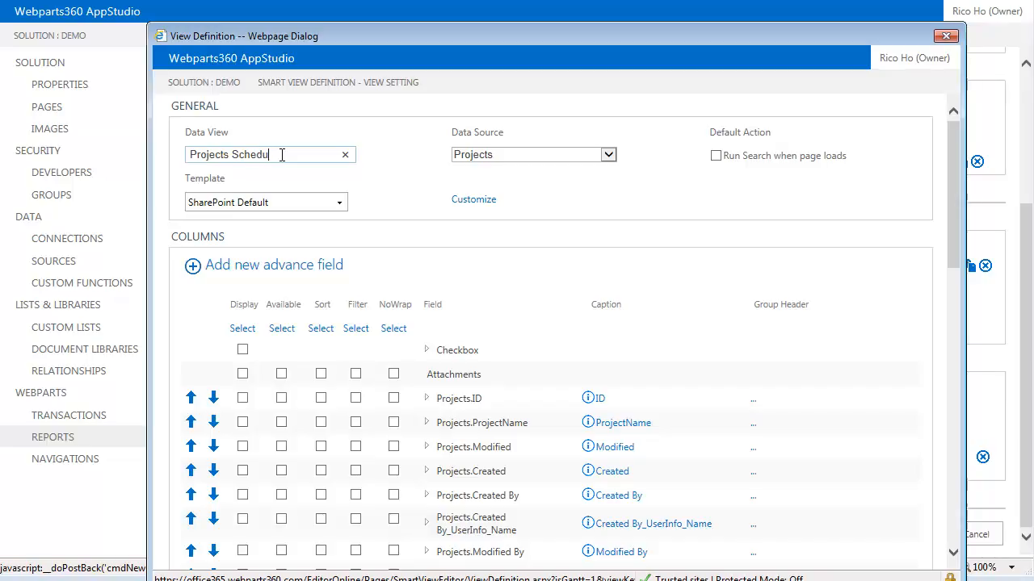
Step: Display the ProjectName column in the gantt view and caption it "Project Name"
scroll(420, 186, down, 3)
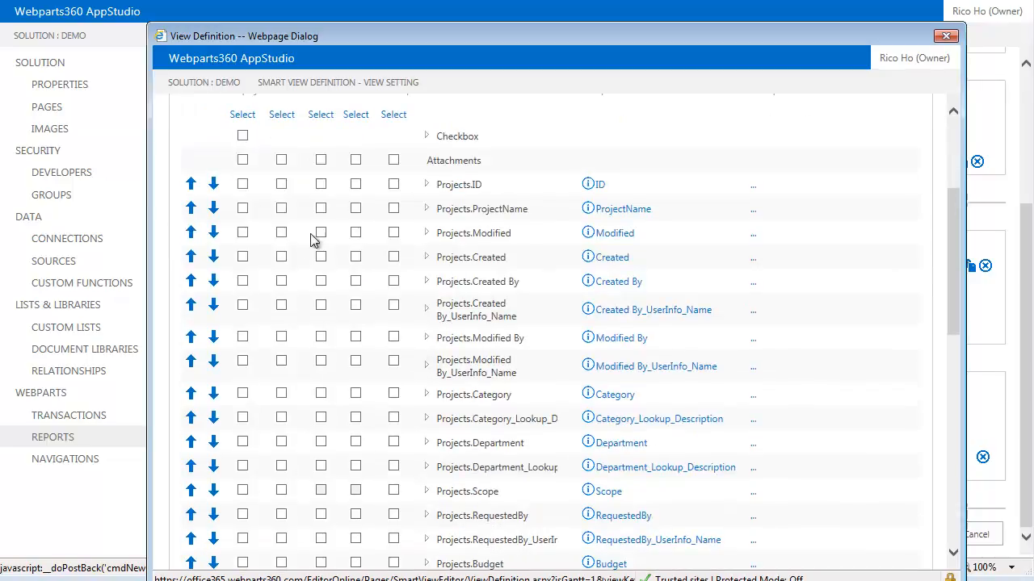
click(242, 208)
click(637, 208)
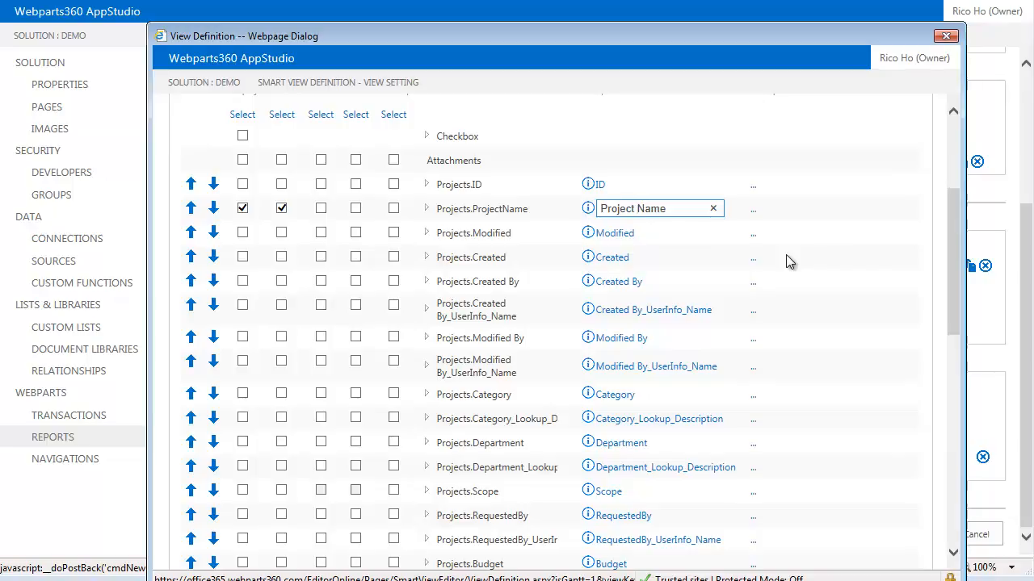
Step: Display the category lookup description column and shorten its caption to "Category"
scroll(785, 254, down, 2)
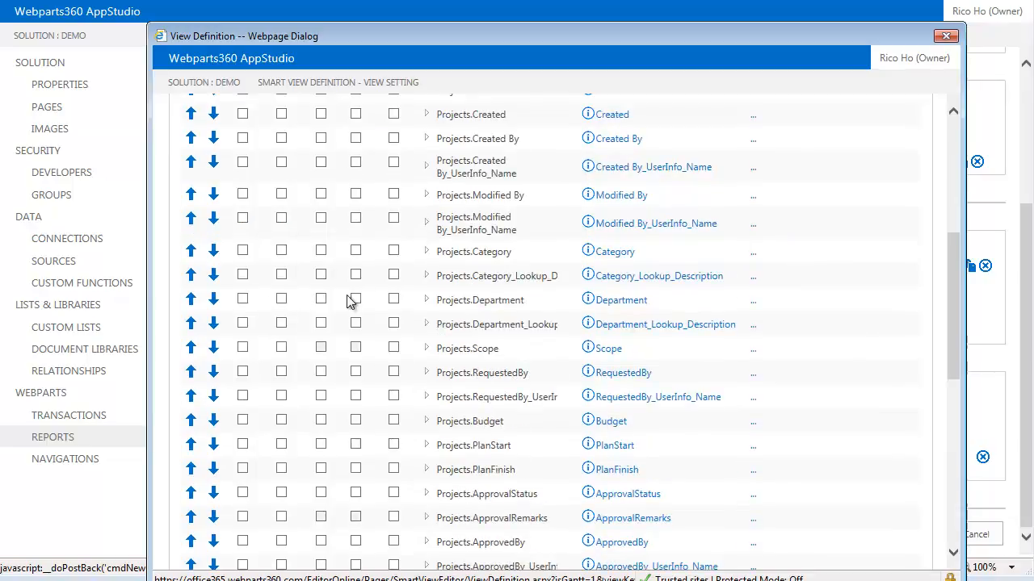
click(243, 275)
click(281, 275)
click(646, 275)
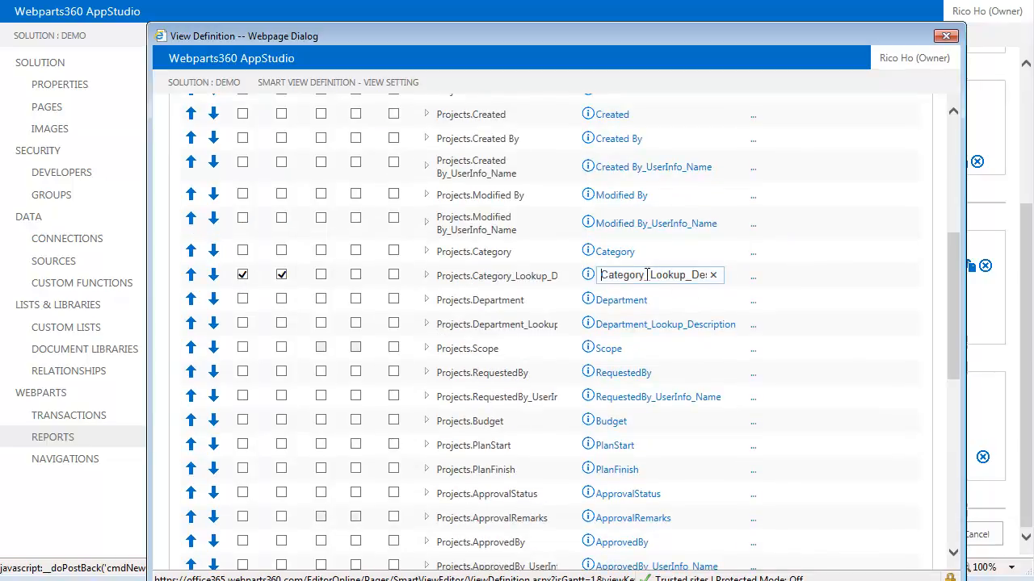
drag(646, 276, 842, 264)
key(BackSpace)
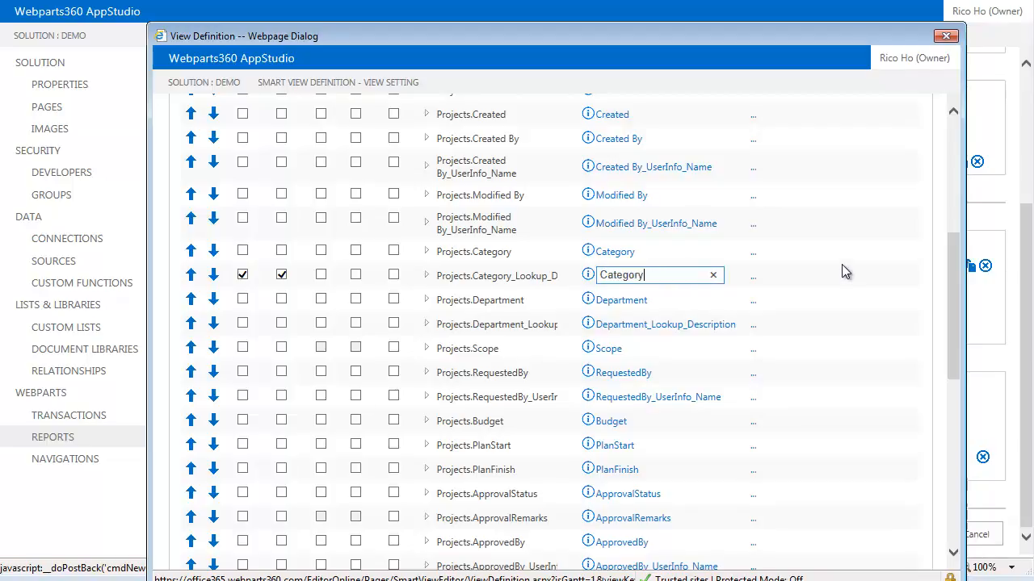
Step: Display the Budget column and set its number formatting to $#,##0
scroll(896, 303, down, 3)
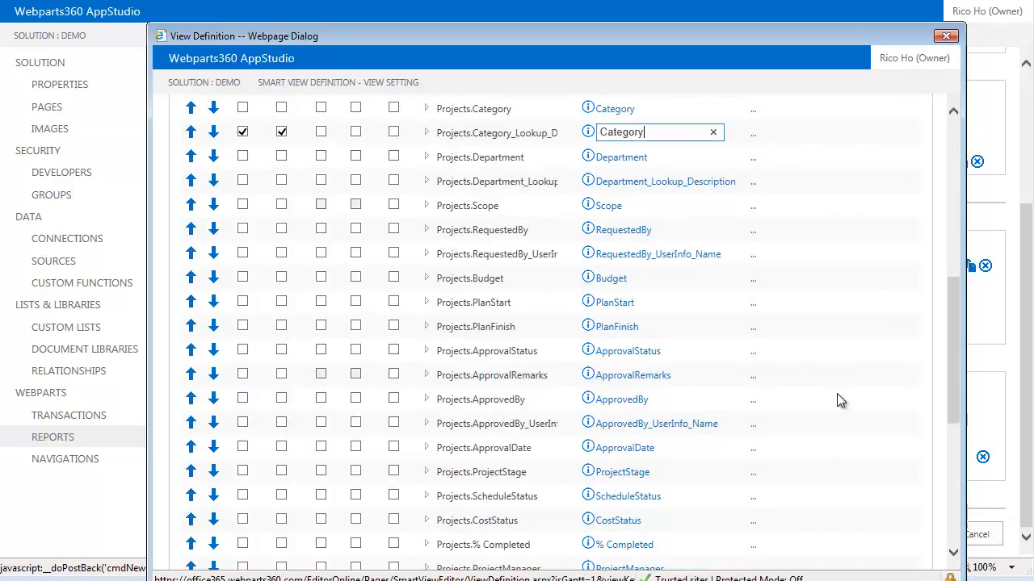
click(242, 277)
click(426, 278)
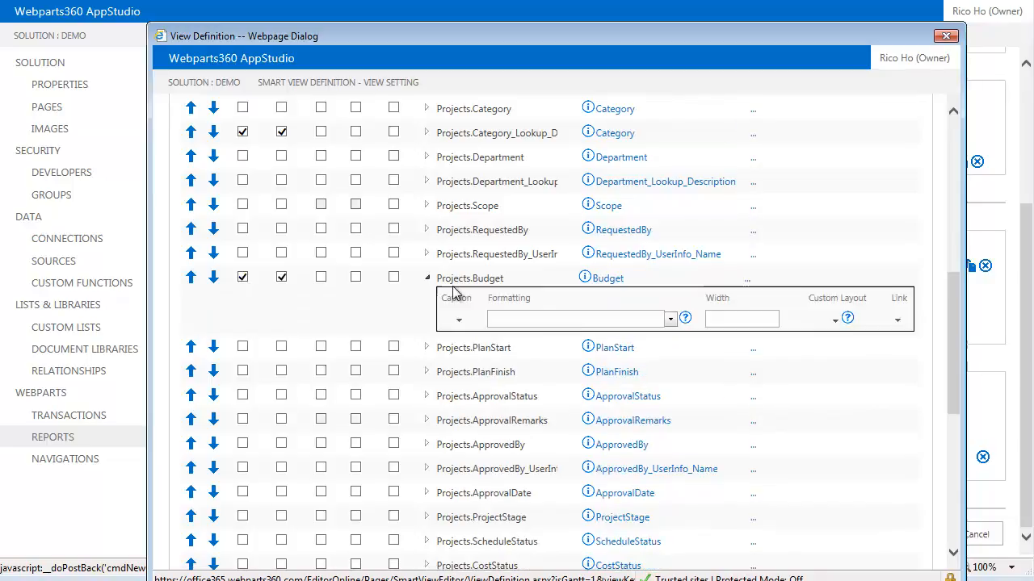
click(670, 320)
scroll(575, 355, down, 2)
drag(669, 316, 671, 345)
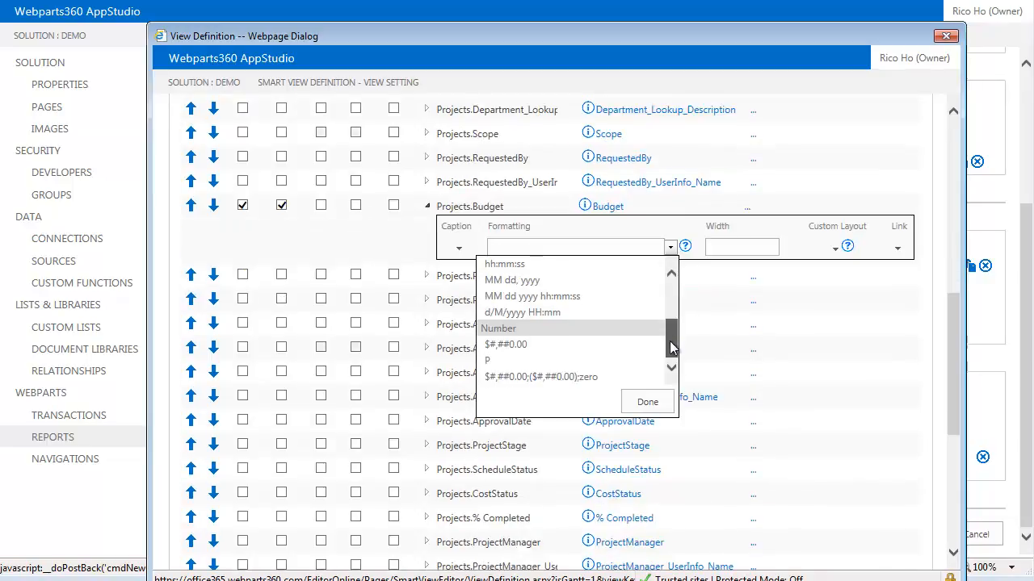
click(515, 345)
click(646, 403)
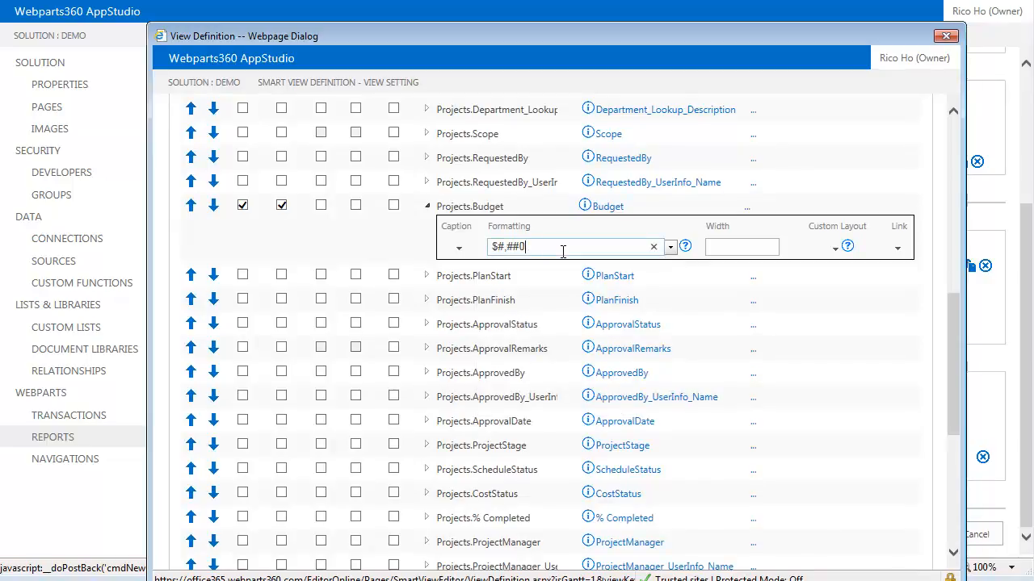
Step: Set the gantt start date to Projects.PlanStart and end date to Projects.PlanFinish, choose a percent completed field, and default to Month View
scroll(791, 407, down, 3)
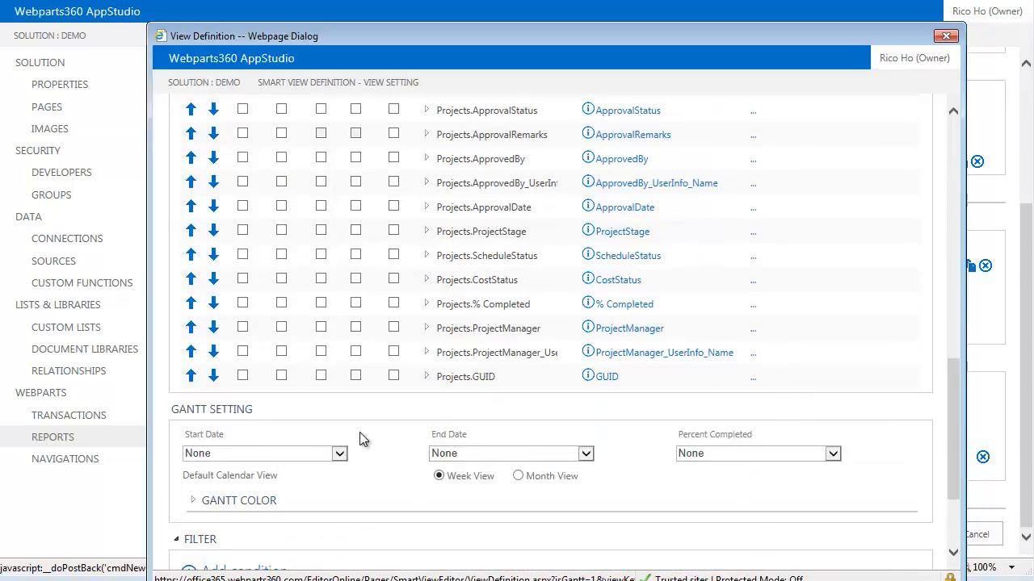
click(339, 454)
click(294, 488)
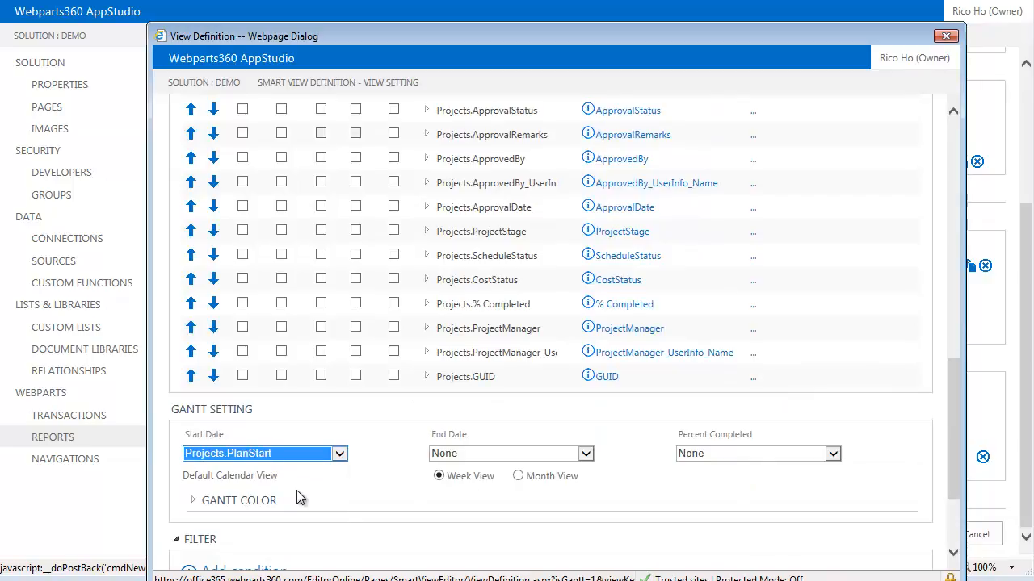
click(586, 453)
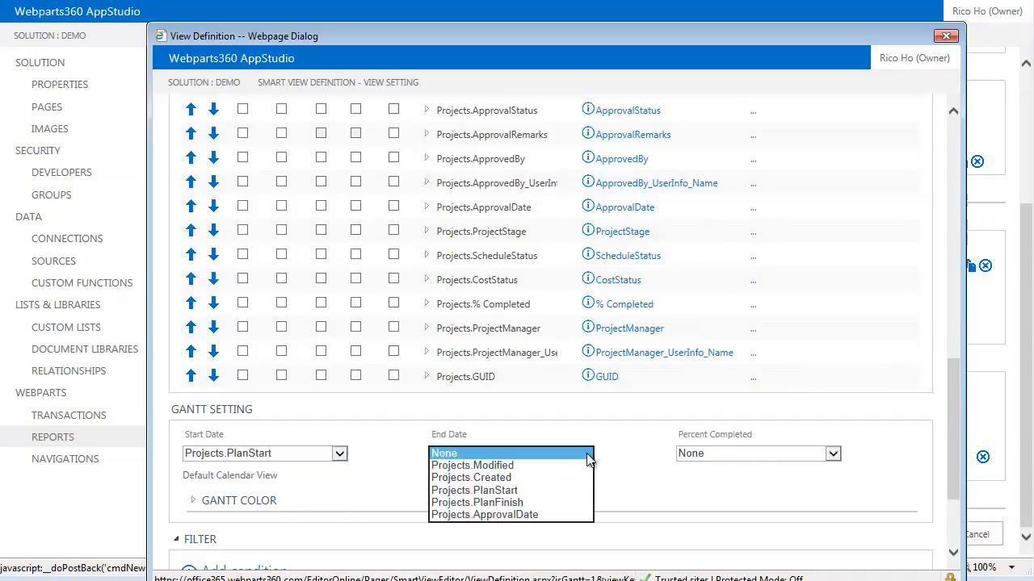
click(533, 502)
click(833, 453)
click(761, 467)
click(518, 476)
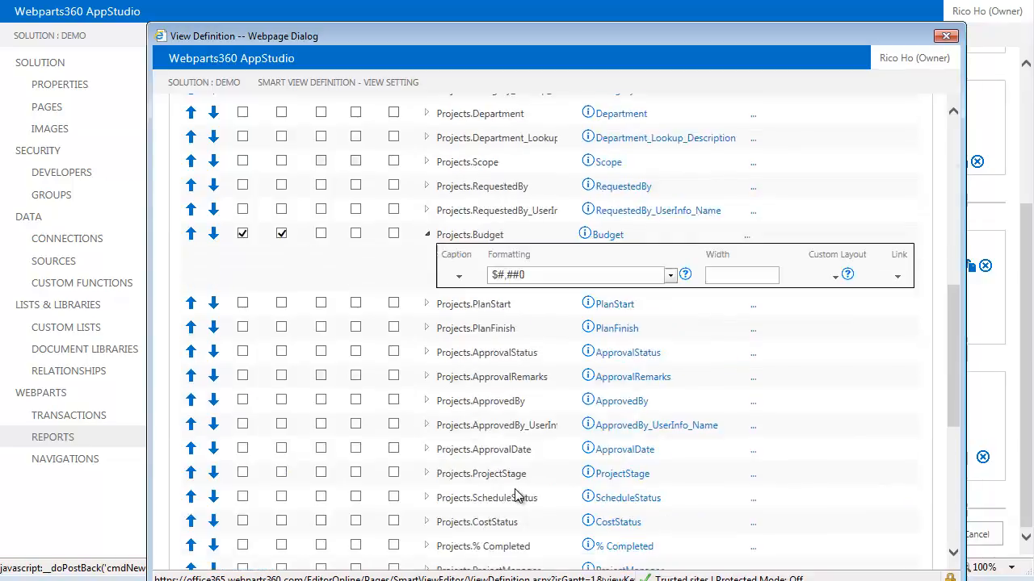
Step: Apply the Aqua template to the Projects Schedule gantt view
click(340, 205)
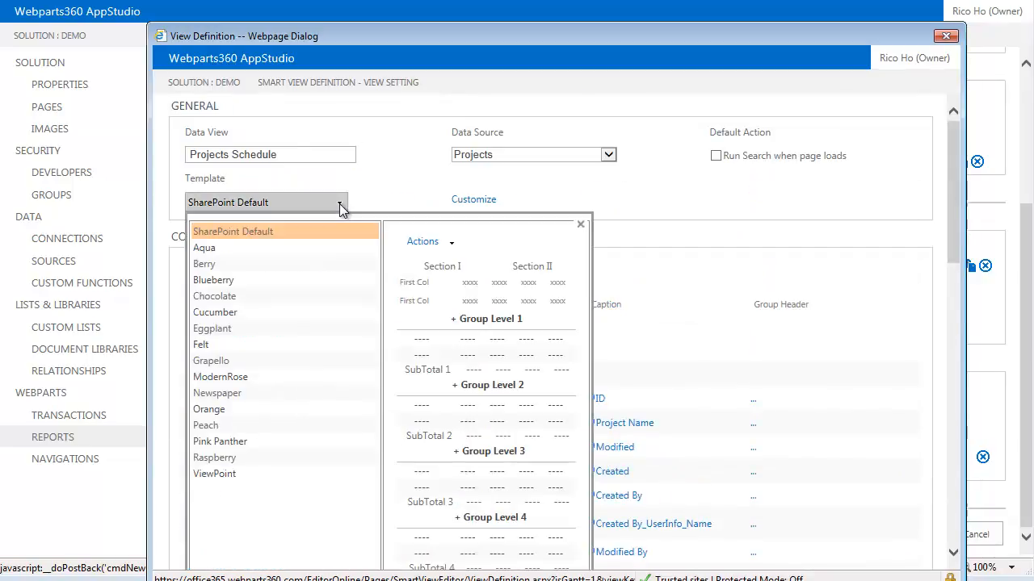
click(256, 249)
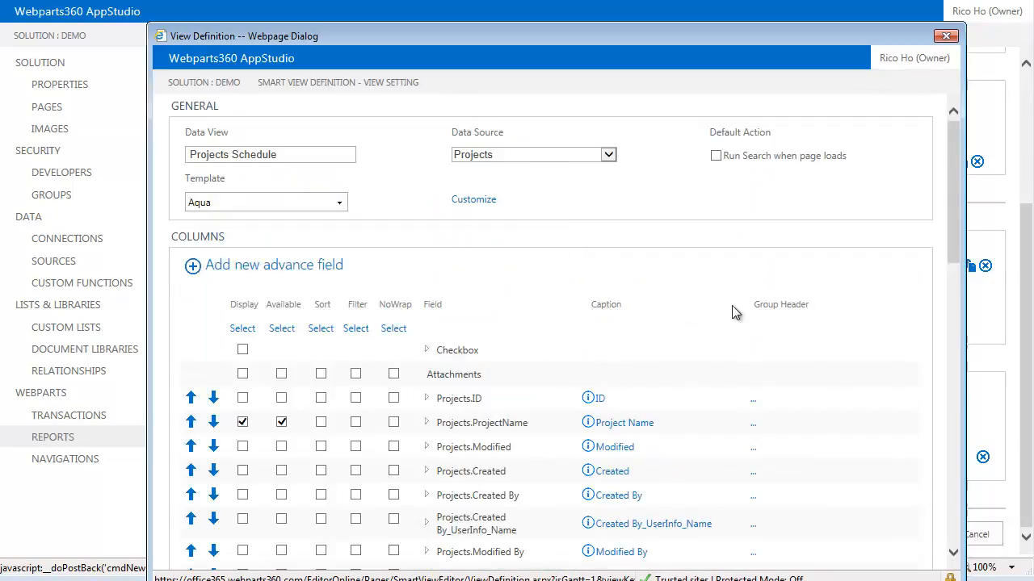
scroll(737, 320, down, 15)
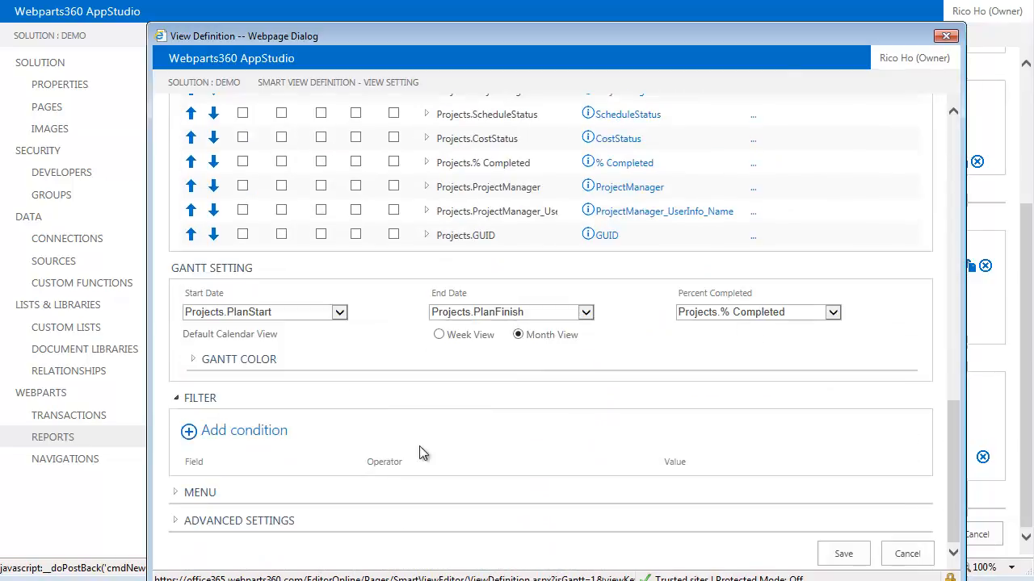
Step: Add a menu permission for the [me] role with View Item, New Item and Edit Item enabled, and save the gantt view
click(173, 494)
scroll(432, 424, down, 5)
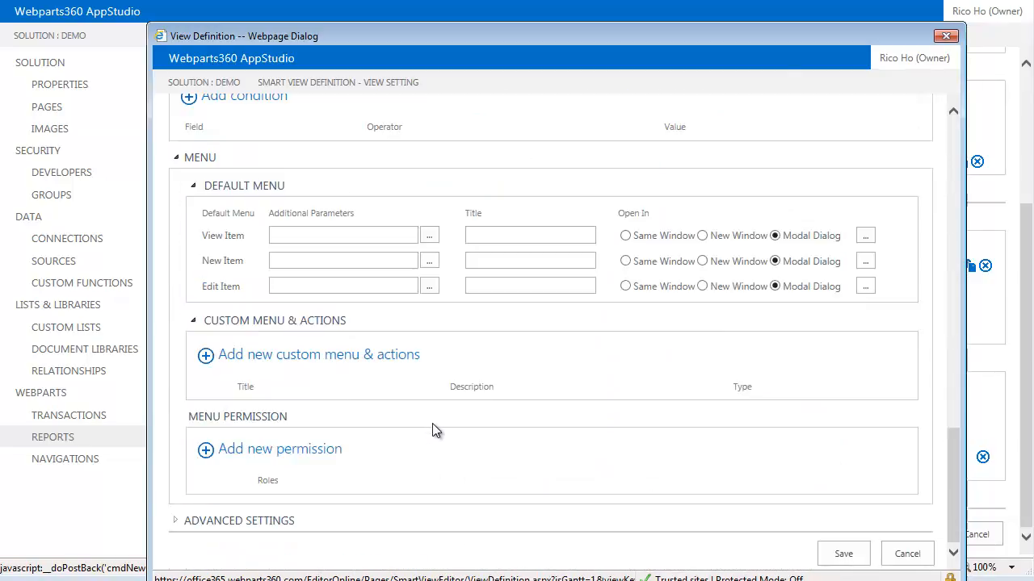
click(296, 455)
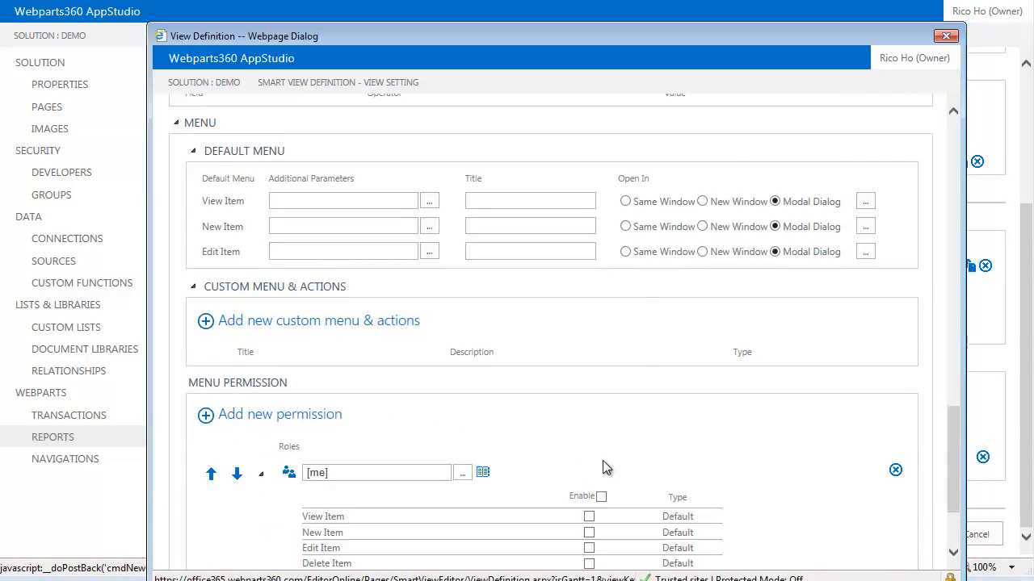
scroll(580, 471, down, 2)
click(588, 385)
click(588, 401)
click(588, 416)
scroll(739, 507, up, 10)
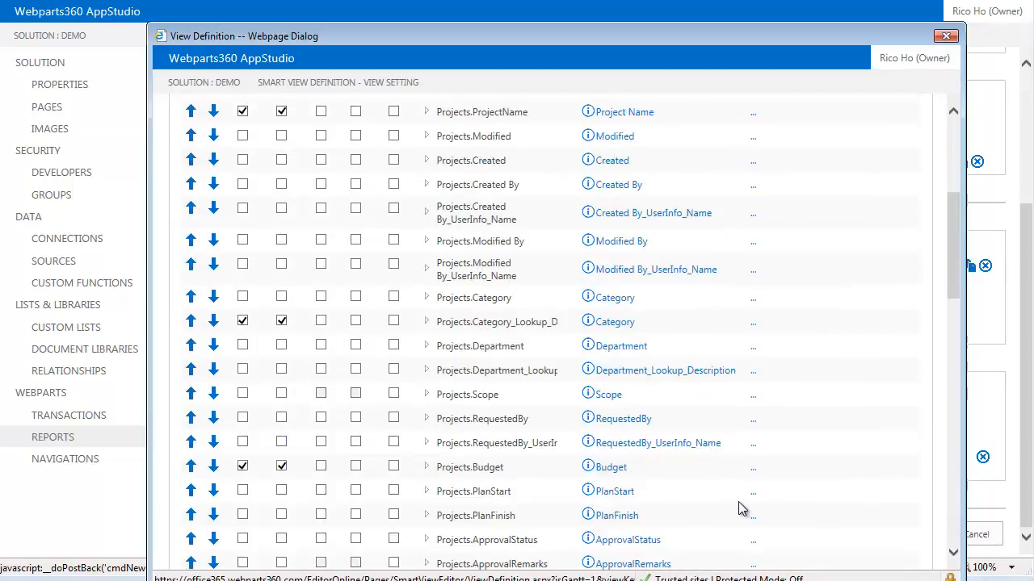
scroll(741, 509, down, 10)
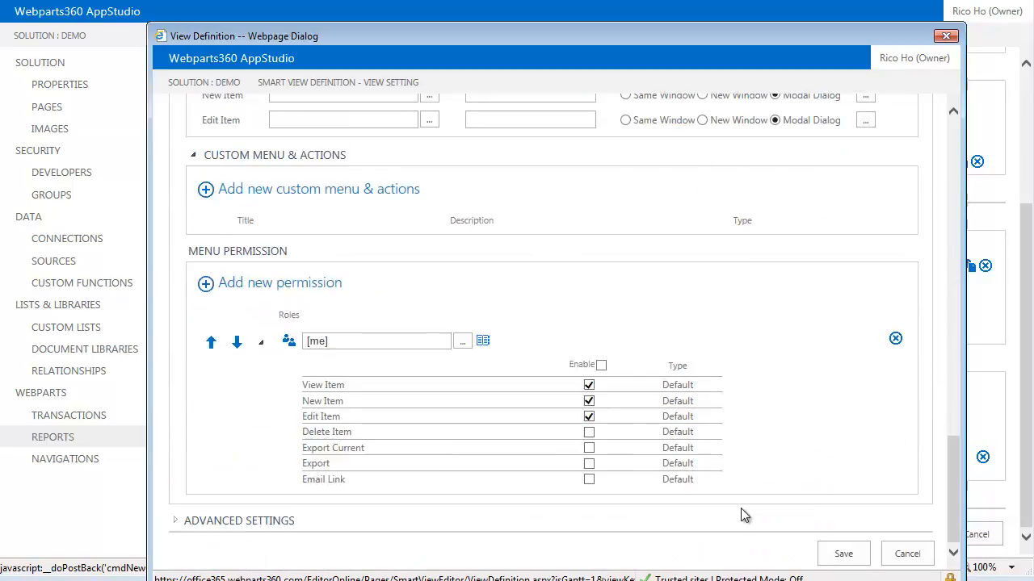
click(842, 554)
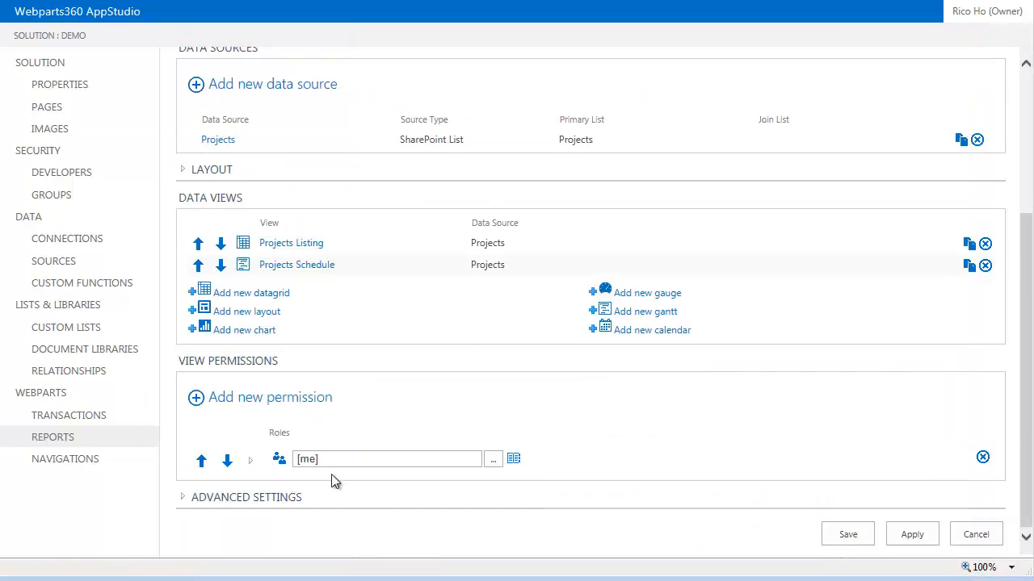
Step: Enable Projects Schedule in the [me] view permission, make it the default view, and save the report definition
click(251, 460)
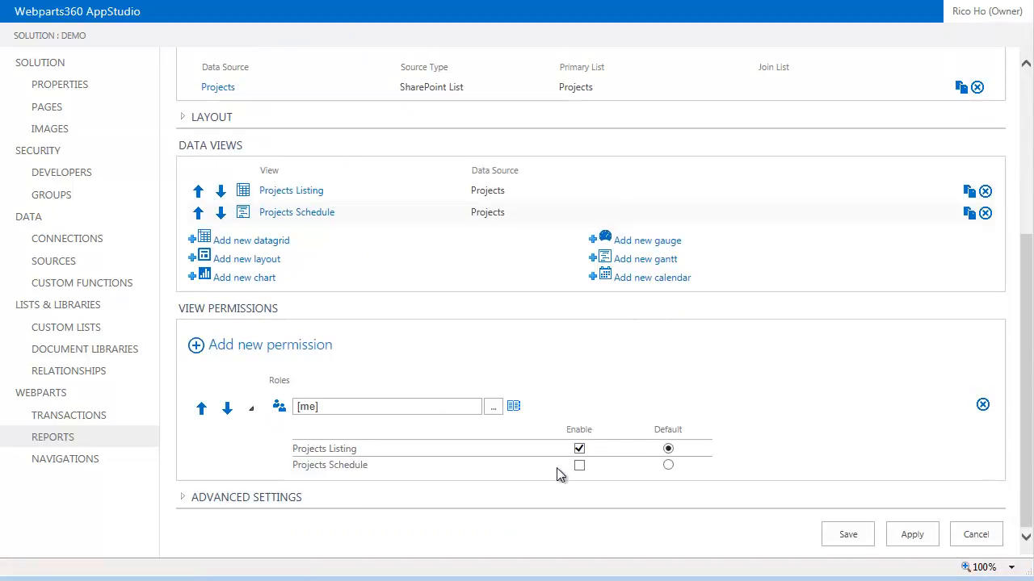
click(578, 467)
click(668, 466)
click(847, 535)
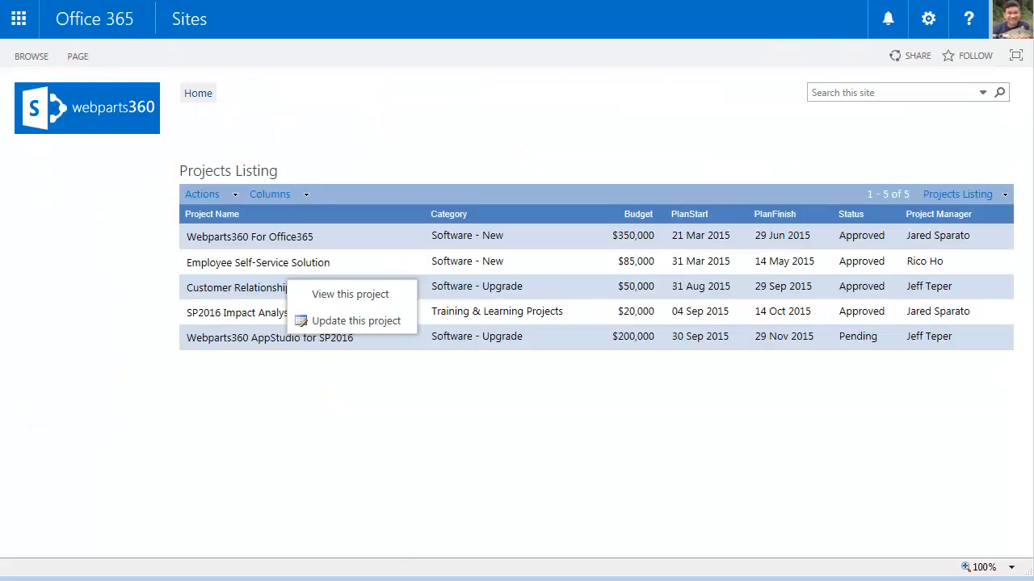
Step: Check the Webparts360 For Office365 item menu in the published gantt schedule and switch the report to the Projects Listing view
click(622, 0)
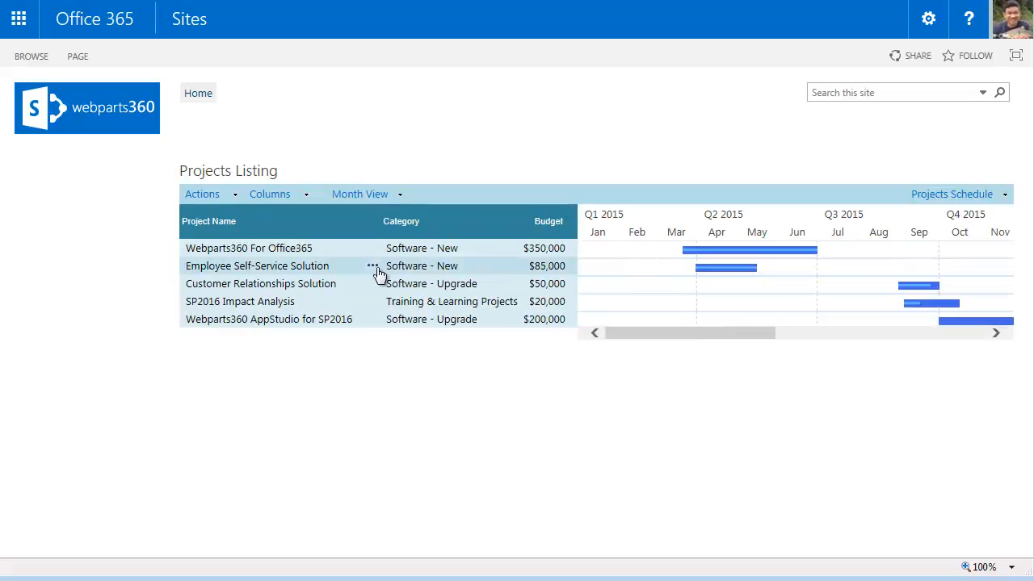
click(371, 250)
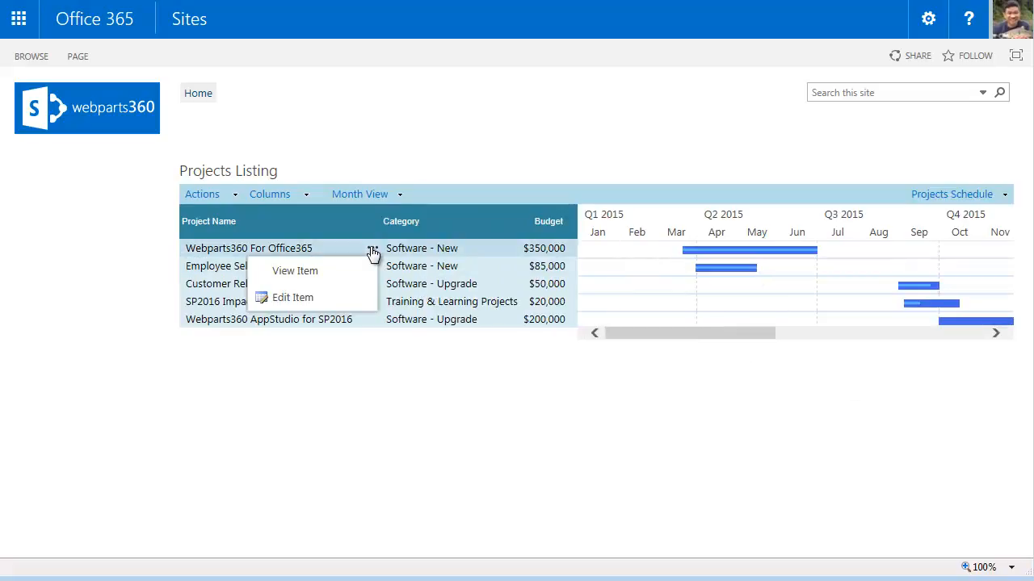
click(1006, 197)
click(961, 213)
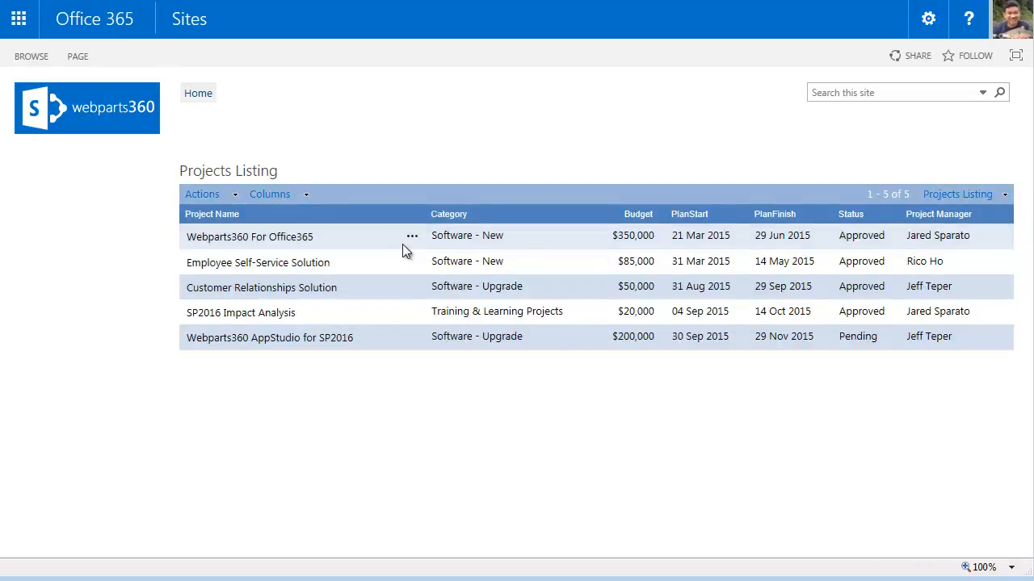
Step: Sort the published projects listing by Category in ascending order and view the action menu of Customer Relationships Solution
click(589, 214)
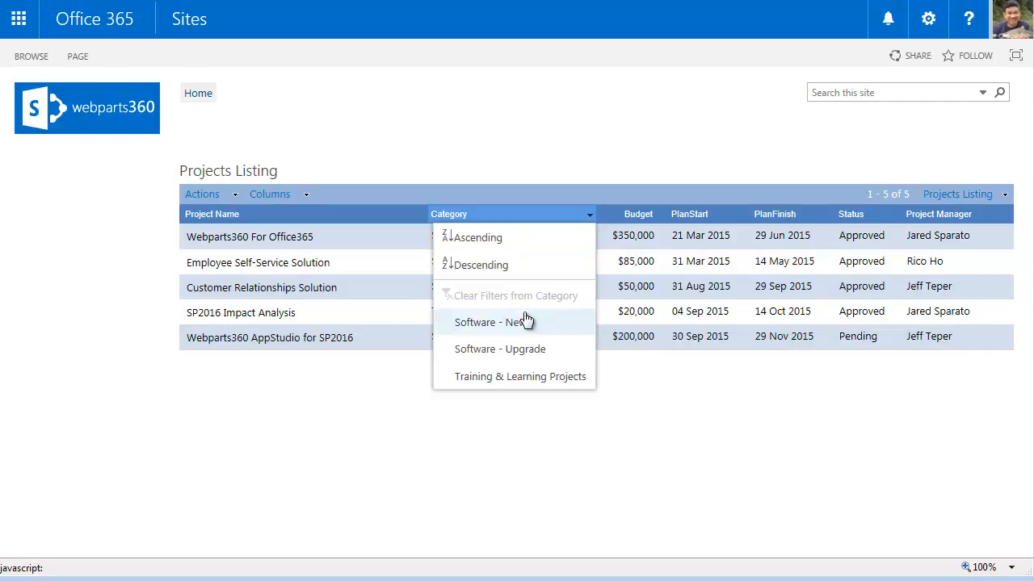
click(504, 239)
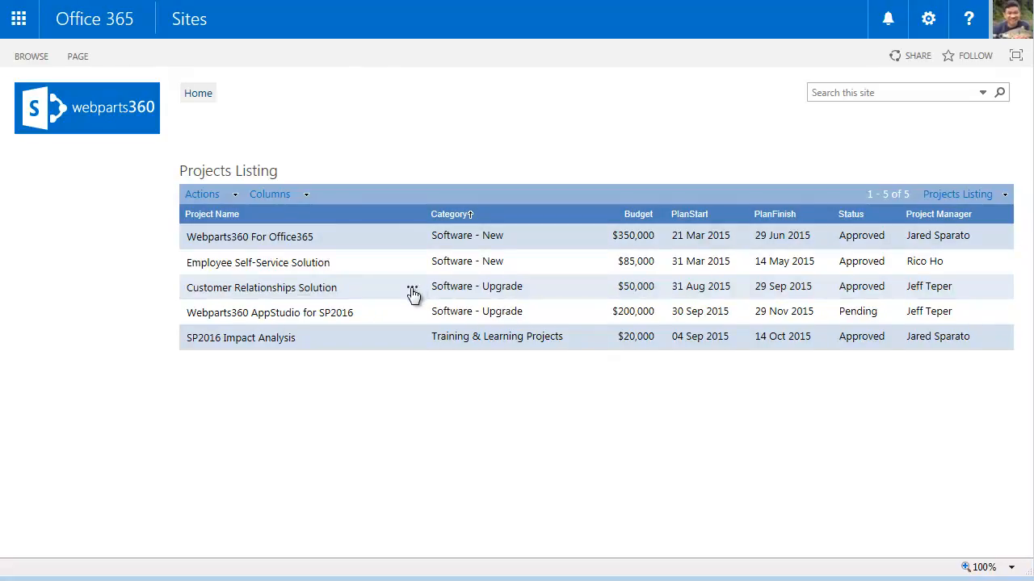
click(412, 288)
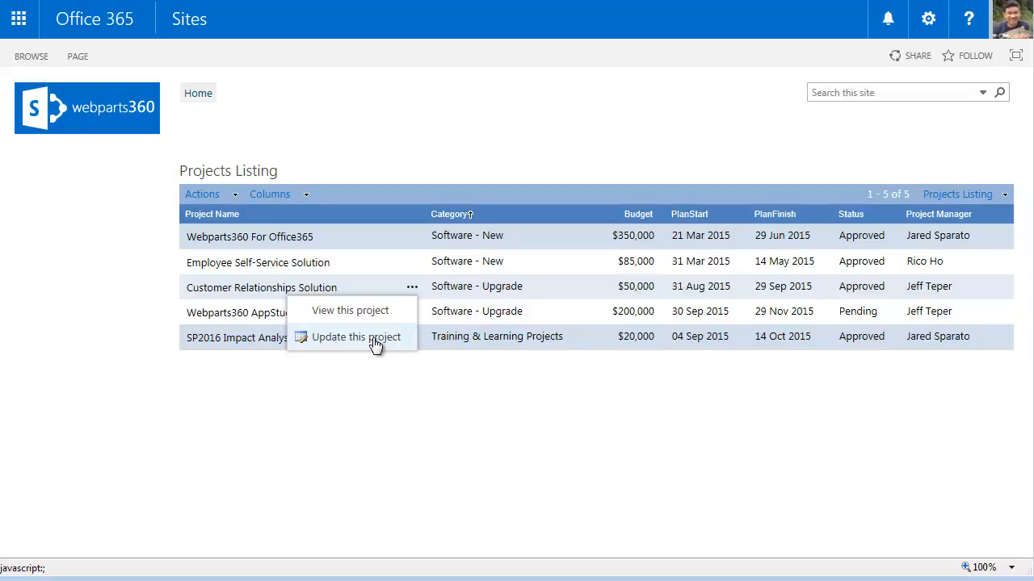
click(554, 405)
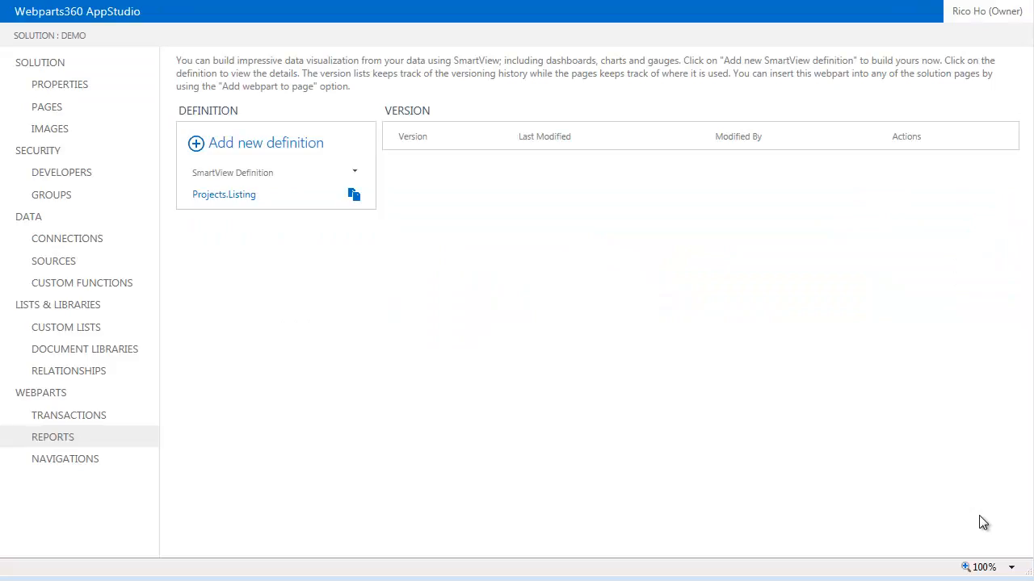
Step: Open the Projects transaction definition in AppStudio and show its stages in the visual workflow designer
click(78, 422)
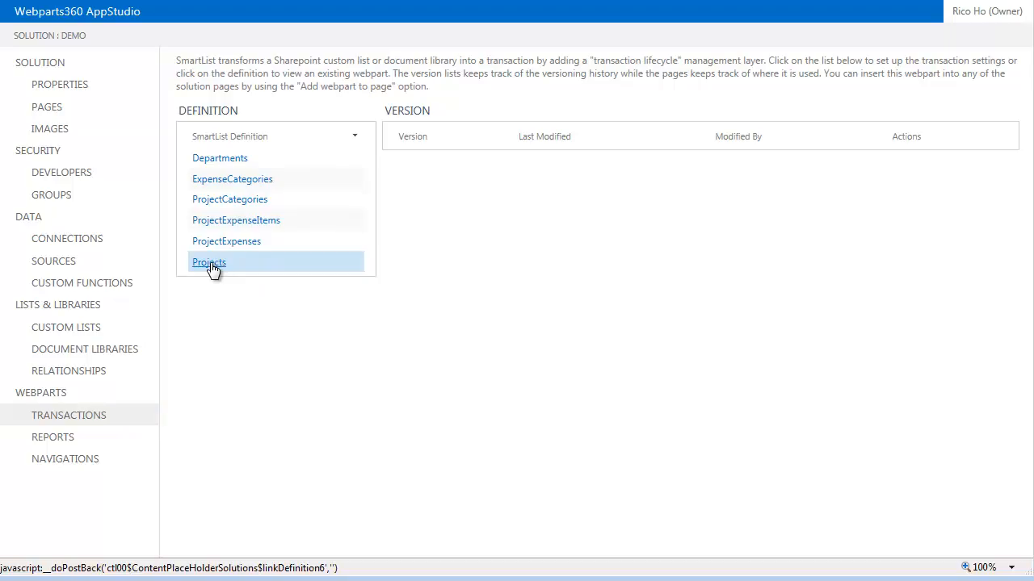
click(209, 262)
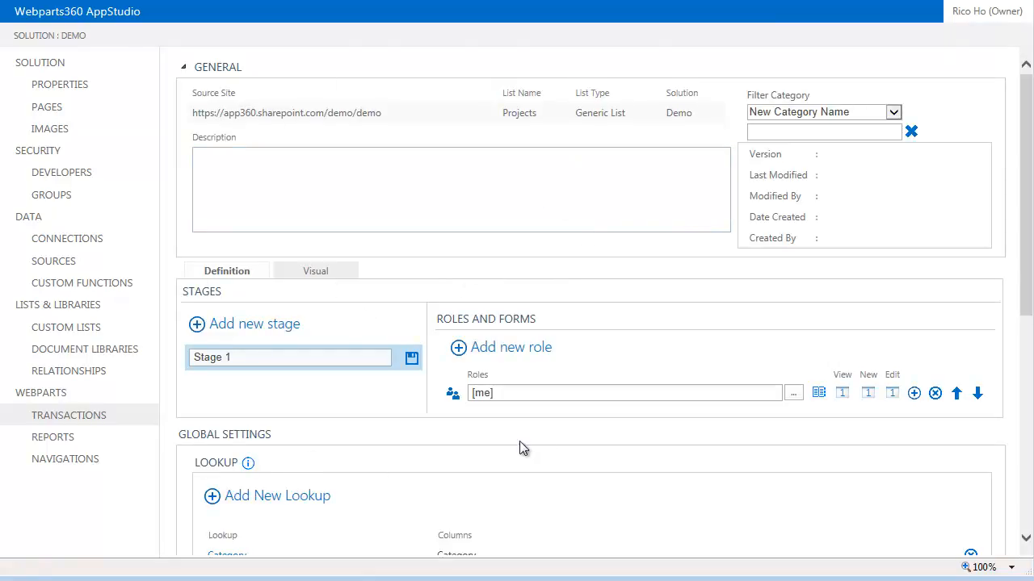
scroll(545, 445, down, 5)
scroll(544, 450, up, 5)
click(320, 275)
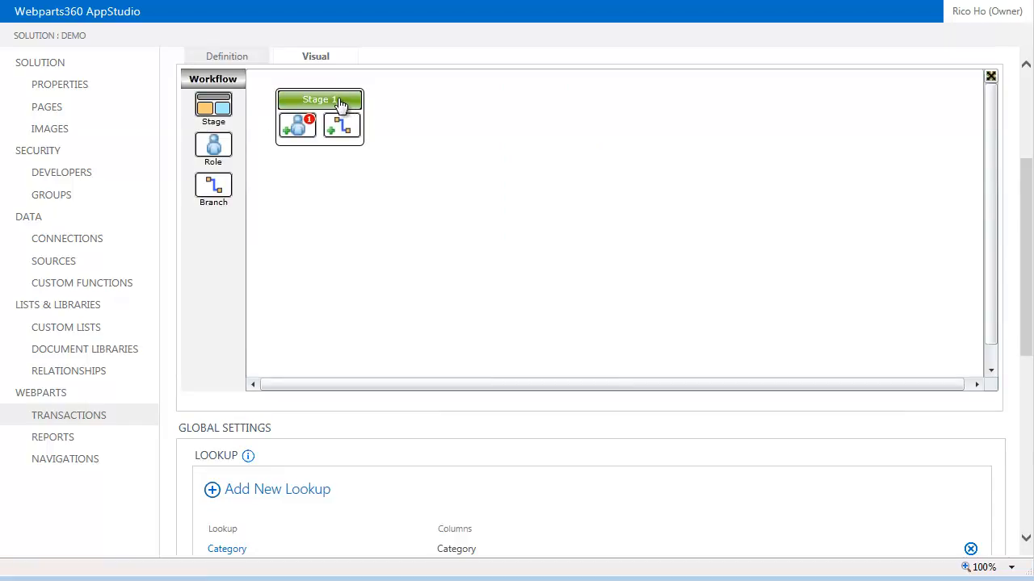
Step: Rename the workflow's first stage as Submit
click(343, 102)
key(ctrl+a)
text(S)
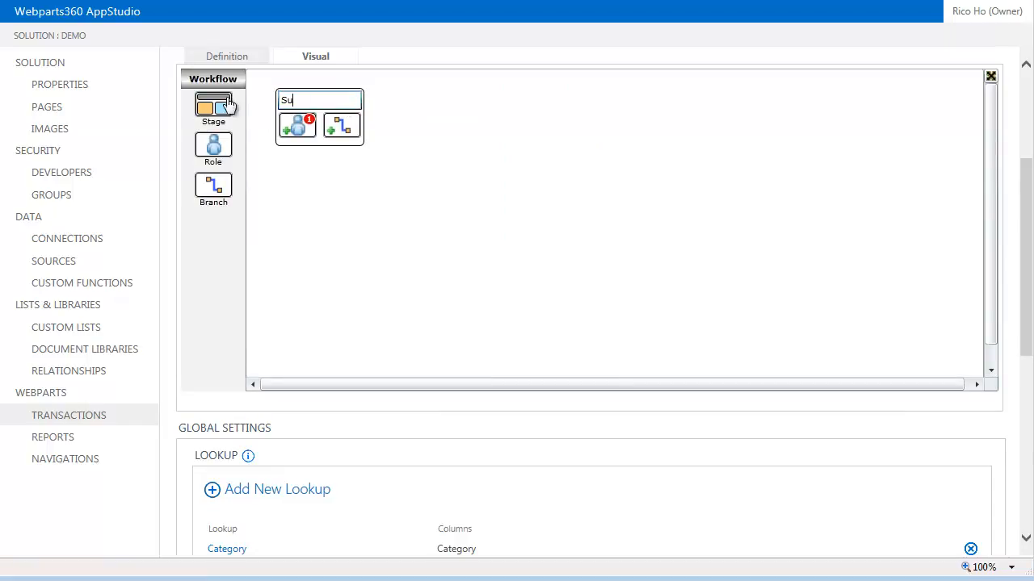
click(229, 105)
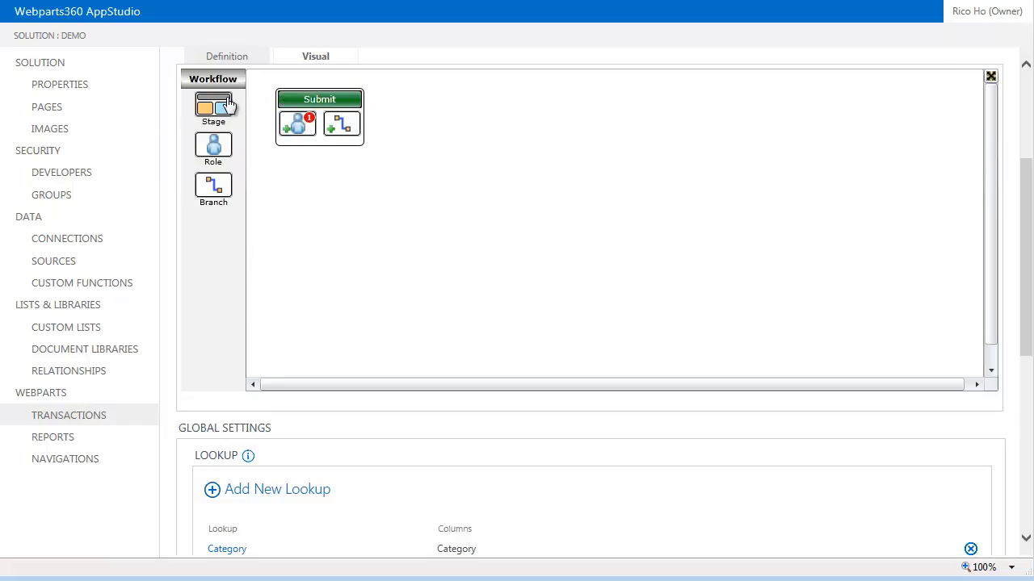
Step: Add a second stage near the middle of the workflow canvas and name it Approve
drag(223, 111, 517, 216)
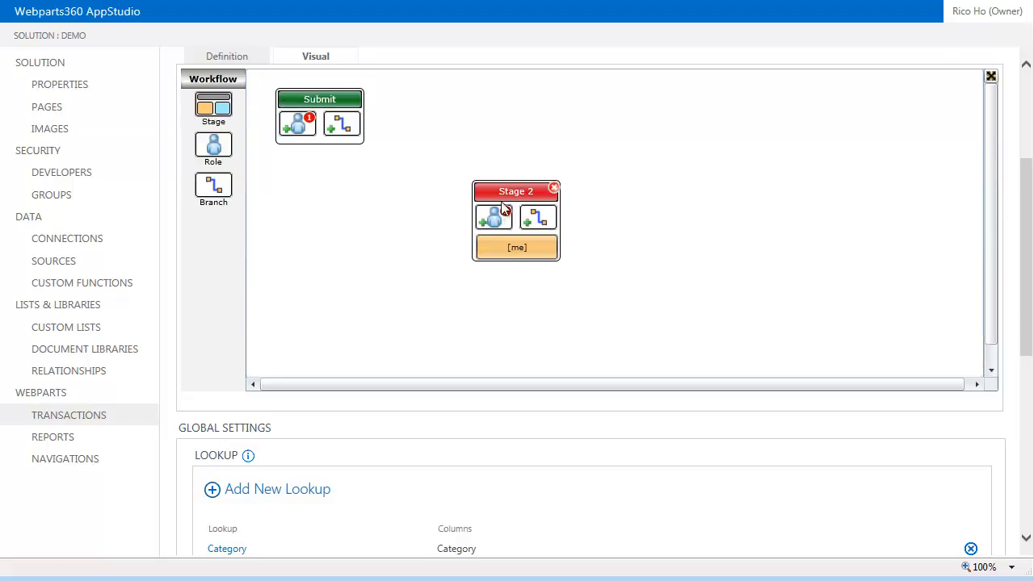
click(512, 194)
key(ctrl+a)
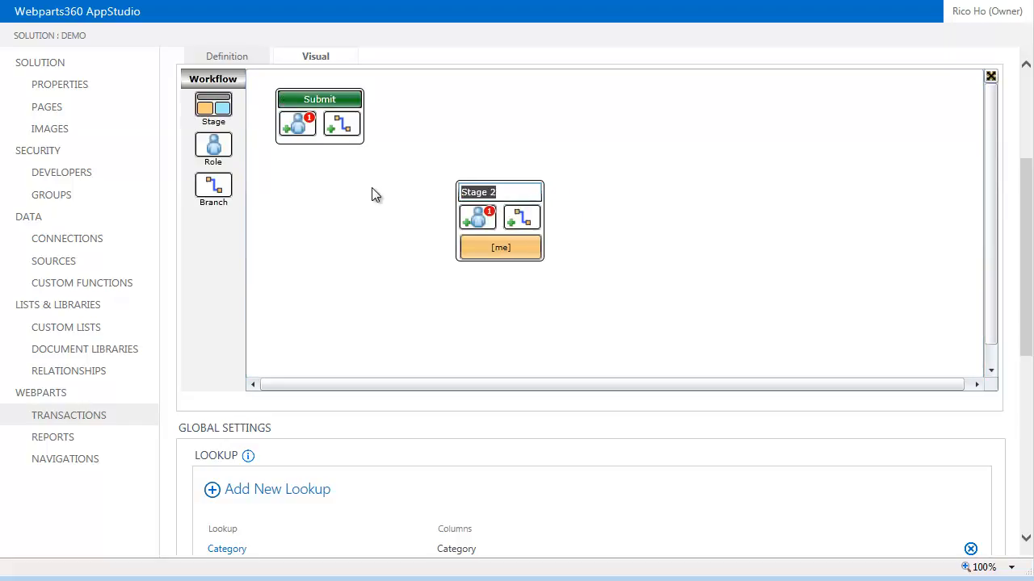
text(Approve)
key(Return)
Step: Add a third stage below and beyond the Approve stage and name it Implements
drag(213, 101, 686, 303)
double_click(688, 293)
text(Implements)
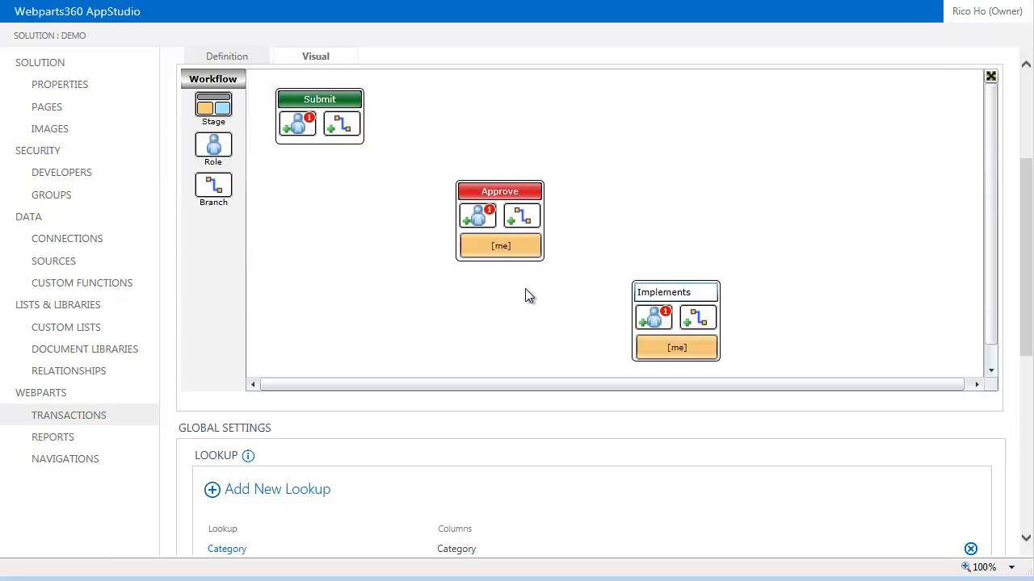
key(Return)
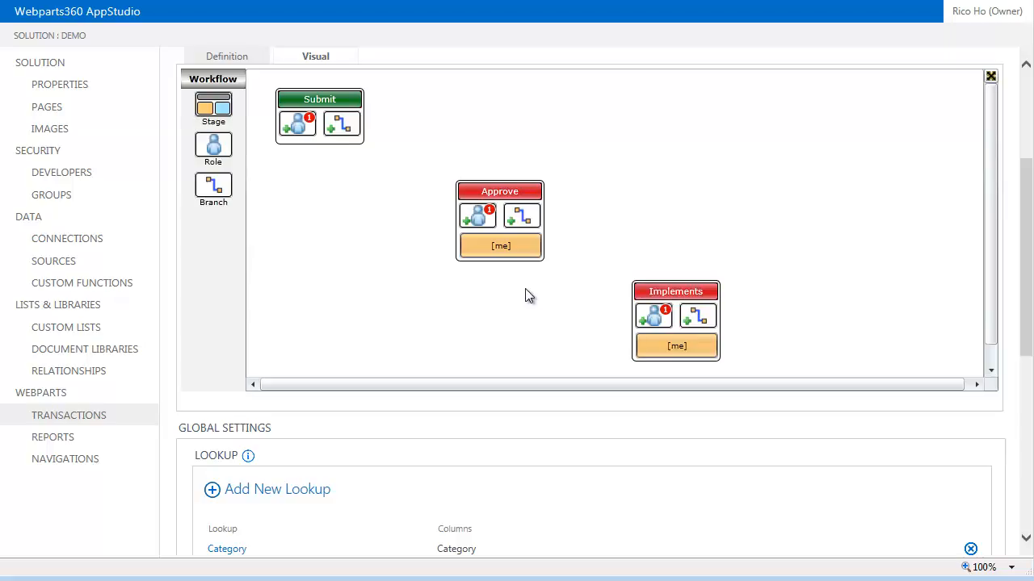
Step: Add a fourth stage at the far side of the workflow canvas and name it Completed
drag(216, 107, 760, 192)
click(884, 191)
text(Comple)
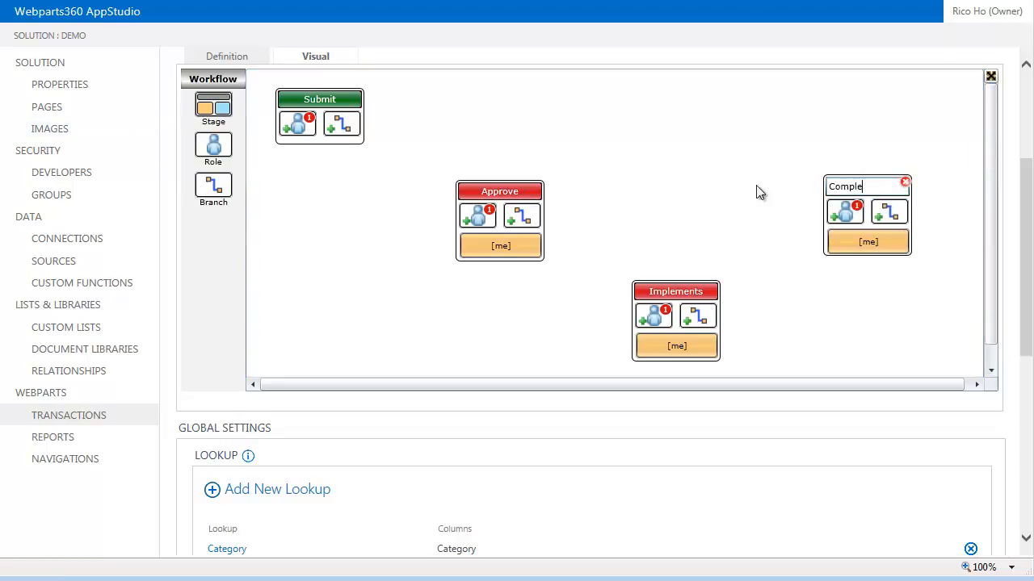
text(ted)
key(Return)
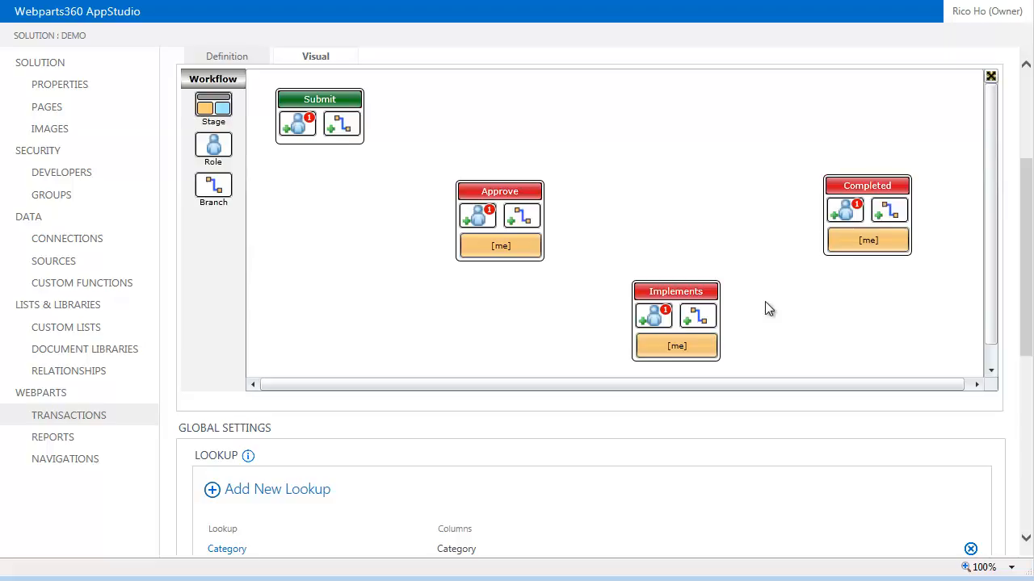
Step: Add branches connecting the Submit stage to Approve and the Approve stage to Implements
drag(309, 103, 333, 95)
click(332, 123)
drag(296, 148, 488, 229)
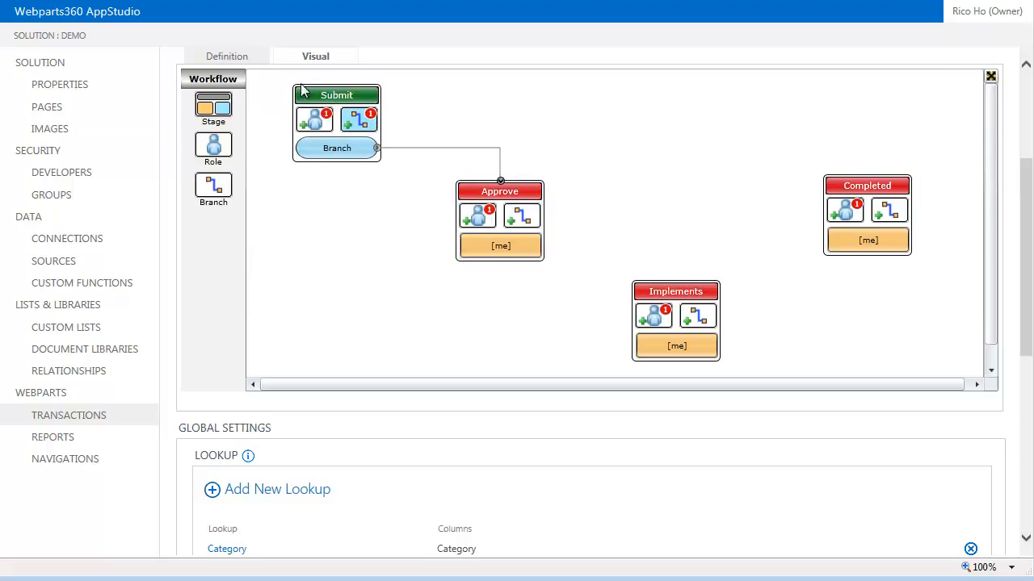
drag(323, 95, 296, 95)
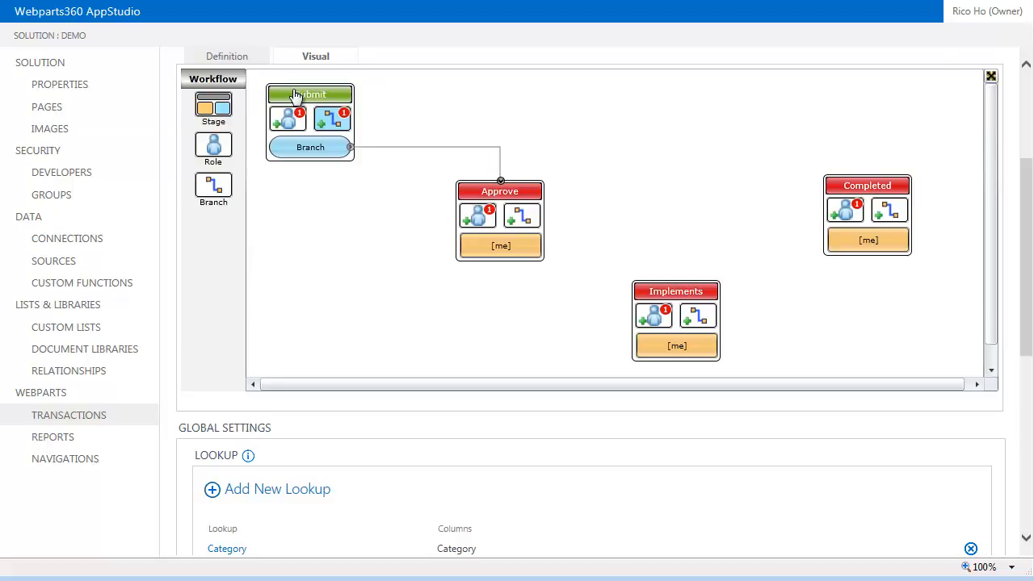
click(521, 216)
drag(432, 256, 696, 313)
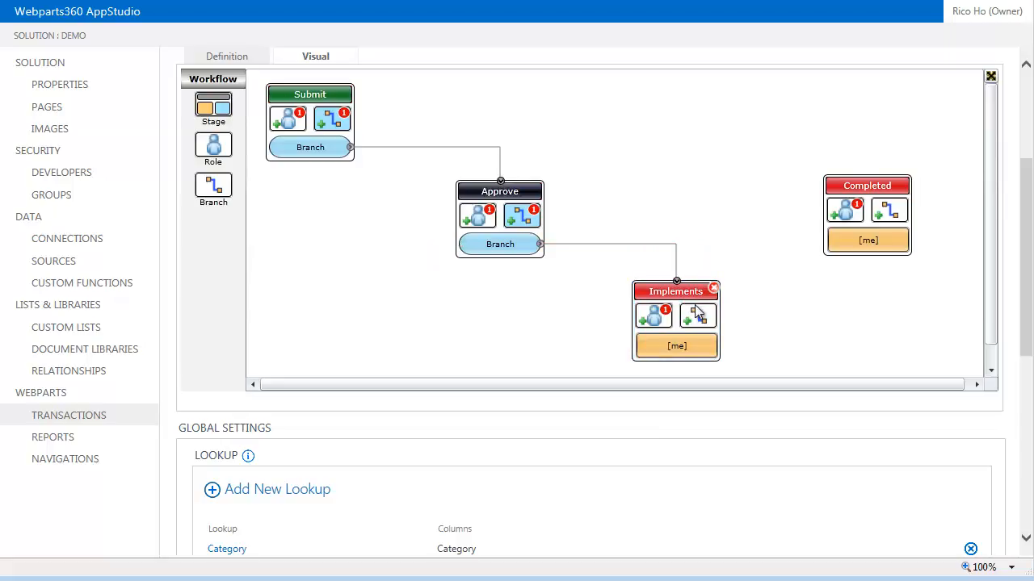
Step: Set the condition of the branch from Approve to Implements to ApprovalStatus Equal Approved, with the description If Approved
click(519, 245)
click(409, 311)
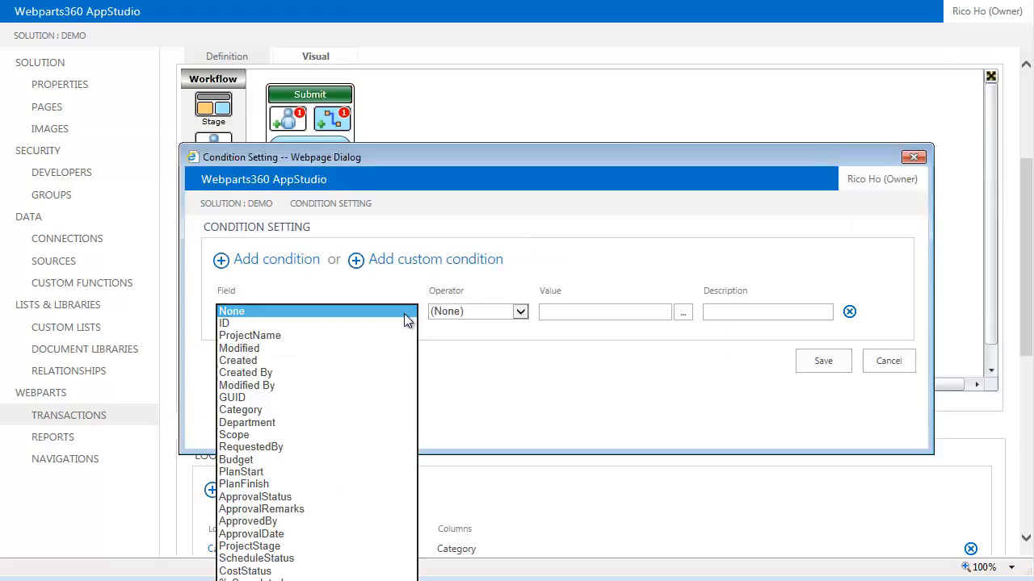
click(297, 496)
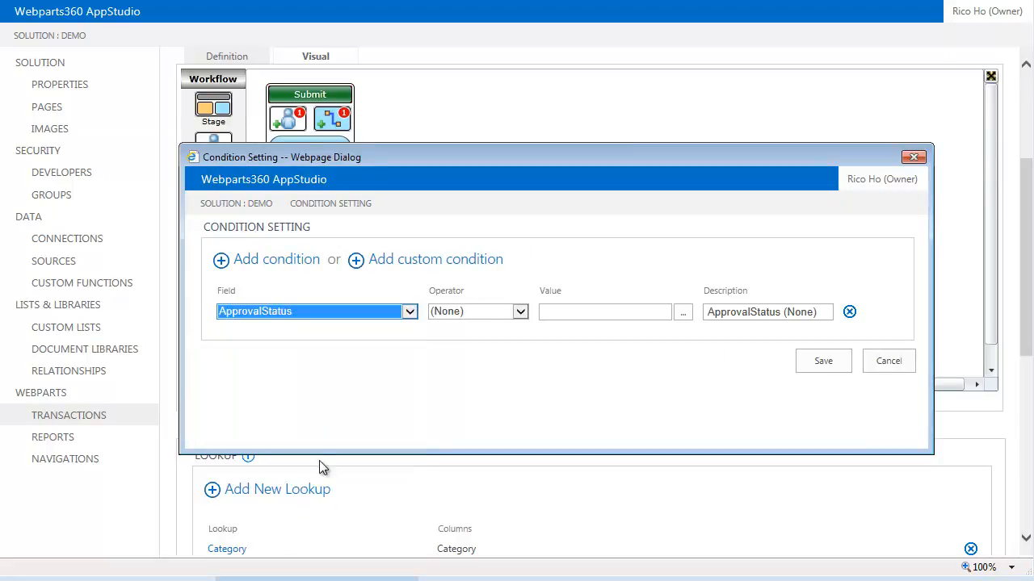
click(522, 311)
click(483, 321)
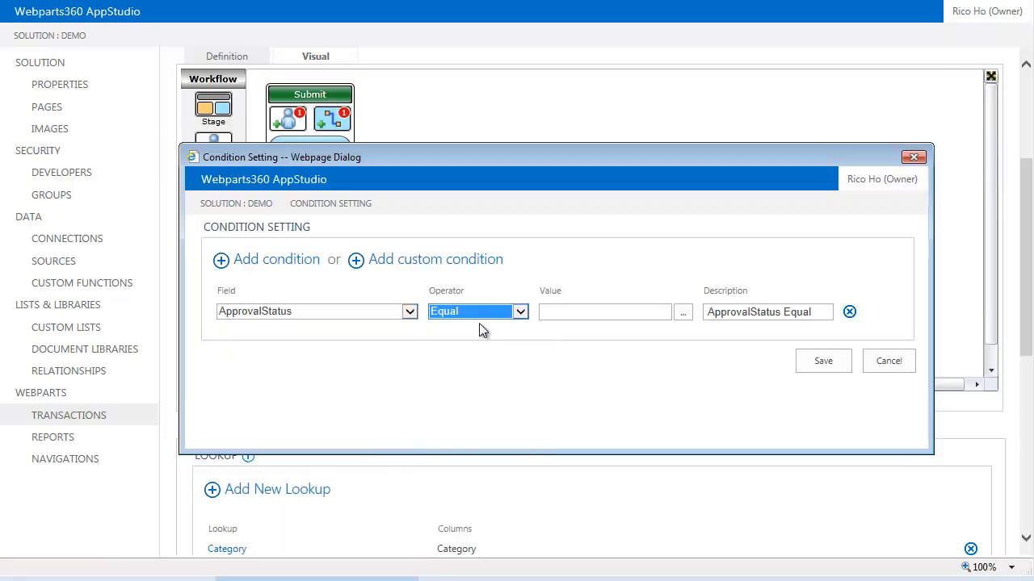
click(566, 313)
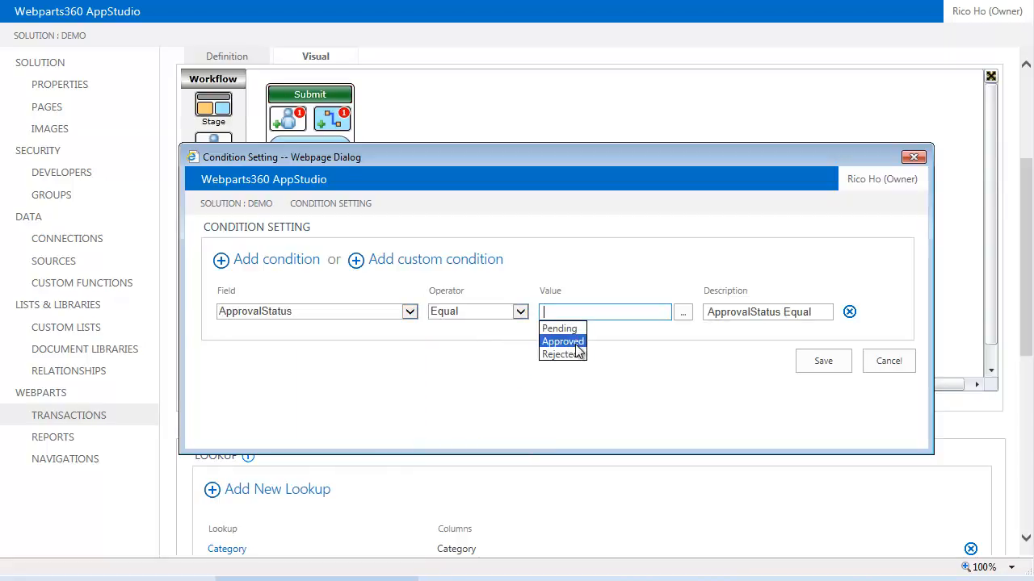
click(576, 342)
click(814, 312)
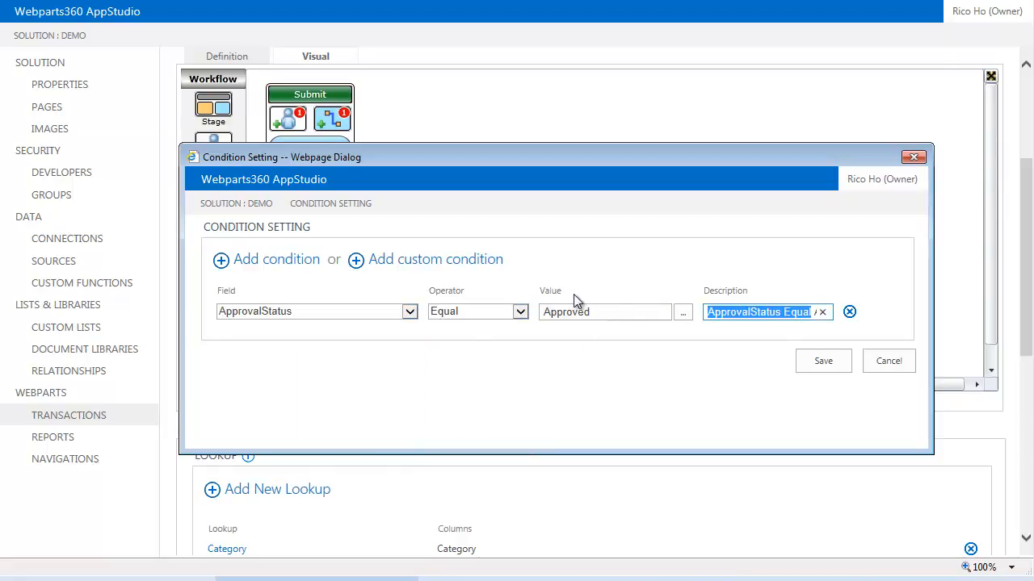
text(If Approved)
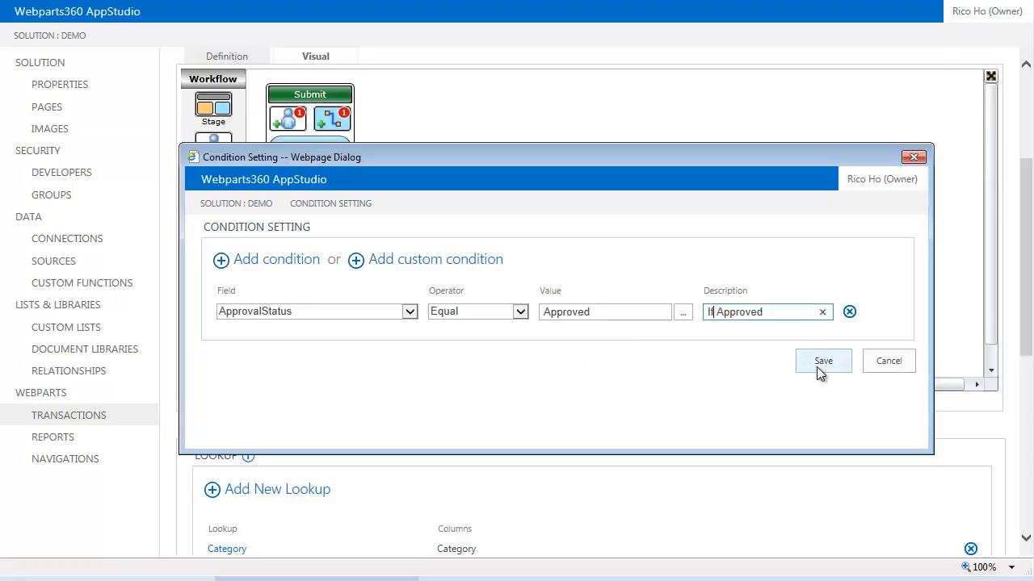
click(810, 368)
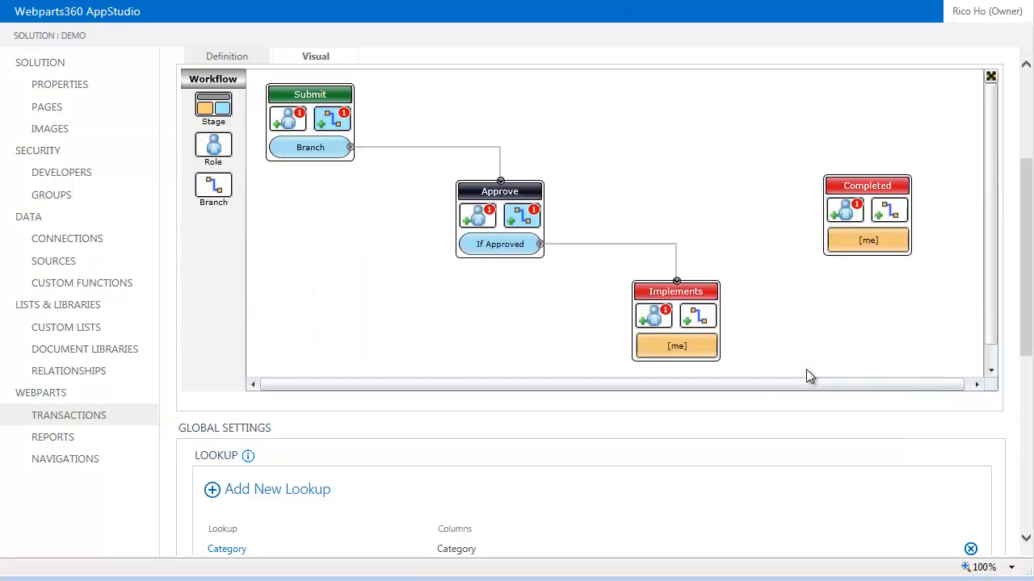
Step: Add a branch from Approve back to Submit with the condition ApprovalStatus Equal Rejected and the description If Rejected
click(516, 218)
drag(432, 280, 314, 102)
mouse_move(521, 268)
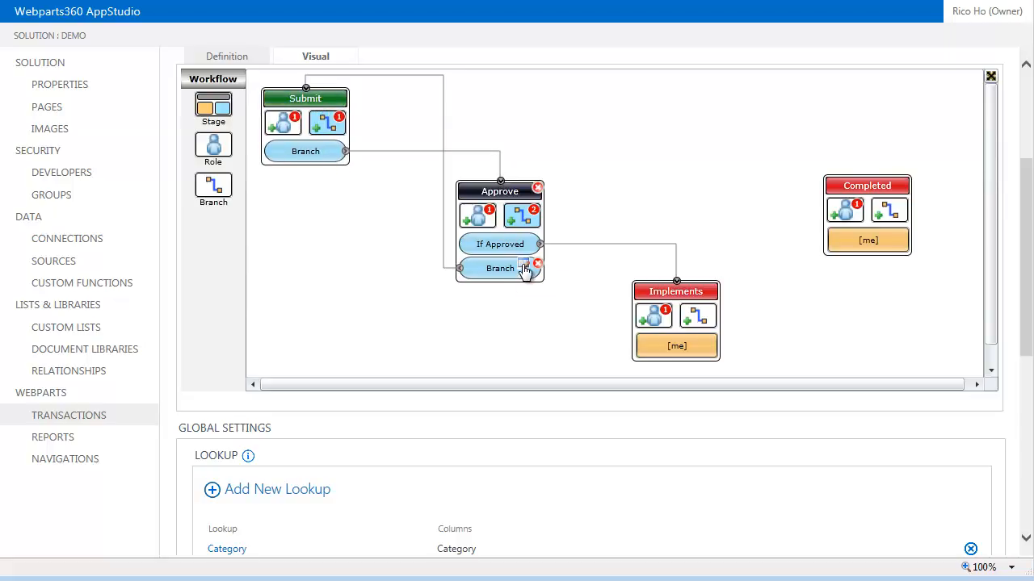
click(524, 266)
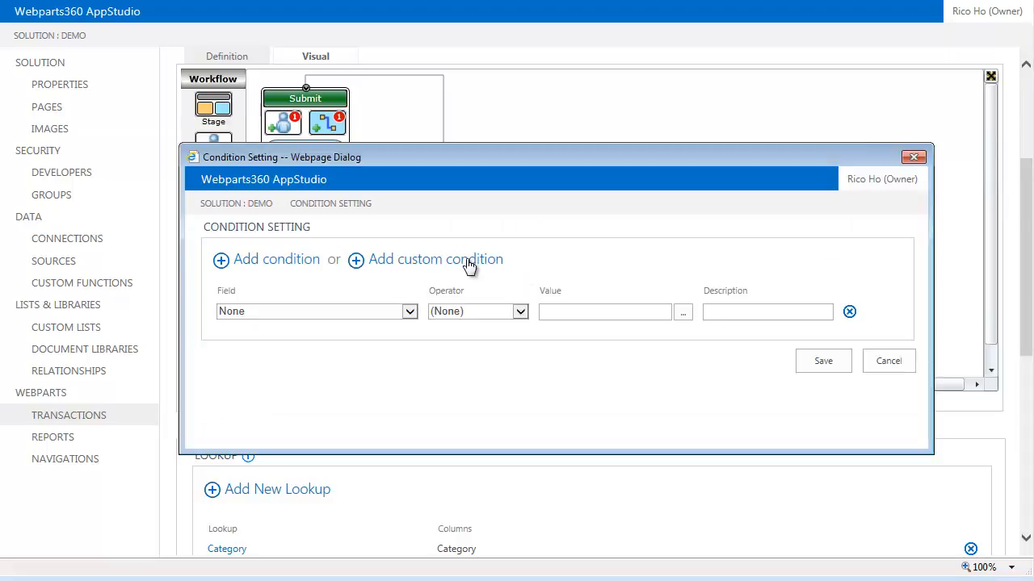
click(409, 313)
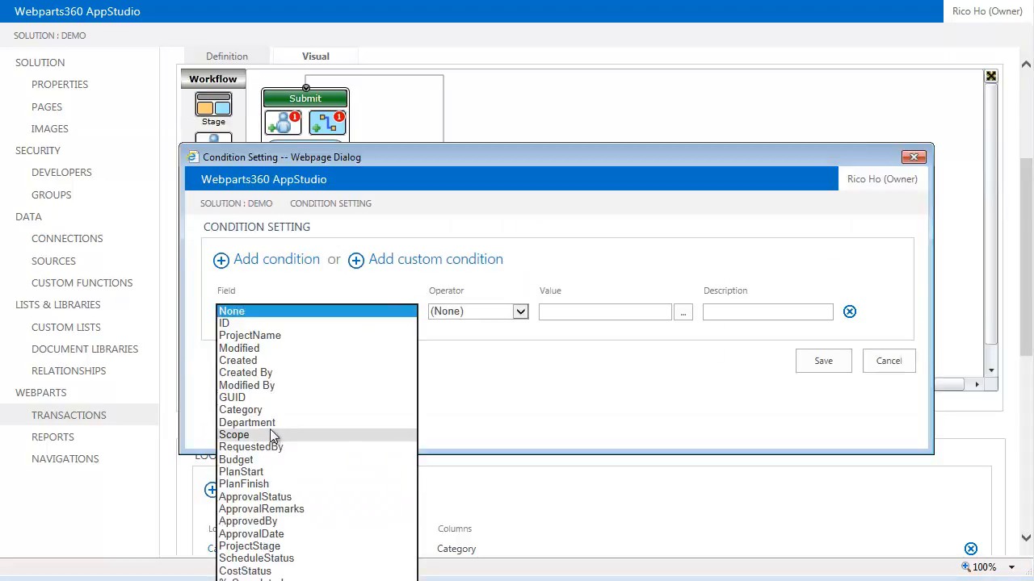
click(257, 496)
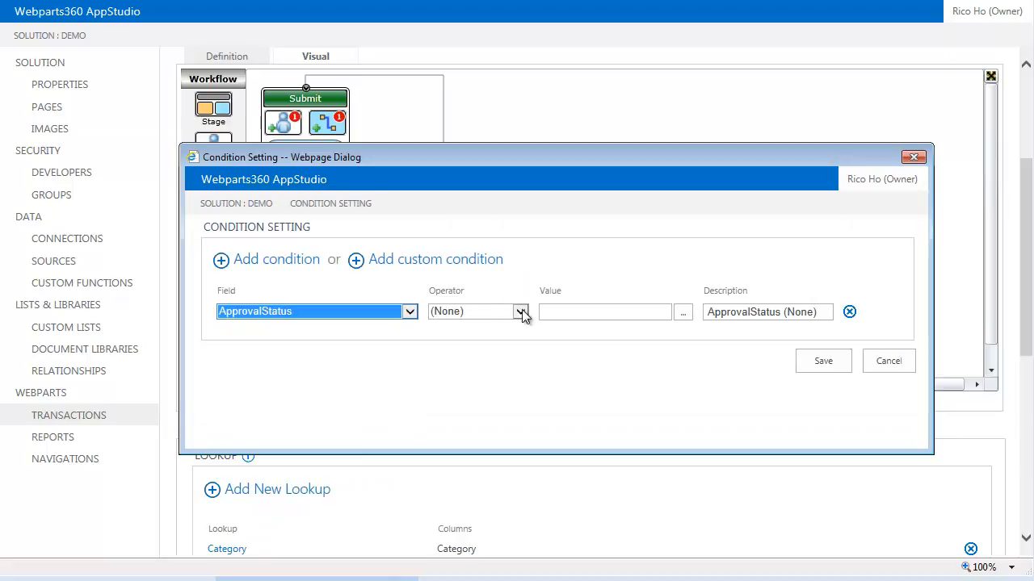
click(521, 313)
click(490, 325)
click(571, 313)
click(569, 355)
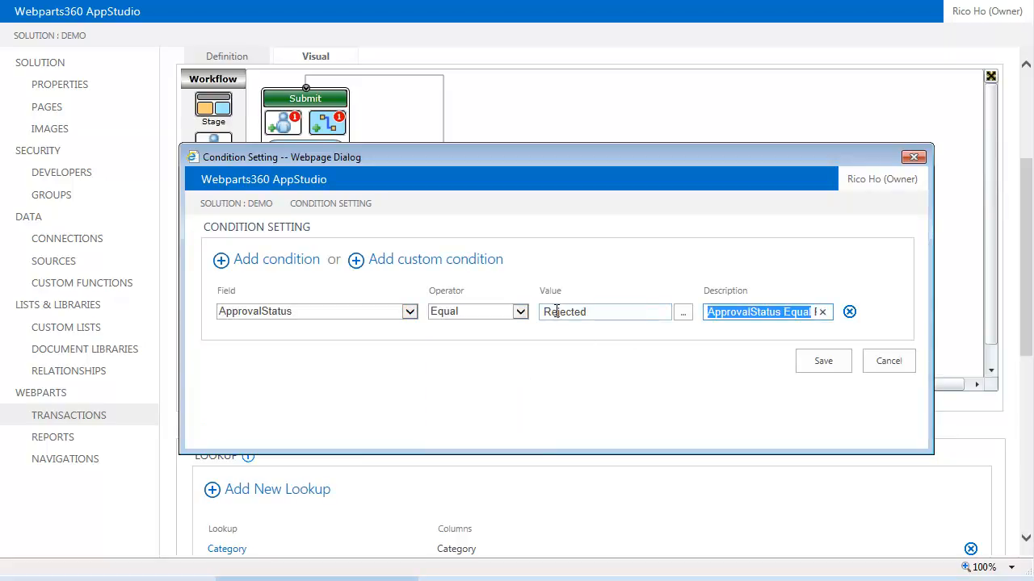
text(If Rejected)
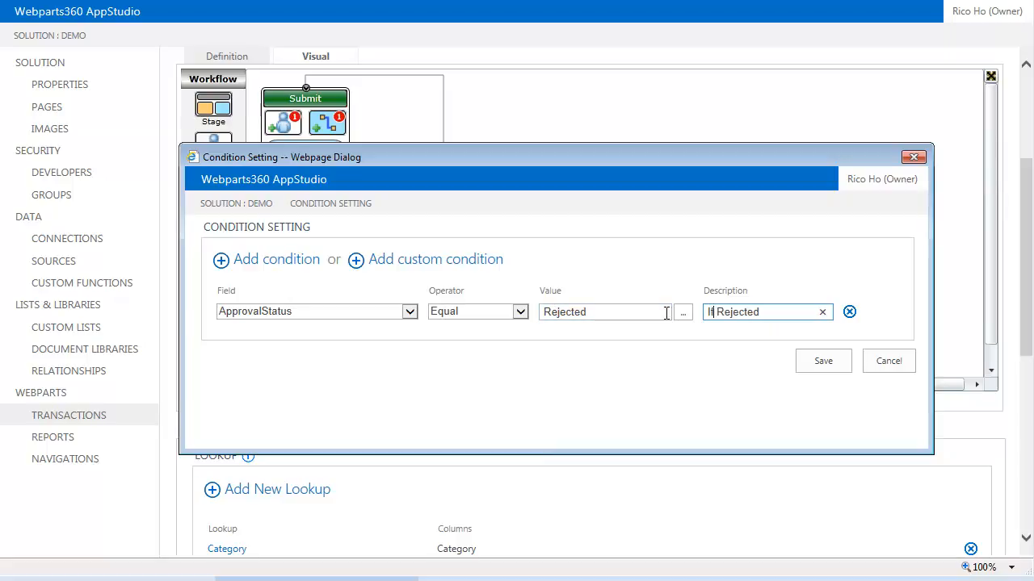
click(824, 363)
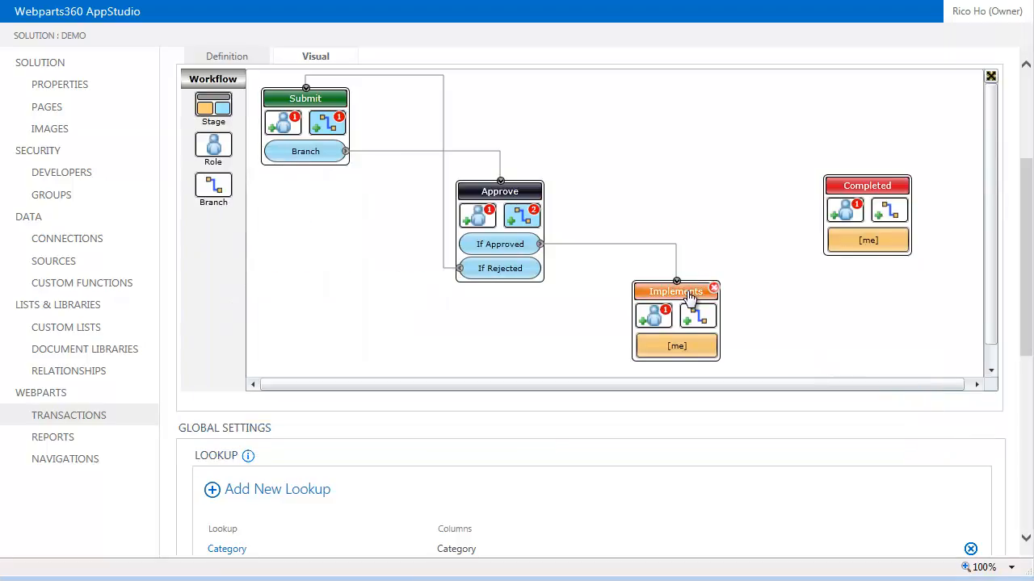
Step: Add a branch from Implements to Completed with the condition % Completed Equal 100, described as % Completed = 100
click(688, 326)
drag(610, 358, 869, 191)
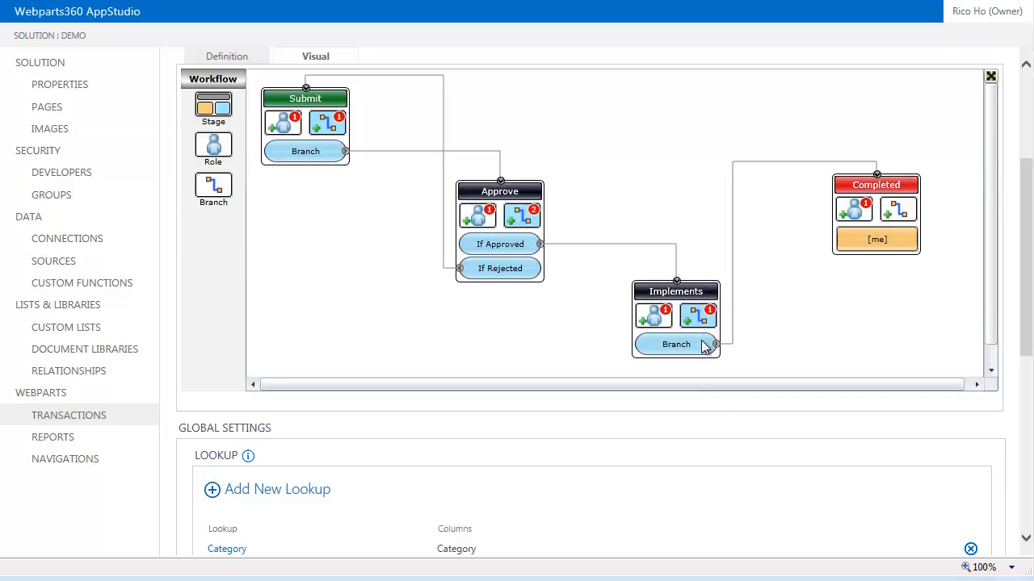
click(704, 346)
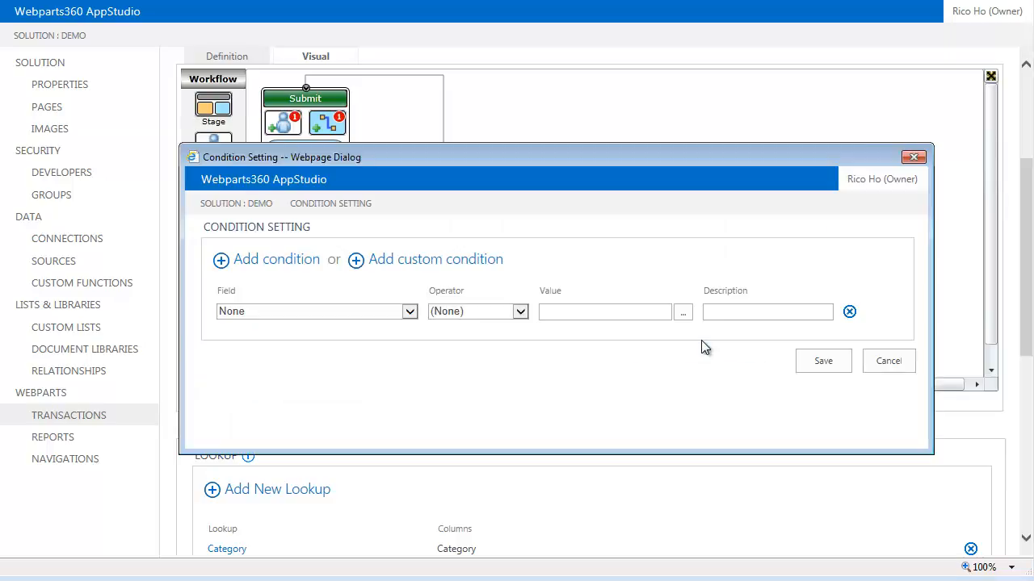
click(410, 314)
click(315, 323)
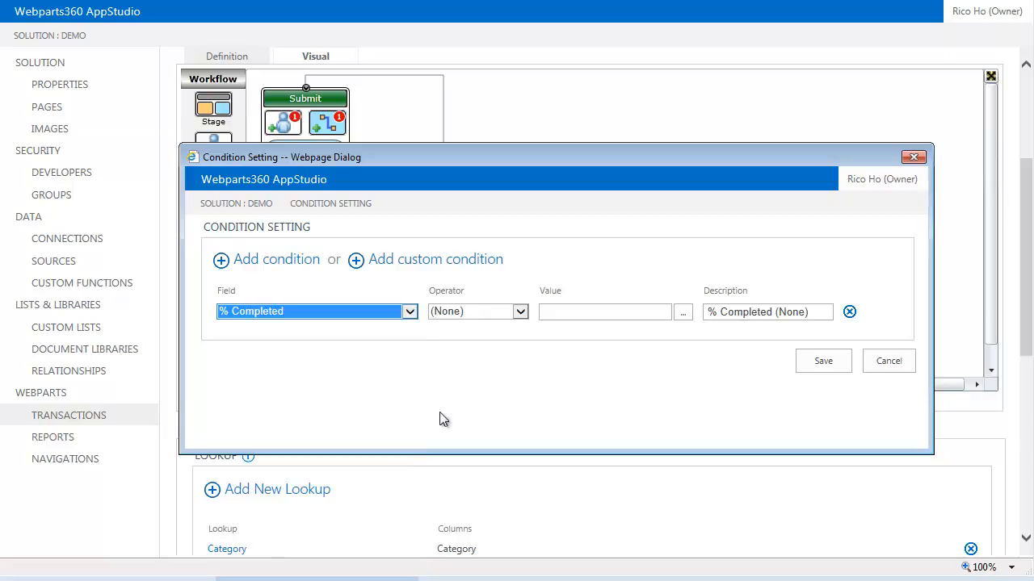
click(519, 312)
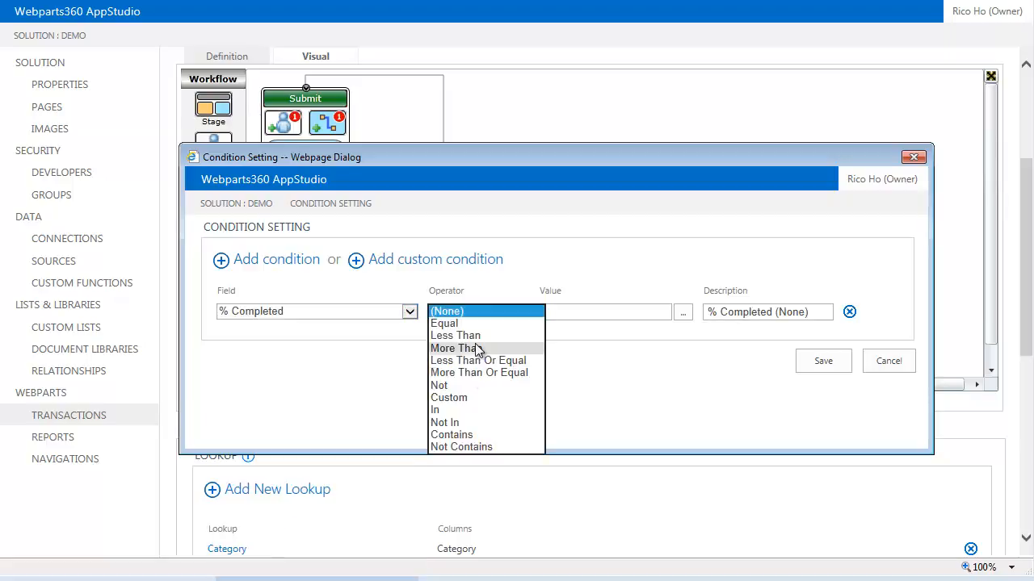
click(473, 324)
click(580, 312)
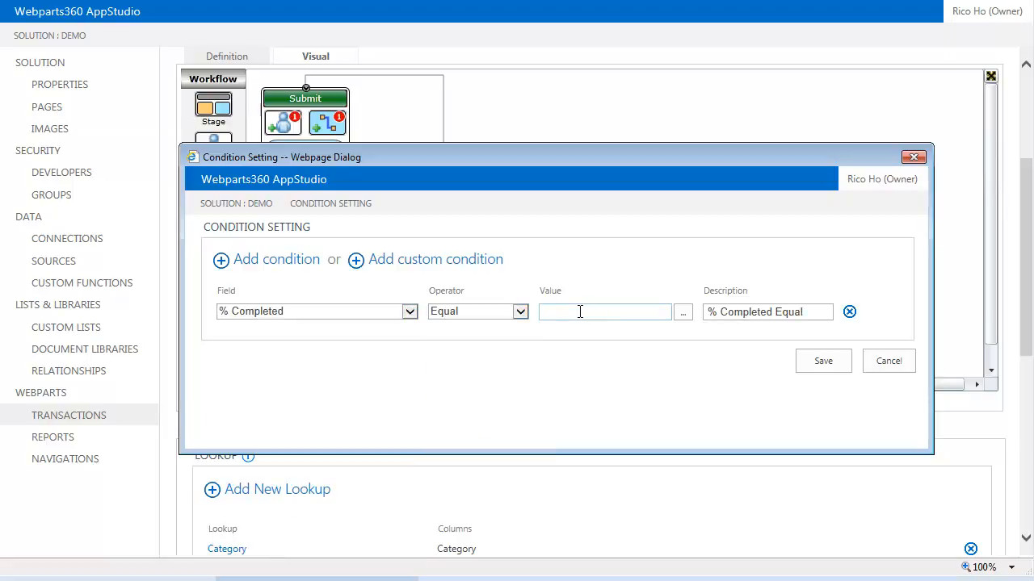
click(803, 312)
drag(768, 312, 796, 314)
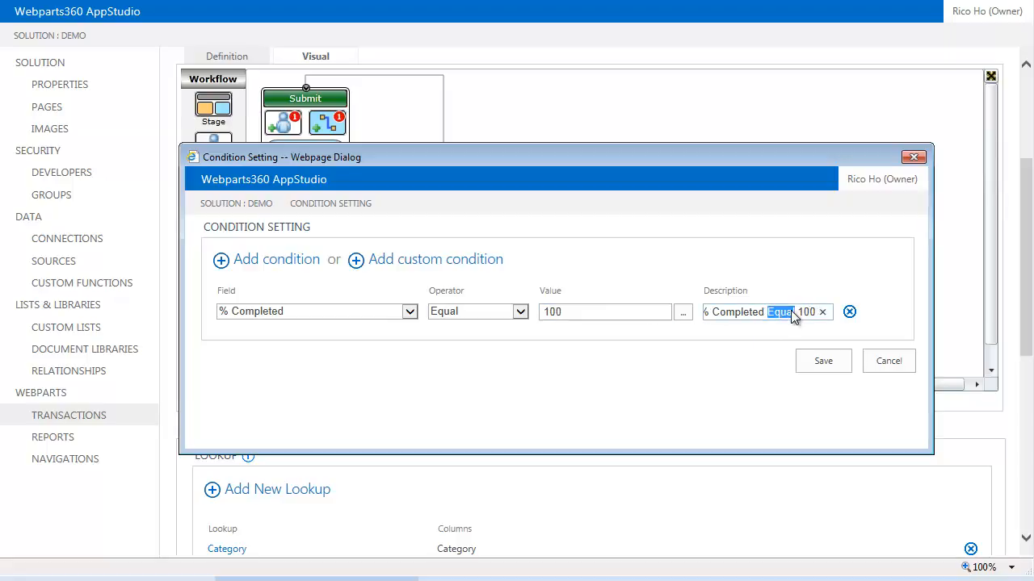
text(=)
click(833, 364)
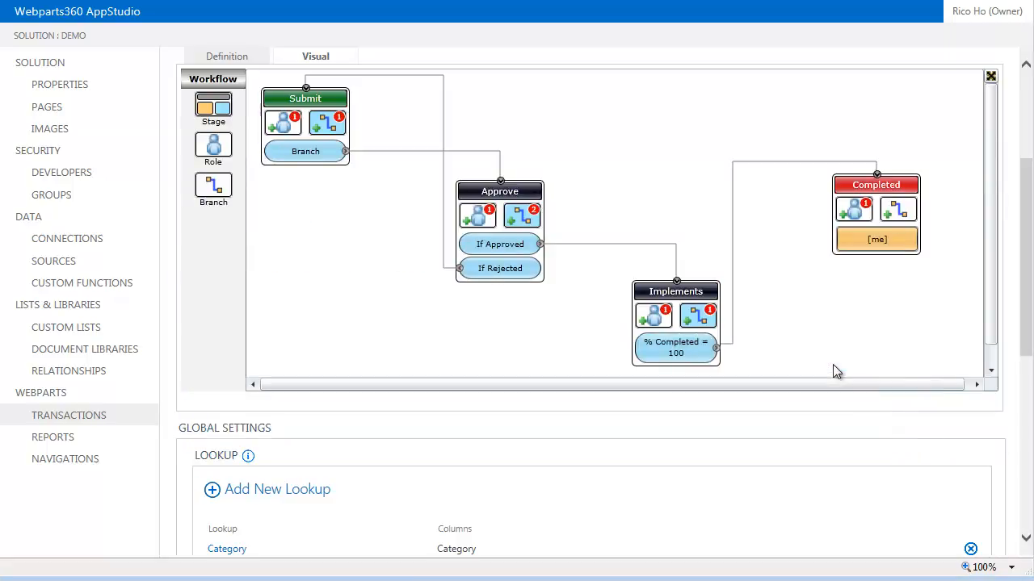
Step: Open the new form of the Submit stage's [me] role for editing and rename it New Project
scroll(842, 362, up, 3)
scroll(843, 363, down, 2)
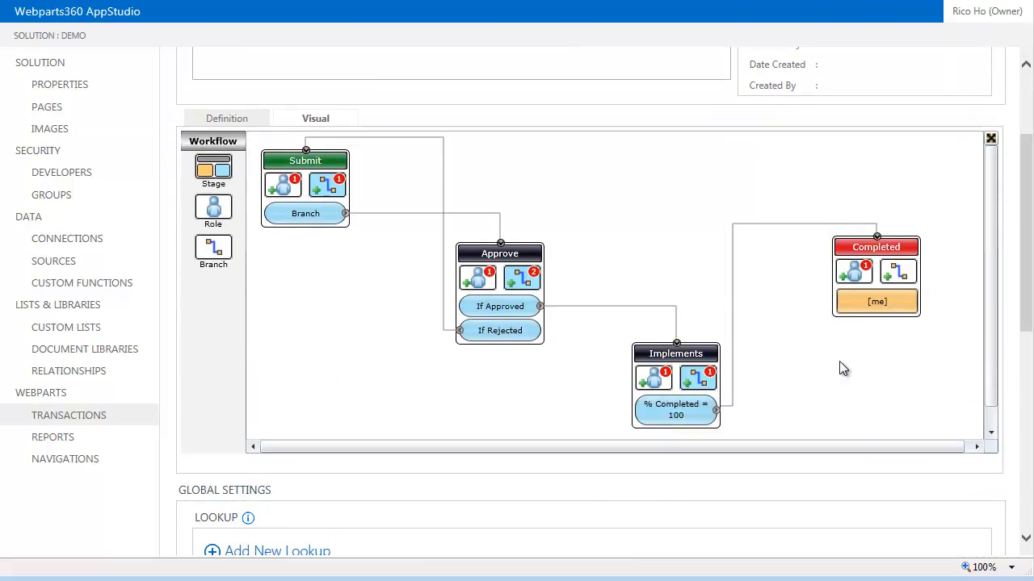
click(289, 188)
mouse_move(325, 212)
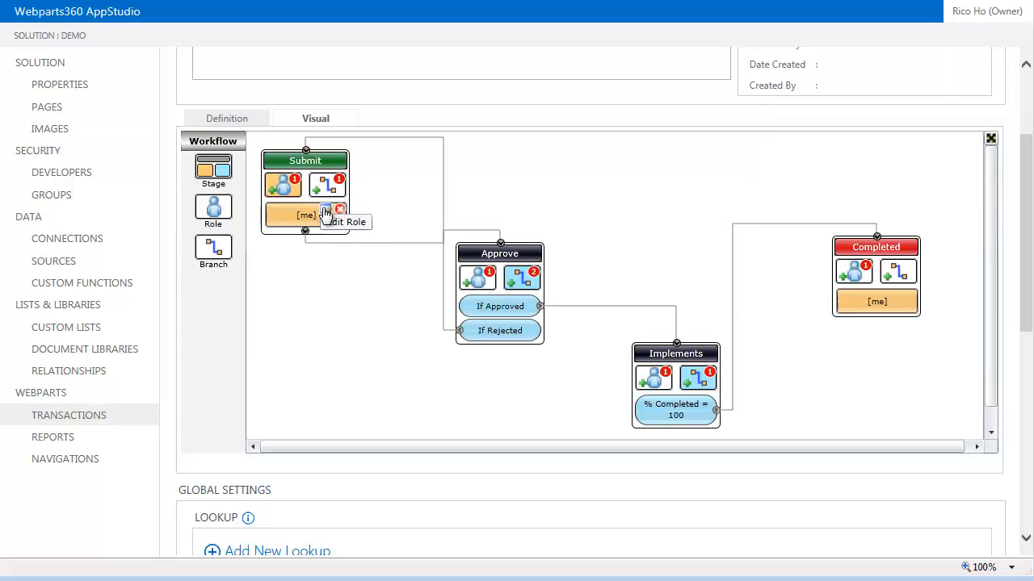
click(325, 211)
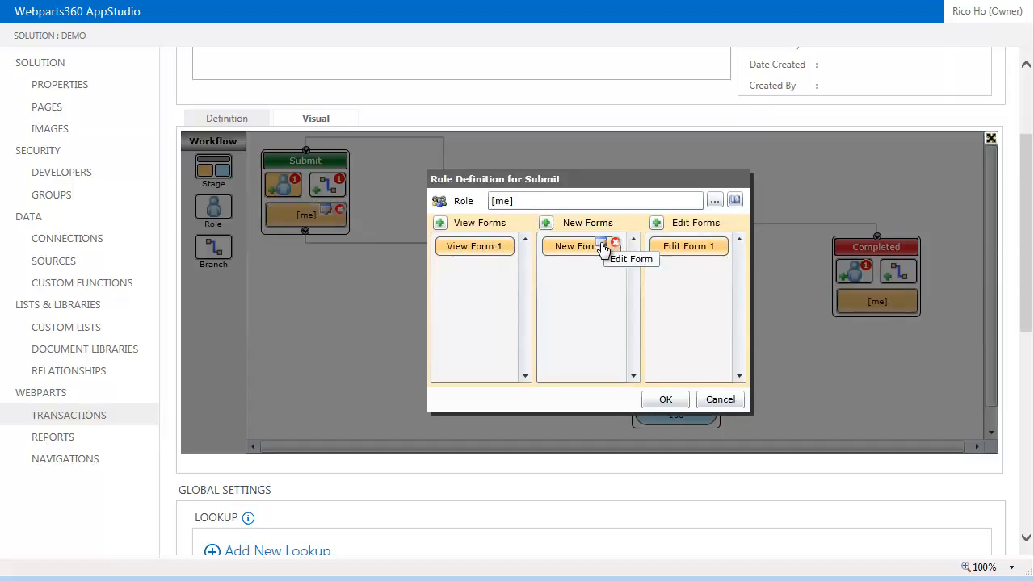
click(602, 244)
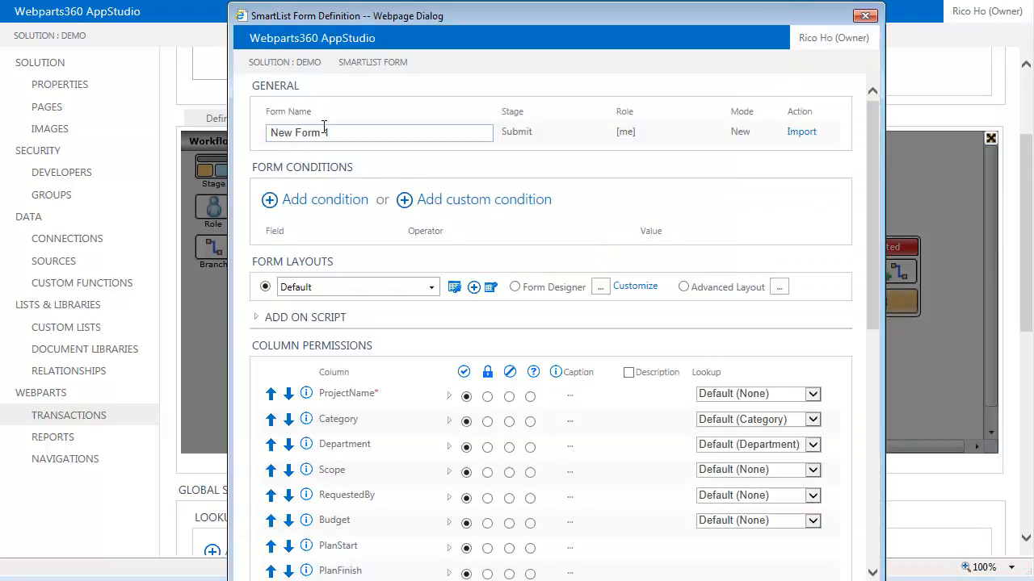
drag(295, 132, 421, 129)
text(Project)
Step: Set the caption of the ProjectName column to Project Name
scroll(773, 194, down, 1)
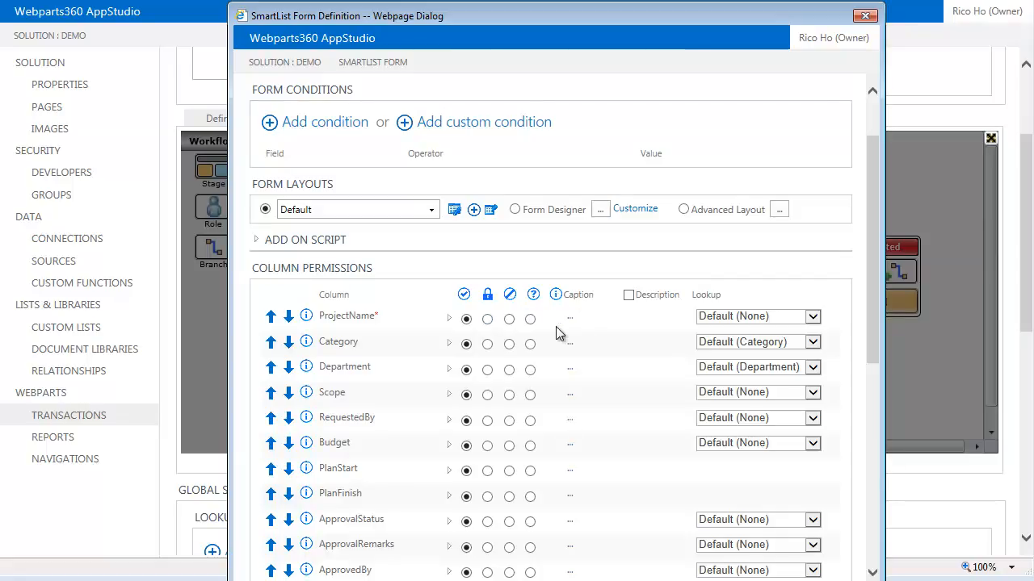
click(572, 321)
text(P)
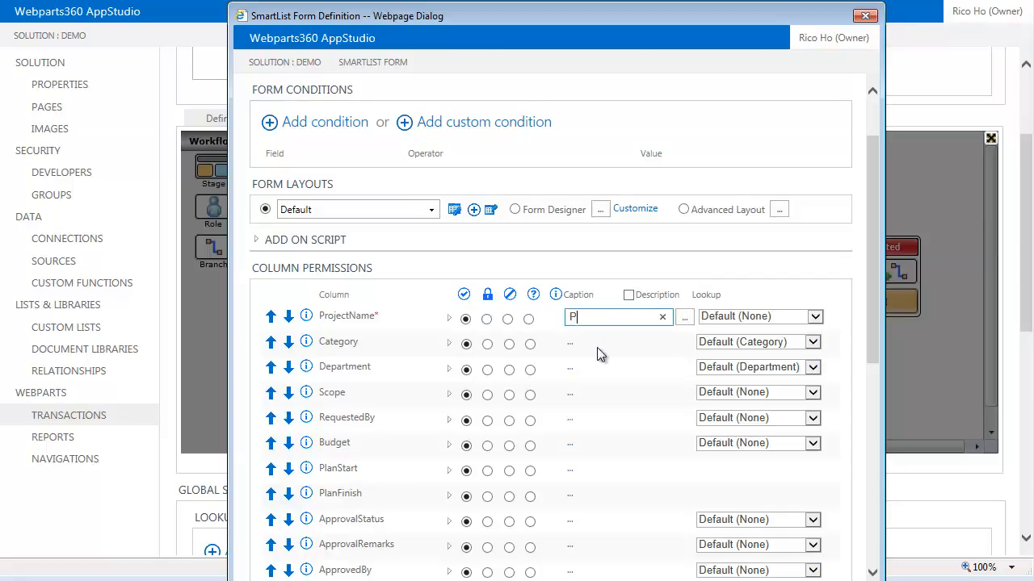
text(roject Name)
key(Return)
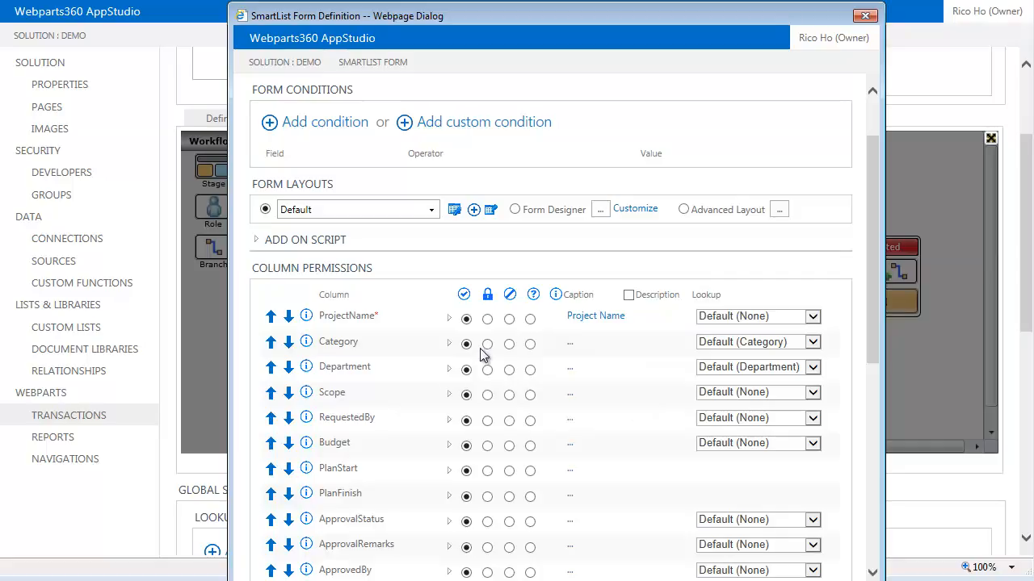
Step: Make the Category and Department columns required in the form
click(449, 343)
click(728, 386)
click(444, 414)
click(728, 454)
Step: Give the RequestedBy column the direct default value [me] and make it read-only
scroll(574, 505, down, 1)
scroll(575, 504, down, 3)
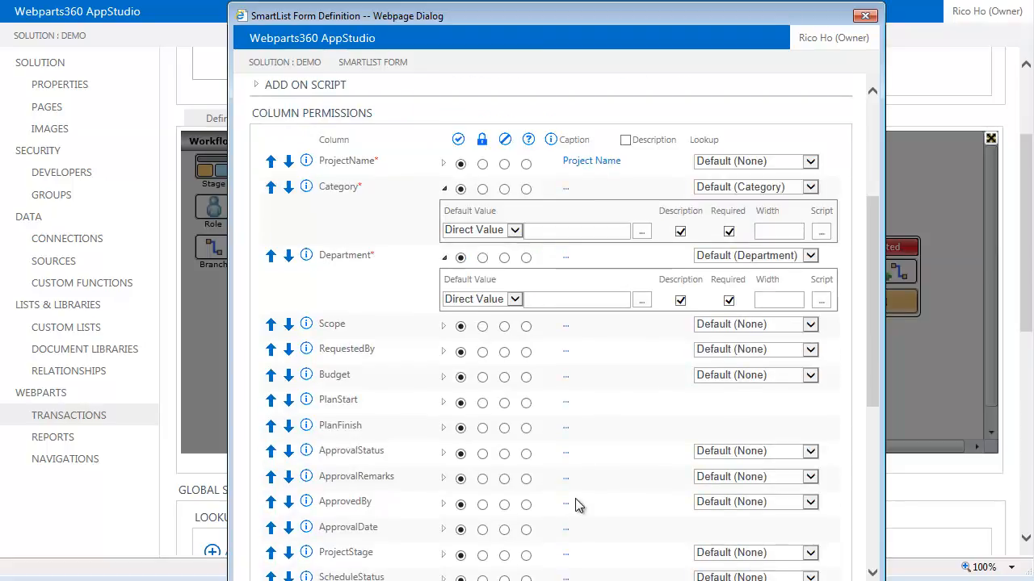
click(443, 352)
click(540, 392)
text([me)
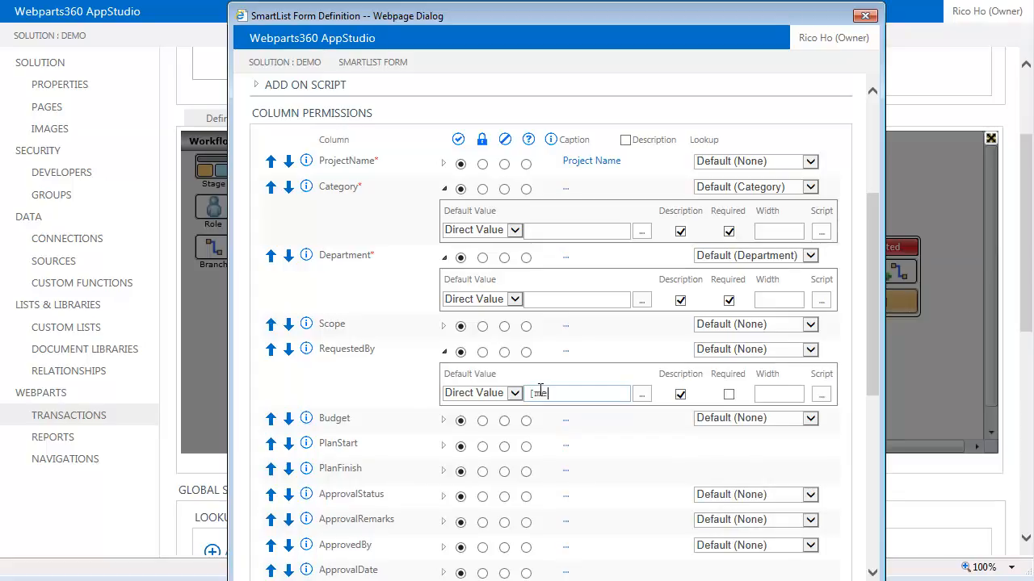
click(482, 353)
Step: Hide the Budget, PlanStart, PlanFinish, ApprovalStatus and ApprovalRemarks columns in the form
click(504, 421)
click(504, 447)
scroll(577, 483, down, 3)
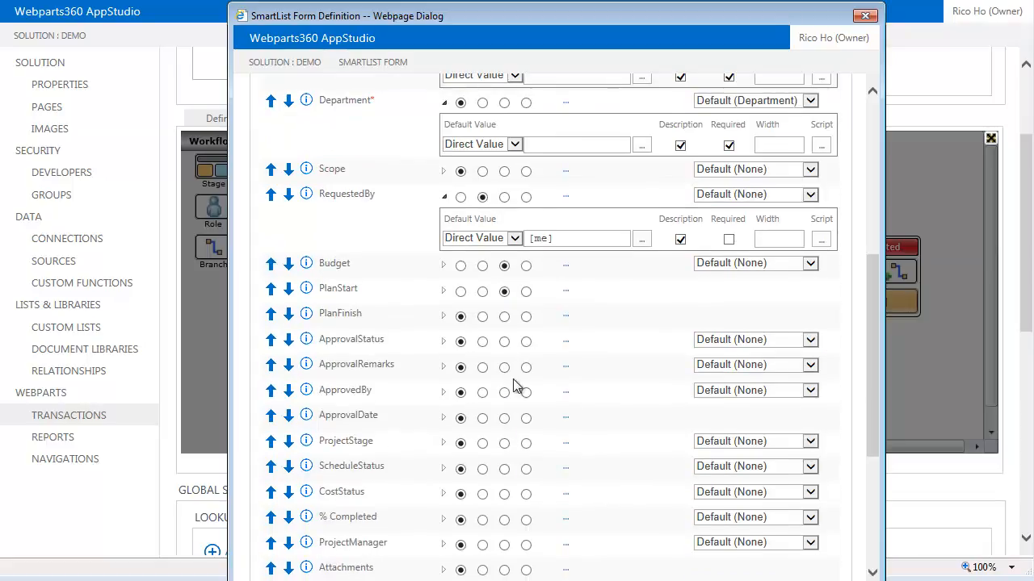
click(504, 317)
click(504, 342)
click(504, 367)
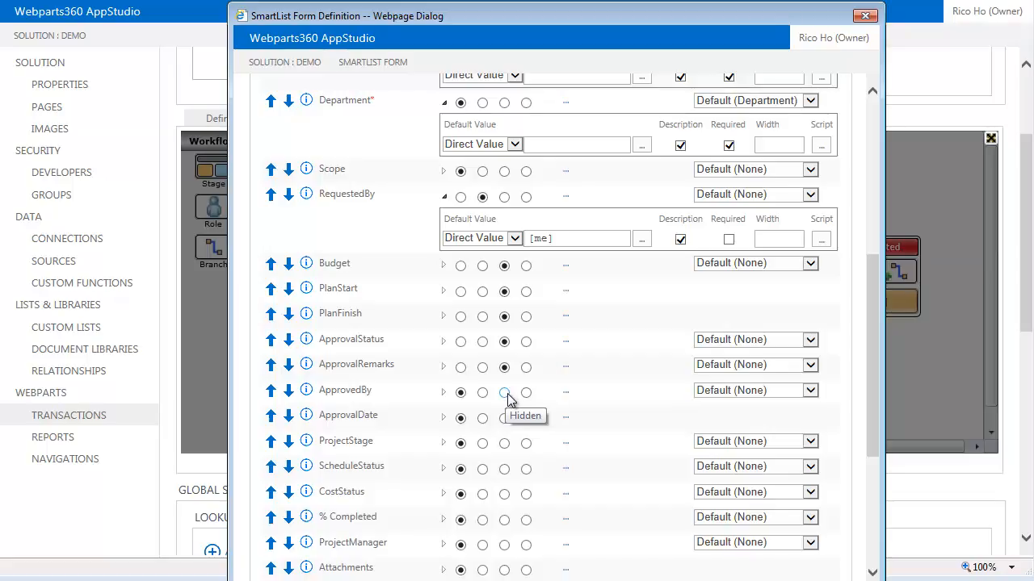
Step: Make the ApprovedBy column read-only and set its caption to Sponsor
click(482, 393)
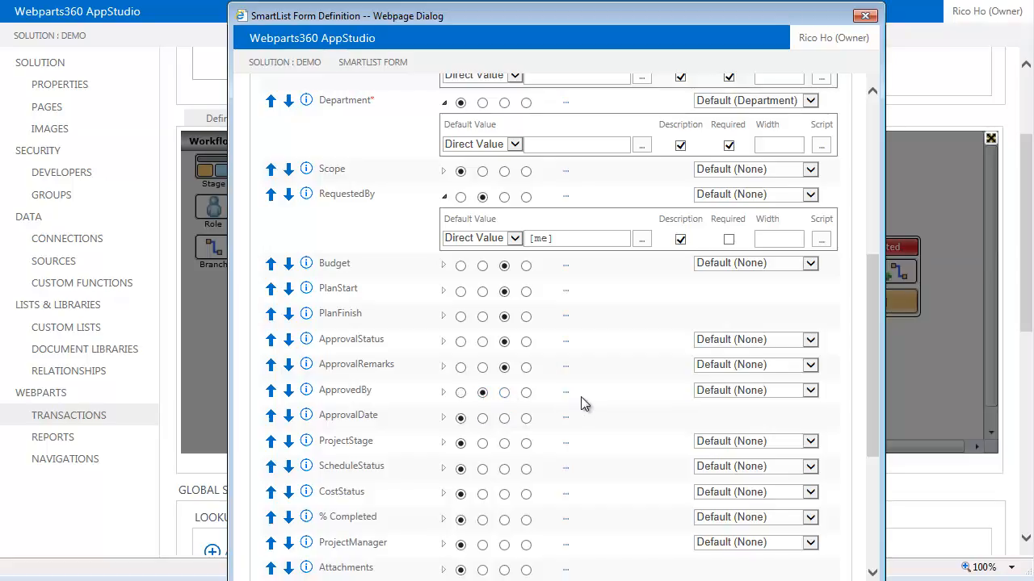
text(Approv)
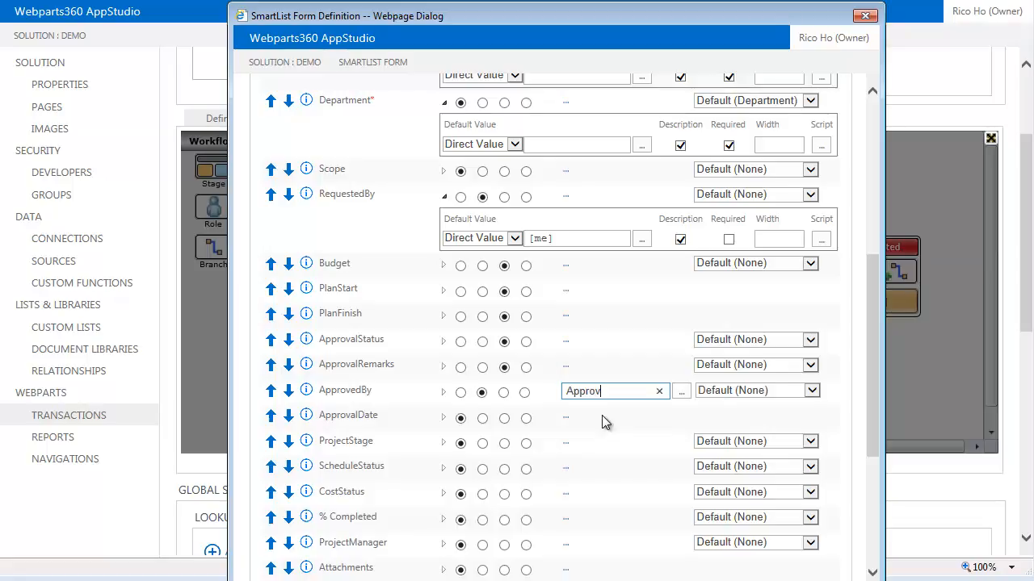
text(e)
key(BackSpace)
key(BackSpace)
key(BackSpace)
key(BackSpace)
key(BackSpace)
key(BackSpace)
key(BackSpace)
text(Sponsor)
Step: Hide the ApprovalDate, ProjectStage, ScheduleStatus, CostStatus, % Completed, ProjectManager and Attachments columns in the New Project form
click(504, 418)
click(504, 444)
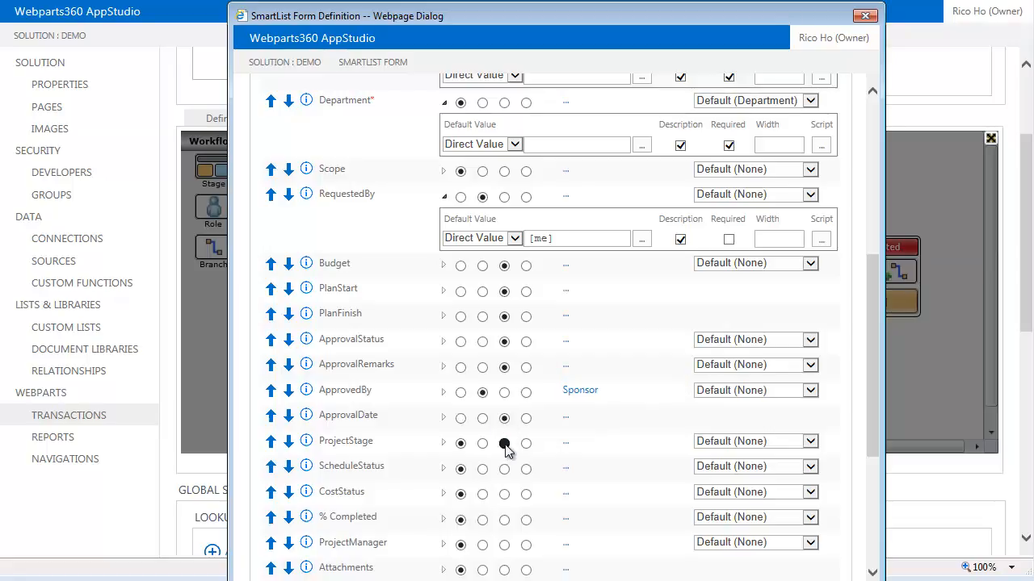
click(503, 494)
scroll(532, 509, down, 2)
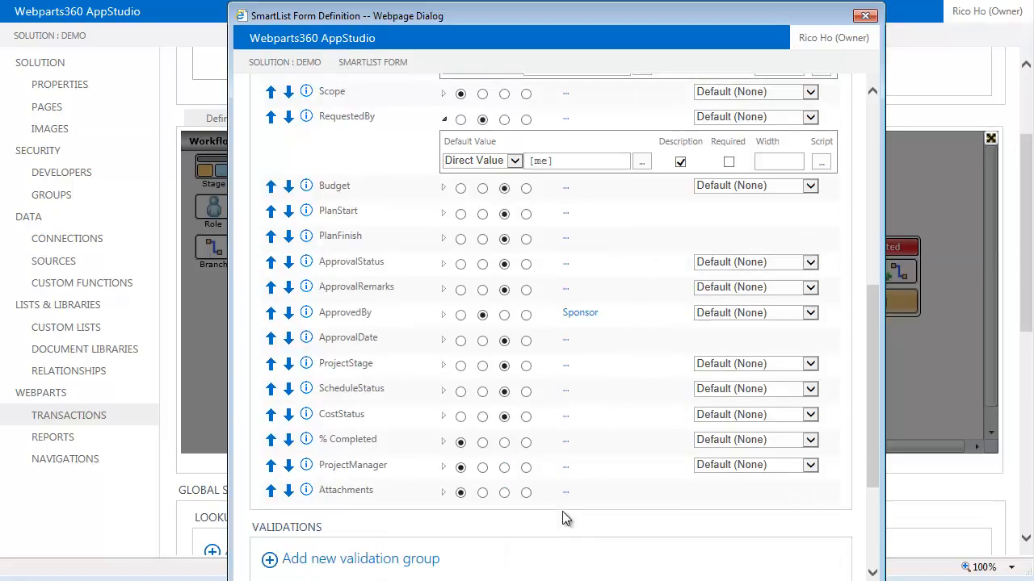
click(503, 444)
click(504, 467)
click(505, 492)
Step: Enable the Budget, PlanStart and PlanFinish columns for entry in the New Project form
scroll(658, 505, up, 12)
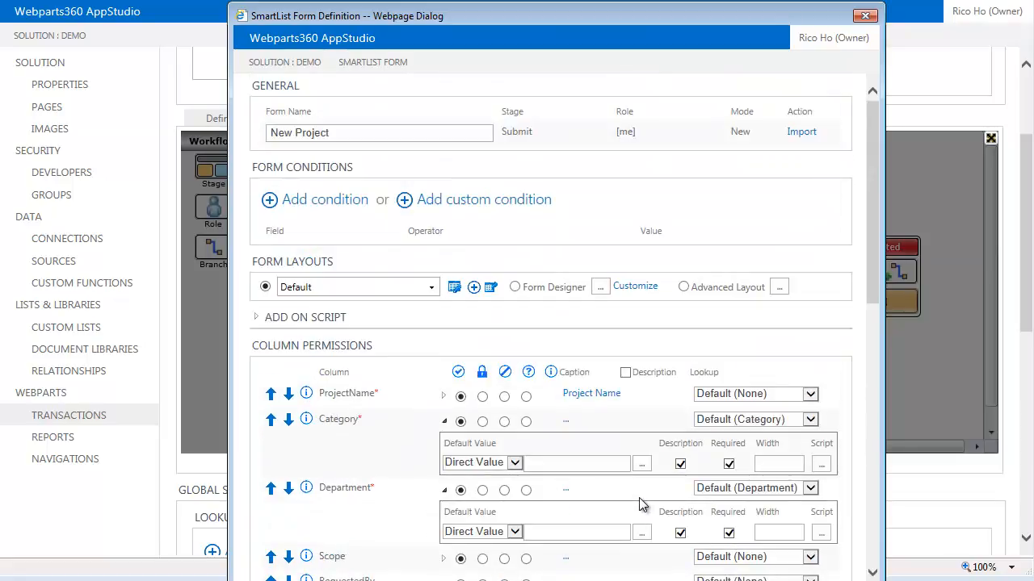
scroll(638, 498, down, 8)
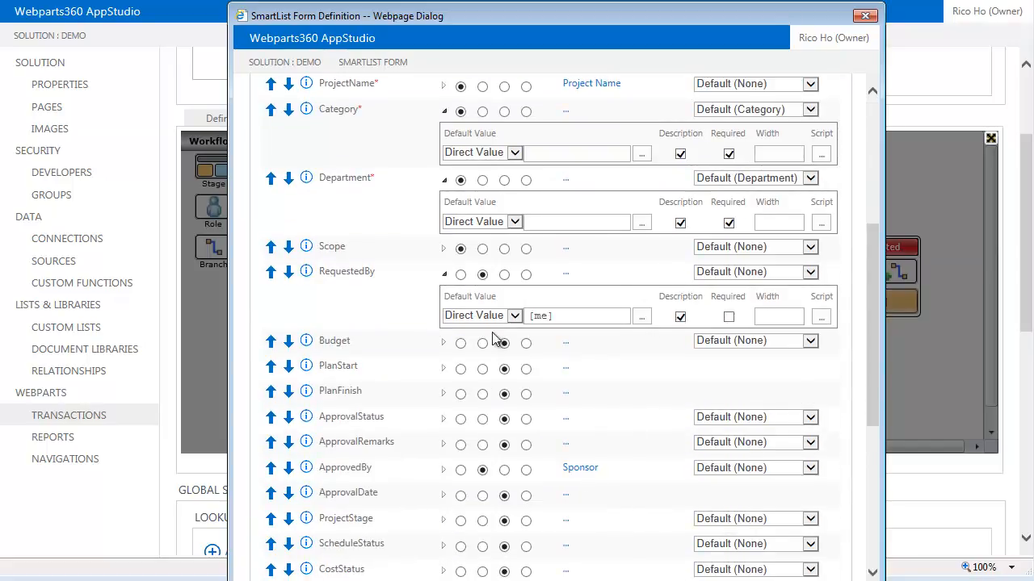
click(460, 344)
click(460, 369)
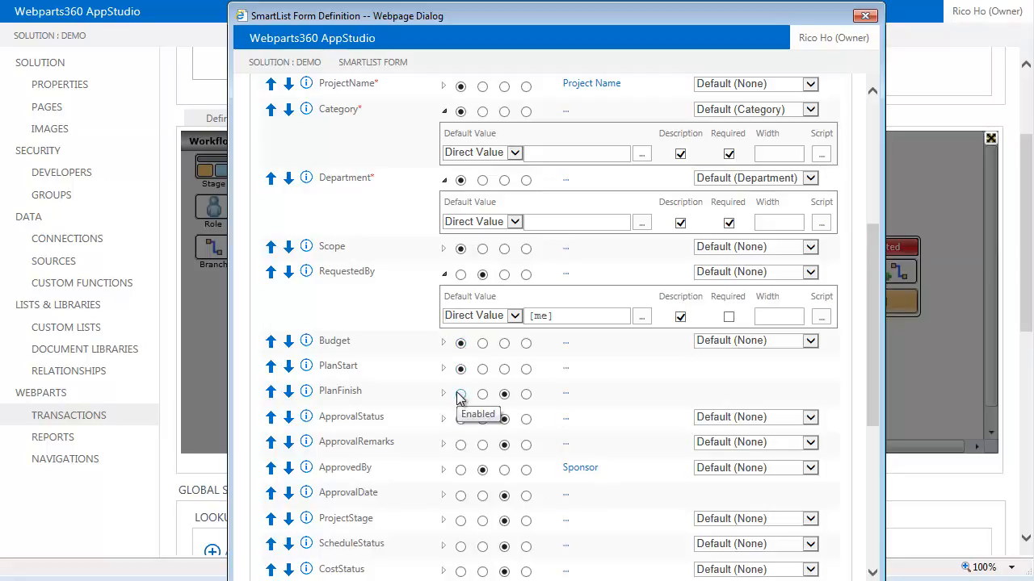
click(459, 394)
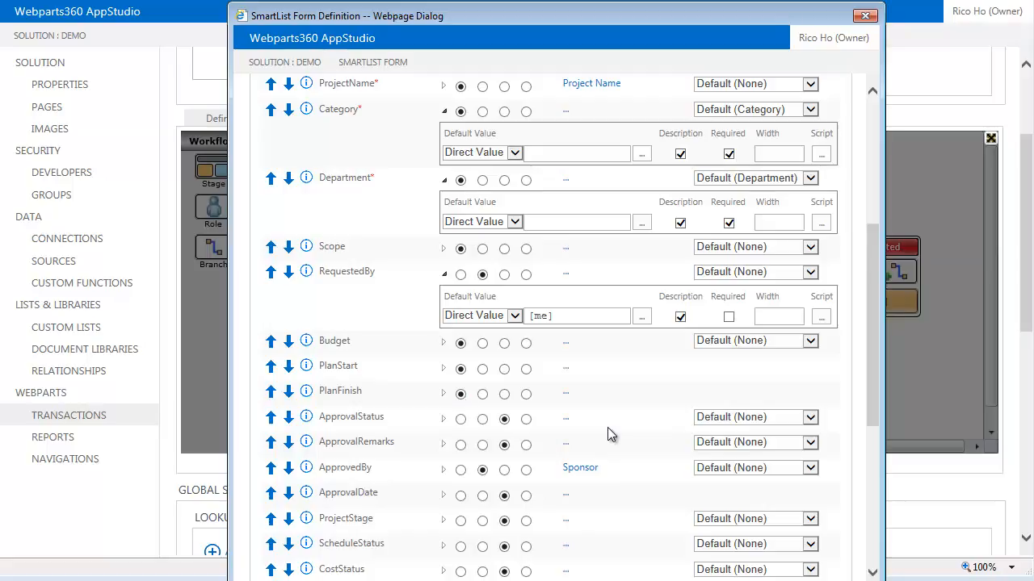
Step: Apply the Felt - Left Right layout template to the New Project form
scroll(615, 424, down, 4)
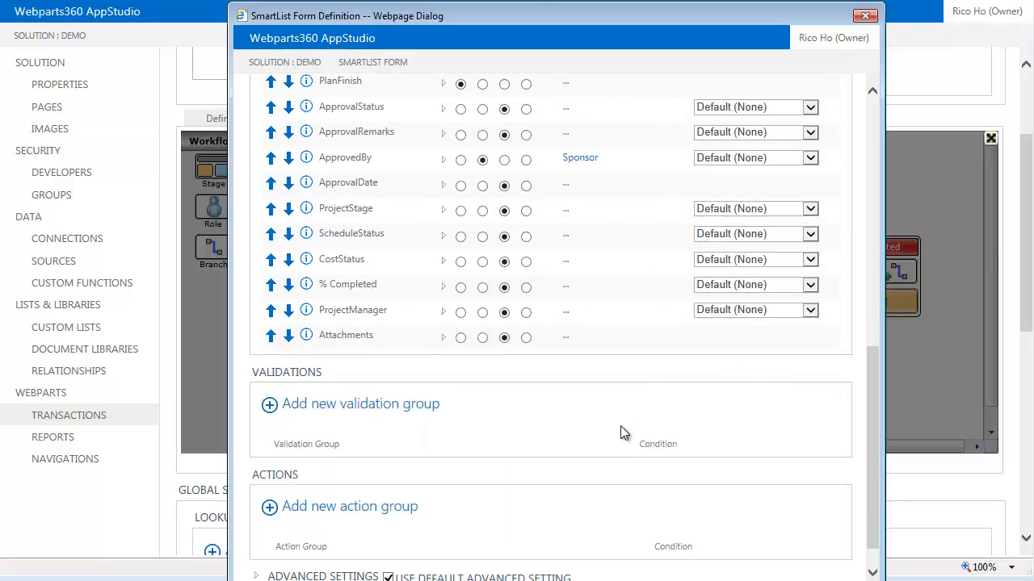
scroll(620, 427, up, 6)
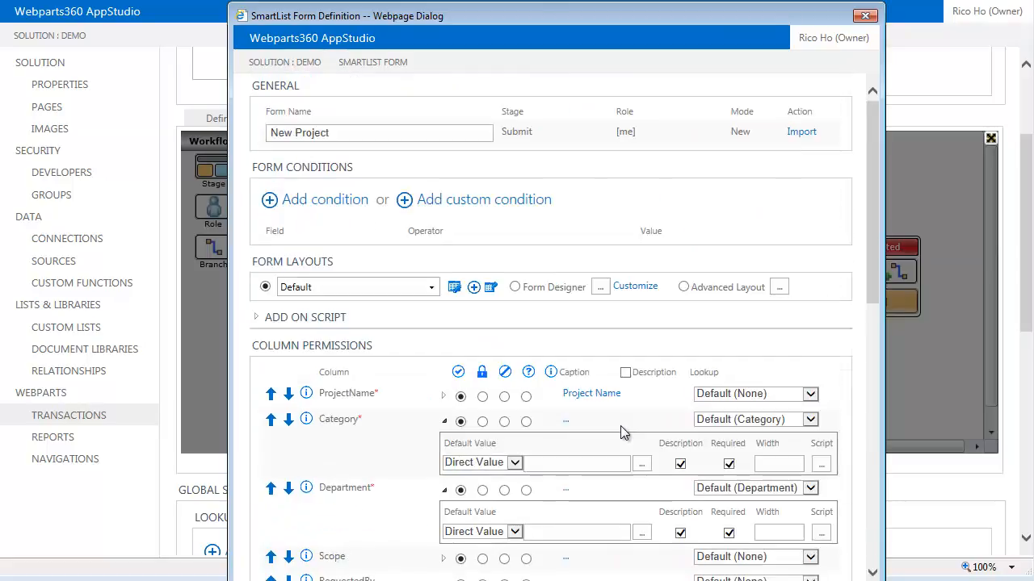
click(429, 289)
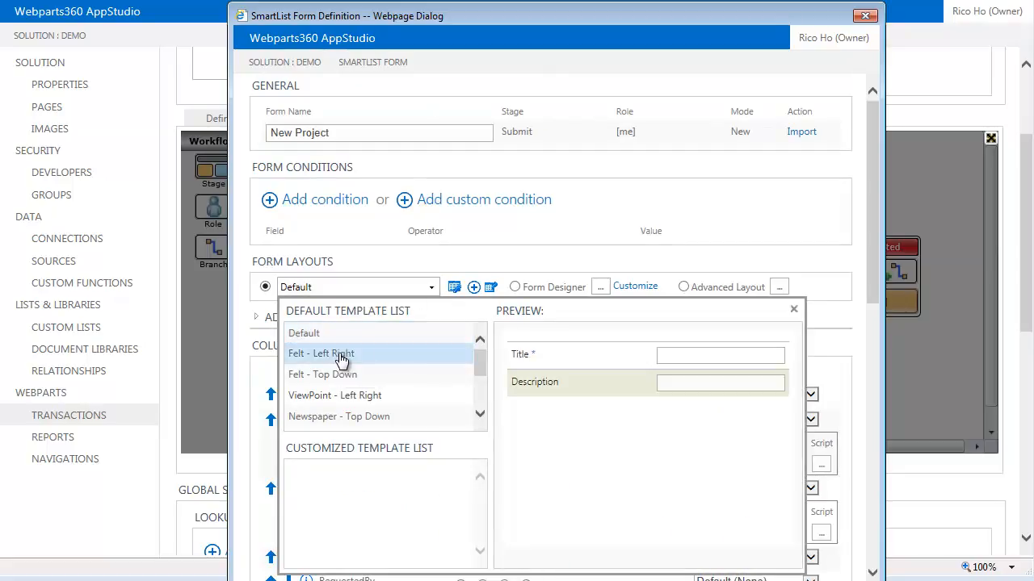
click(340, 357)
Step: Save the New Project form and confirm the role definition of the Submit stage
scroll(492, 363, down, 10)
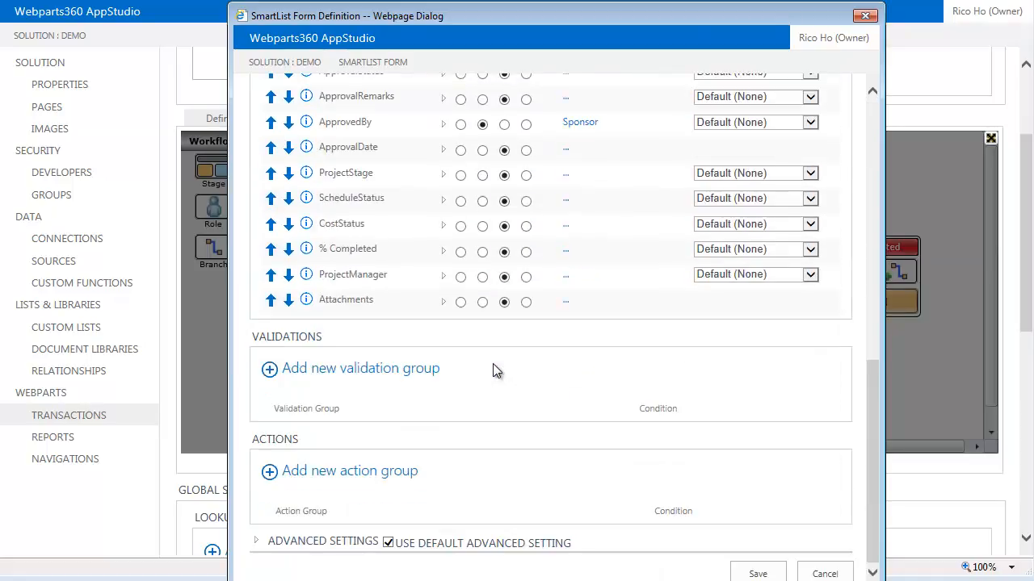
scroll(492, 372, up, 15)
scroll(656, 488, down, 1)
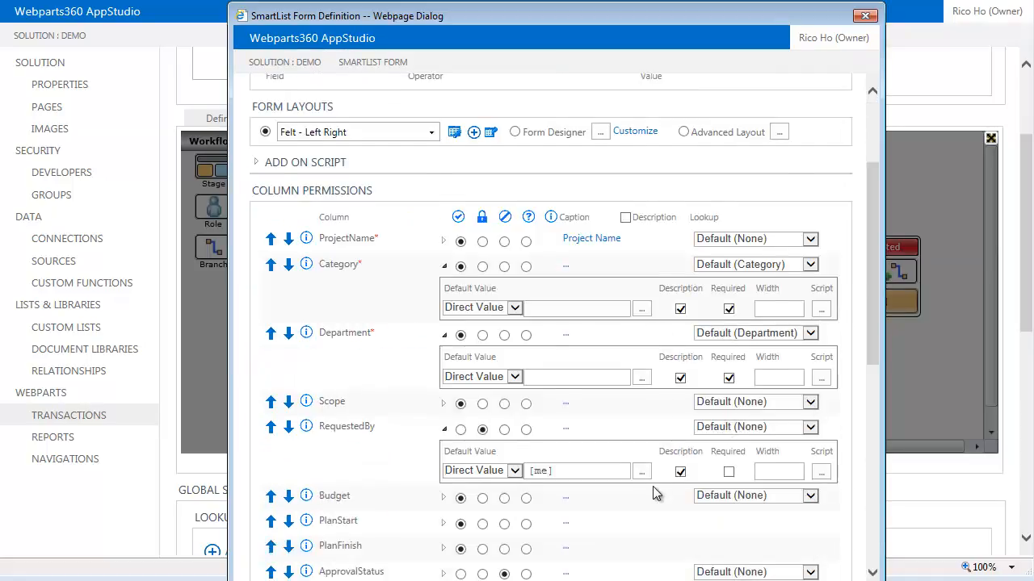
scroll(655, 489, down, 10)
click(759, 573)
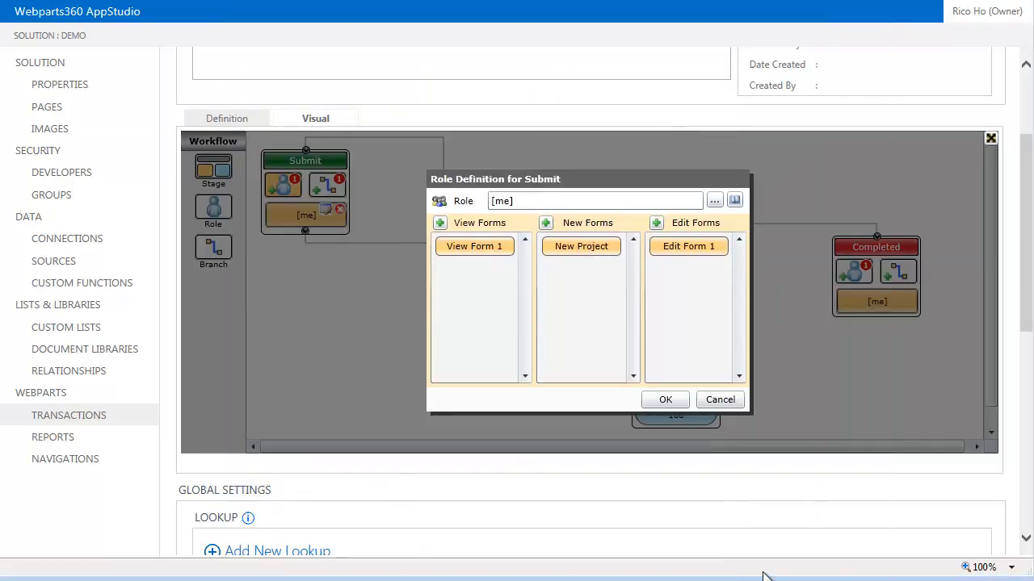
click(666, 397)
Step: Rename the edit form of the Approve stage's [me] role as Approval and apply the ViewPoint - Left Right layout
click(483, 279)
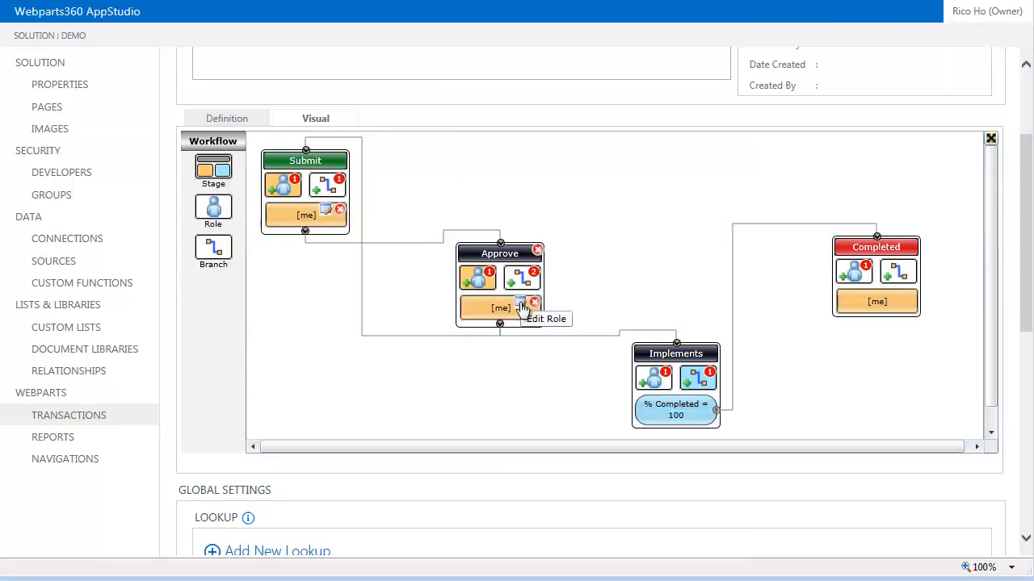
click(522, 308)
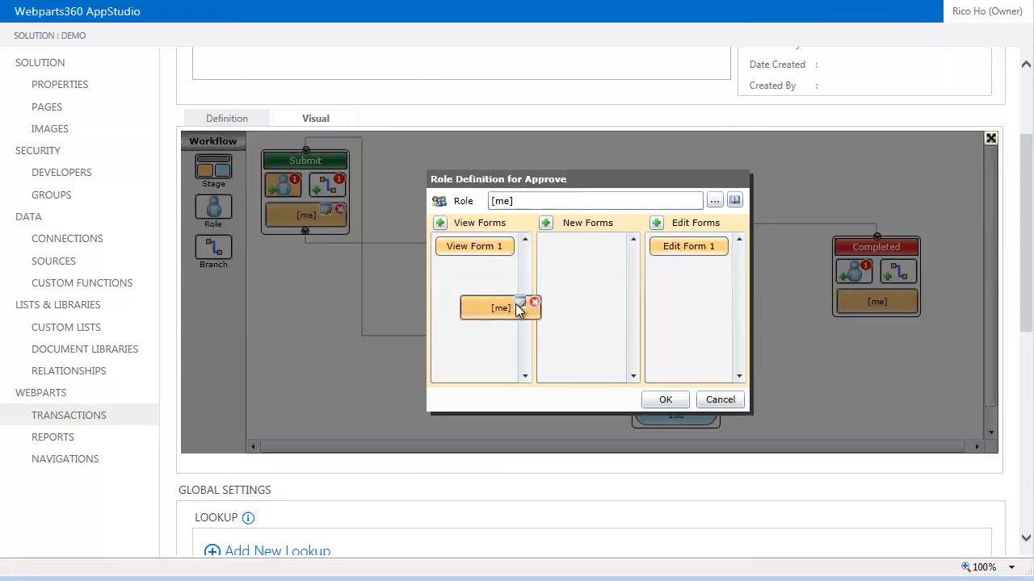
click(712, 250)
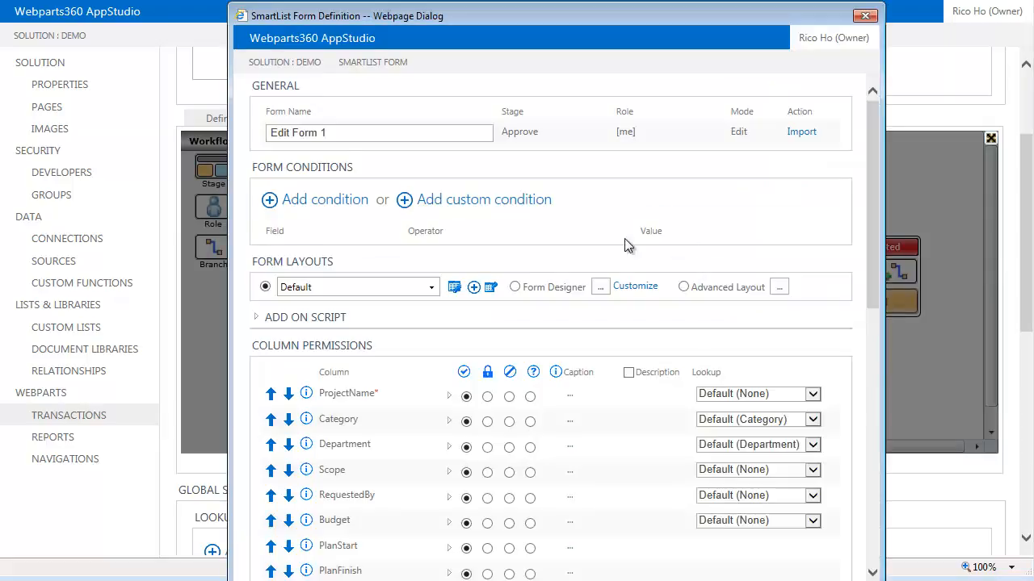
text(Approval)
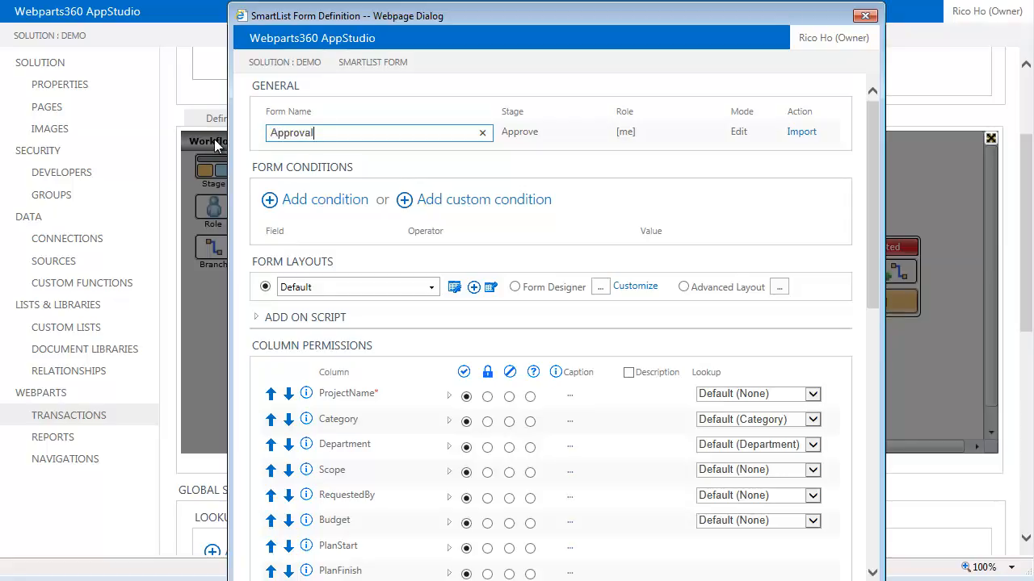
click(429, 292)
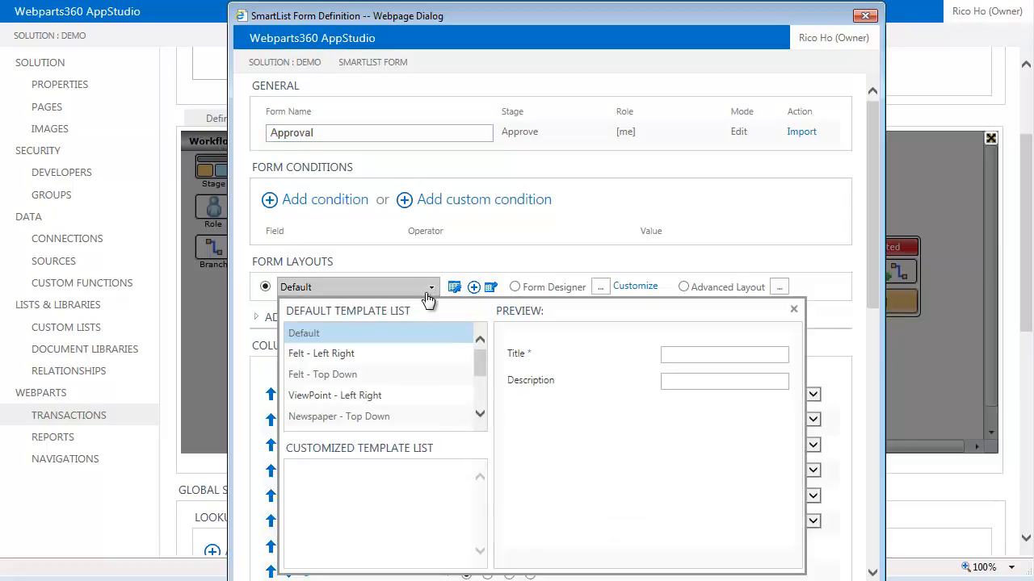
click(381, 395)
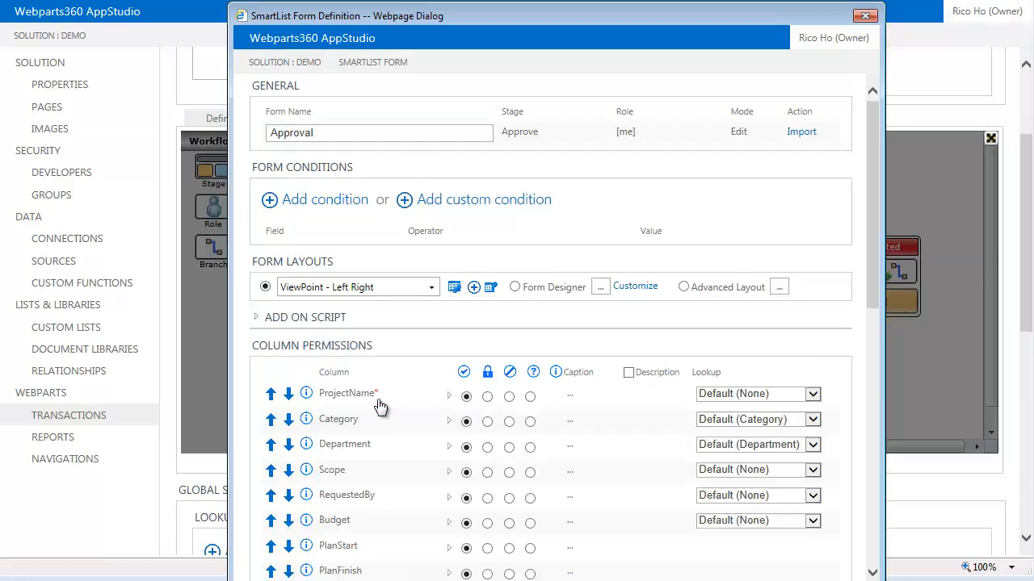
Step: Set the caption of the ProjectName column to Project Name in the Approval form
scroll(710, 452, down, 3)
click(486, 164)
click(570, 166)
click(570, 395)
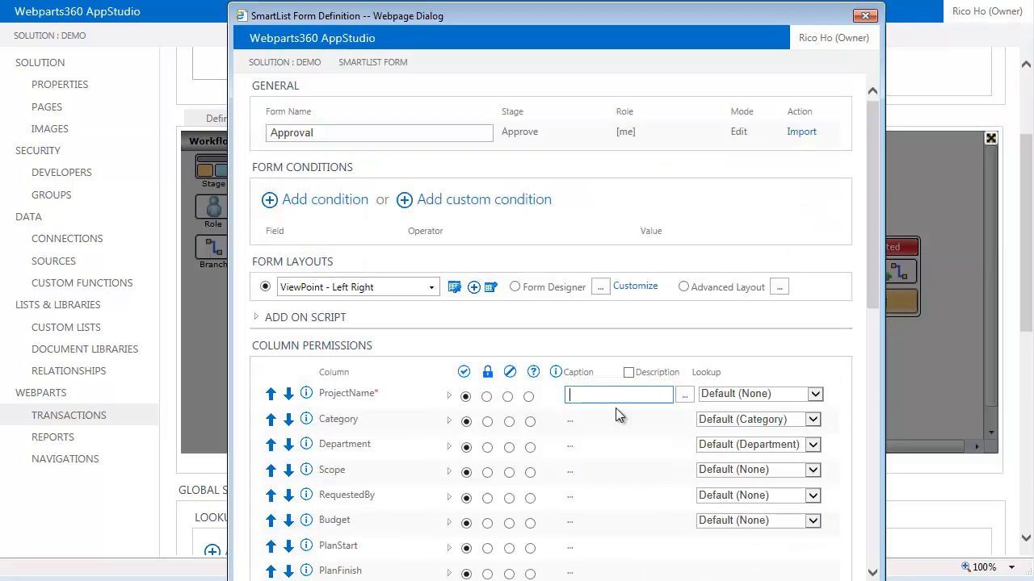
text(Project Name)
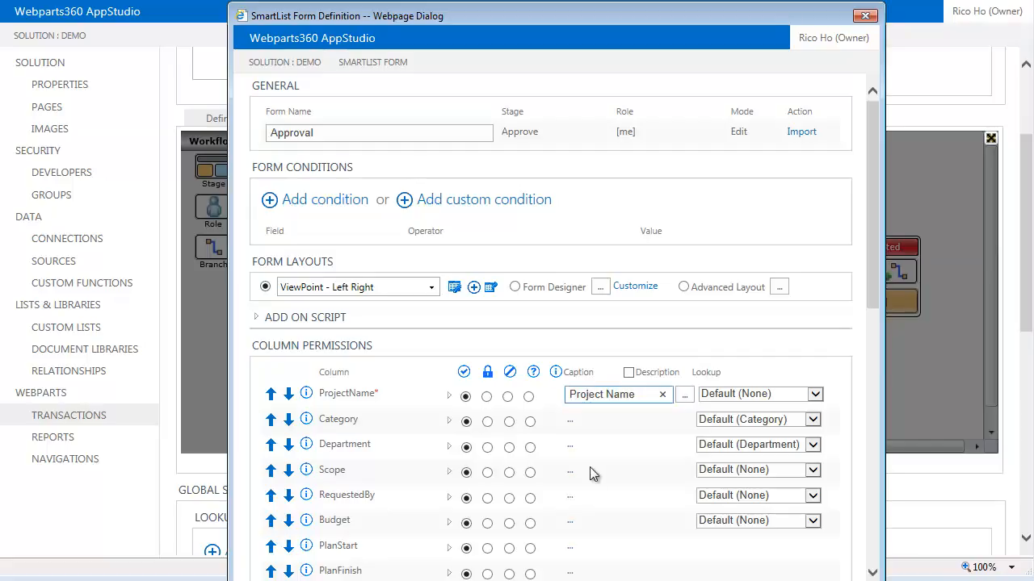
Step: Make the ProjectName, Category, Department, Scope and RequestedBy columns read-only, leaving Budget enabled
scroll(593, 470, down, 2)
click(487, 242)
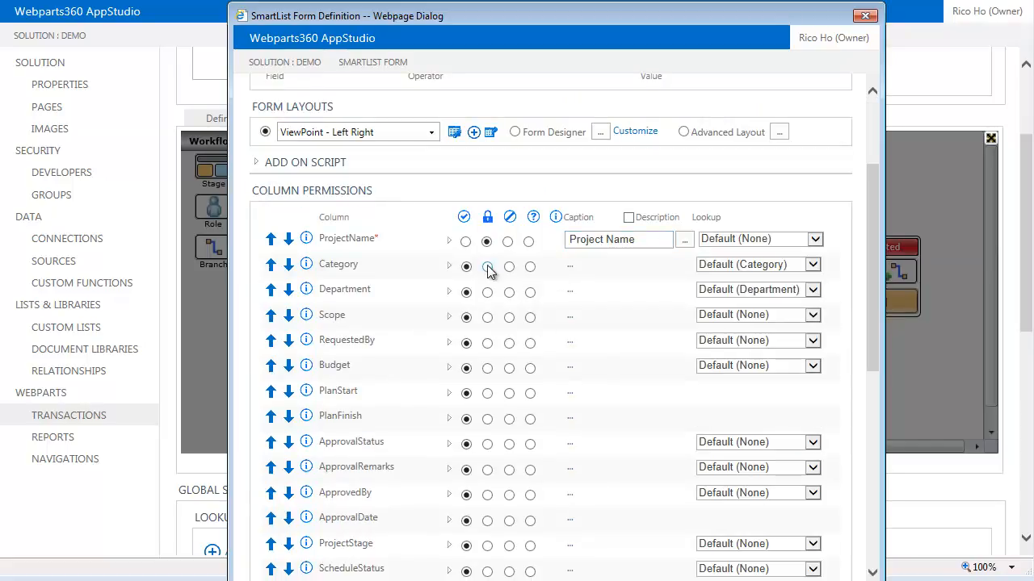
click(487, 267)
click(488, 292)
click(489, 317)
click(488, 344)
click(488, 369)
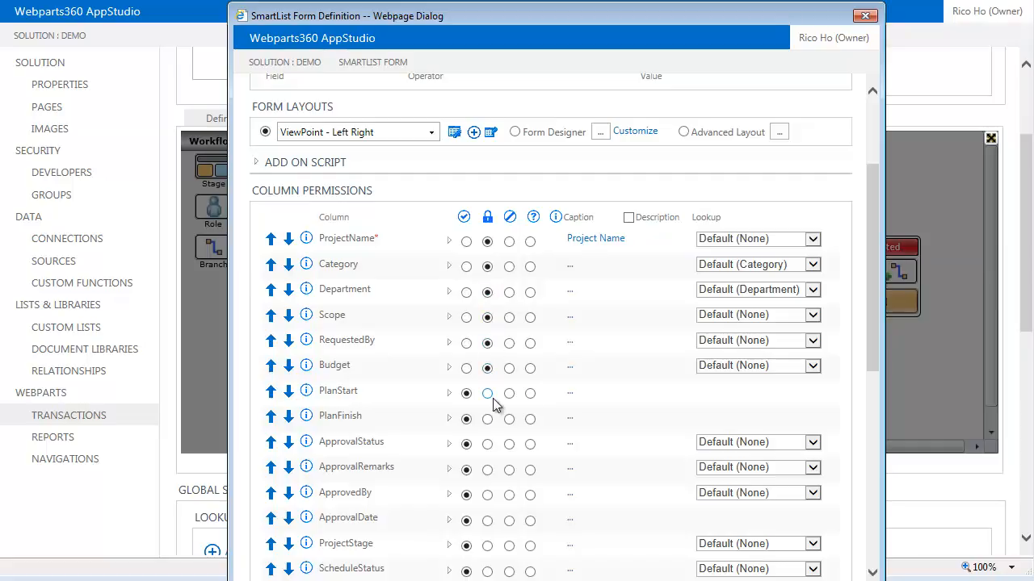
click(467, 369)
Step: Make the ApprovedBy and ApprovalDate columns read-only and give ApprovalDate the direct default value [today]
scroll(636, 383, down, 2)
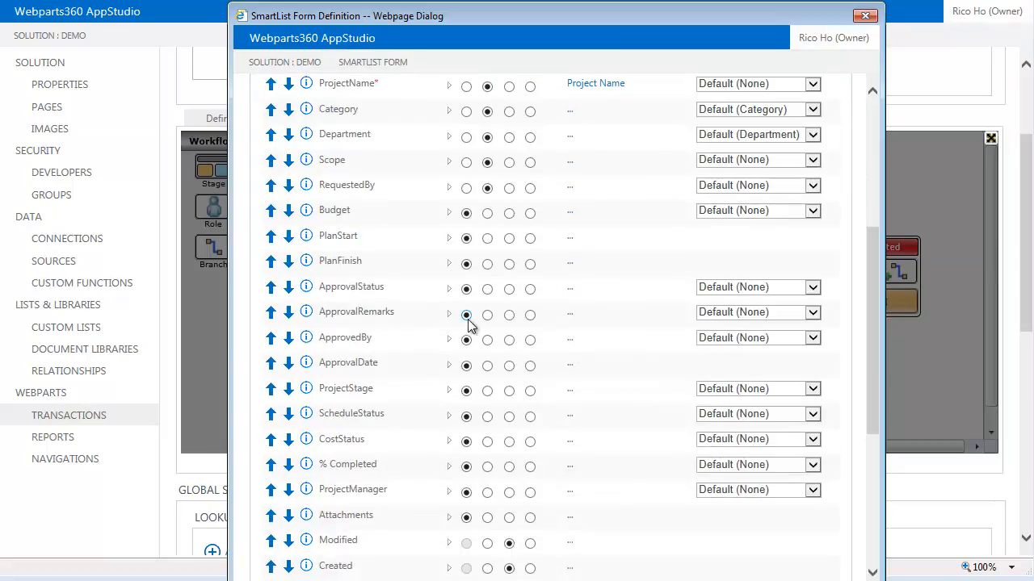
click(488, 340)
click(487, 366)
click(448, 365)
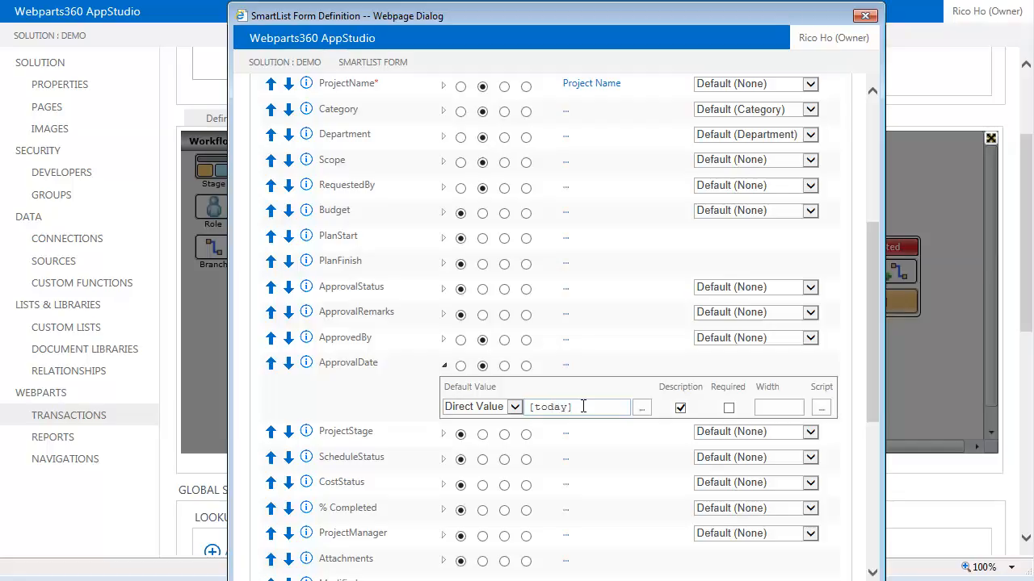
Step: Hide the ProjectStage, ScheduleStatus, CostStatus and % Completed columns in the Approval form
click(504, 435)
click(504, 485)
click(504, 511)
Step: Set the ProjectManager column's caption to Project Manager and hide the Attachments column
scroll(611, 549, down, 2)
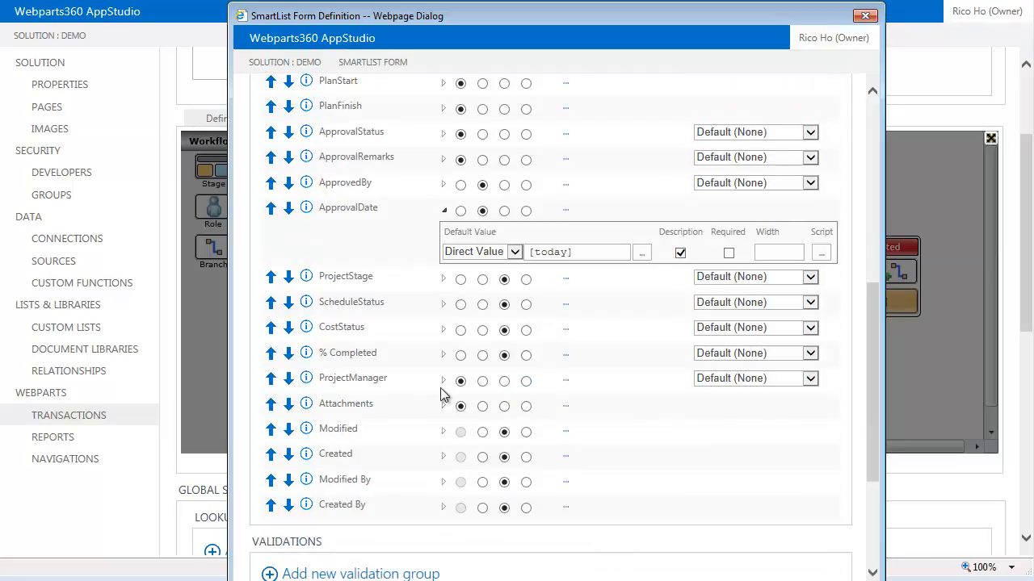
click(566, 381)
text(P)
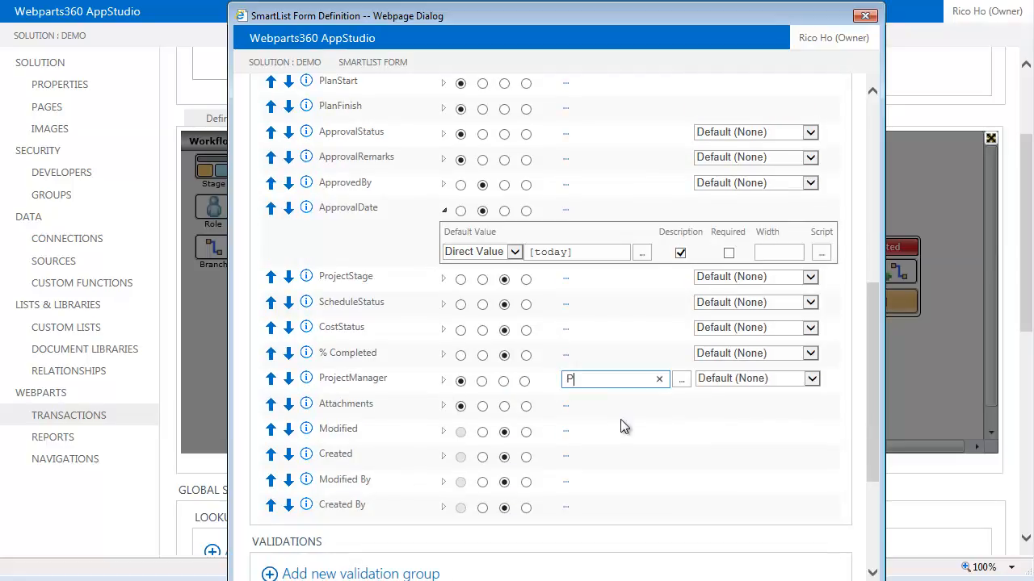
text(roject Manager)
click(504, 406)
Step: Move the ProjectManager column up the column order until it sits directly above ApprovedBy
click(271, 378)
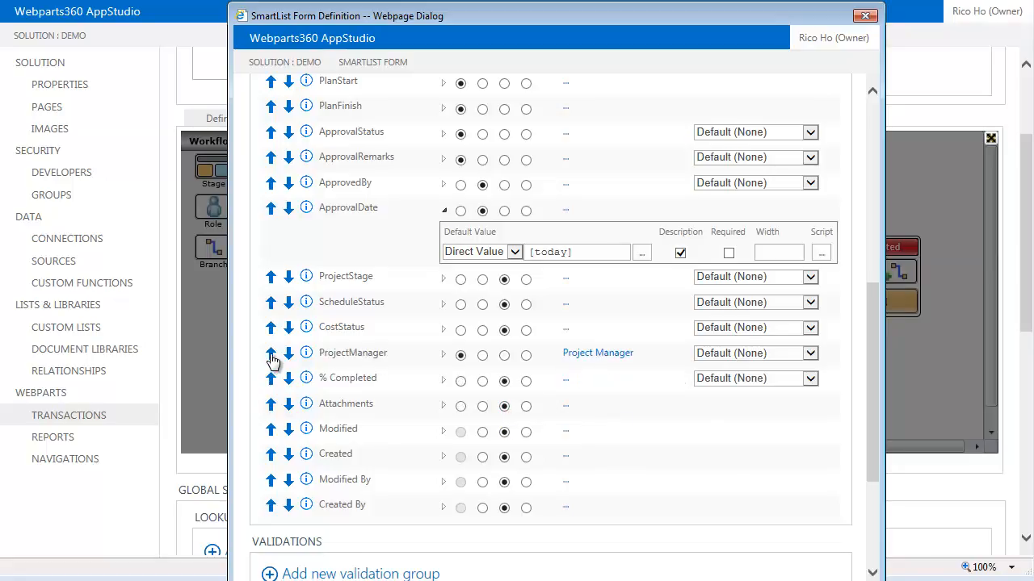
click(270, 353)
click(271, 327)
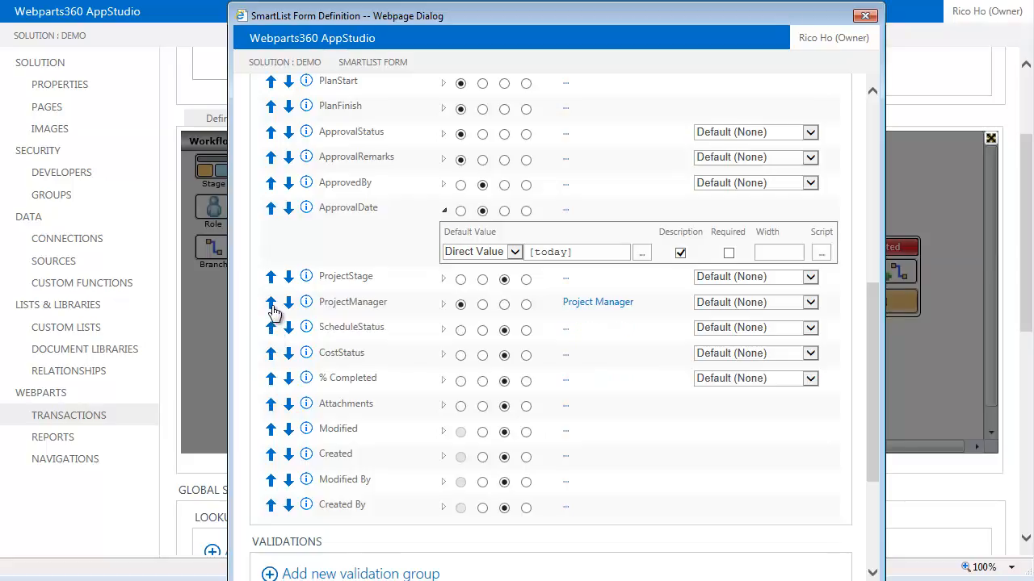
click(270, 302)
click(270, 276)
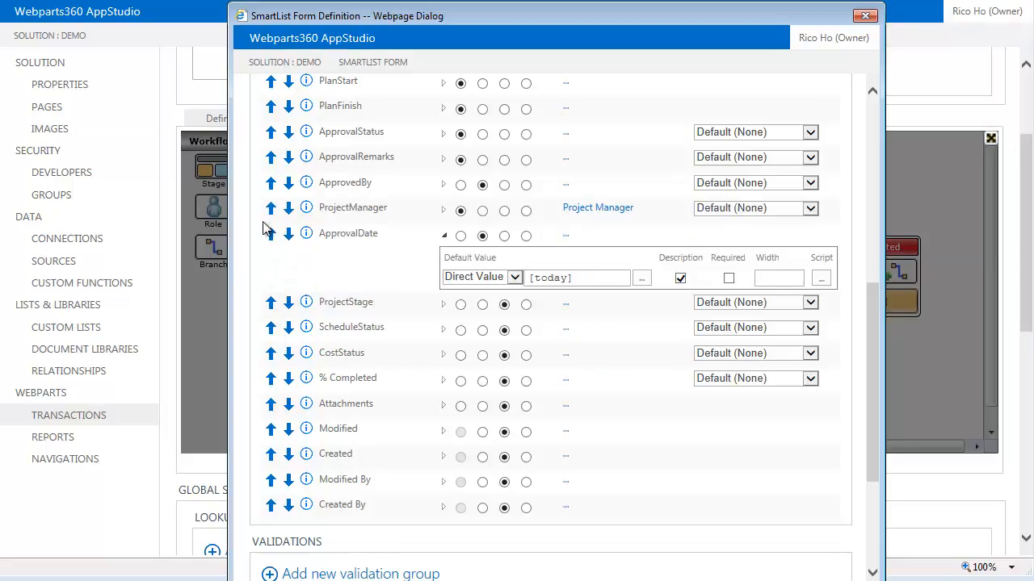
click(270, 209)
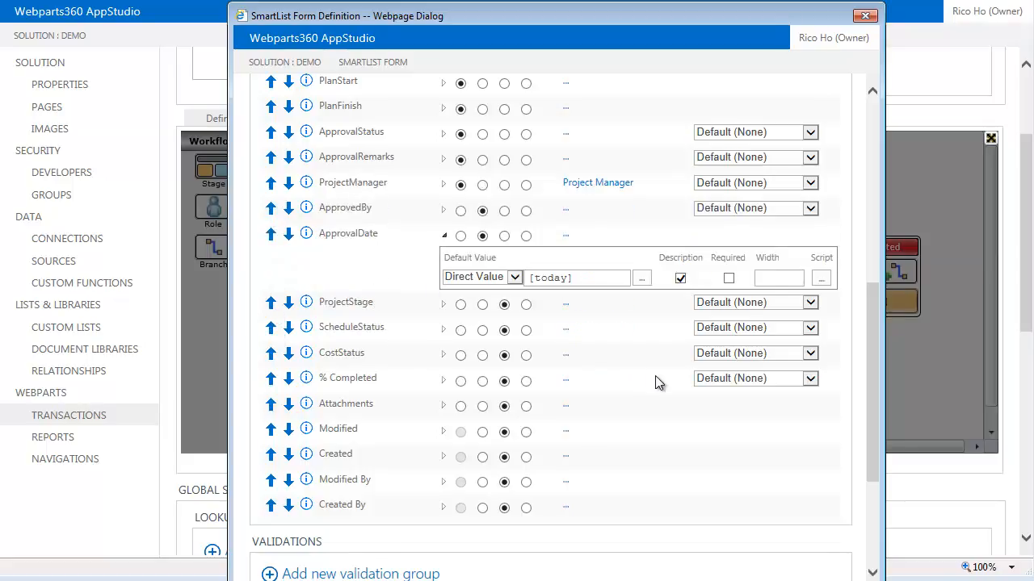
Step: Save the Approval form and confirm the role definition of the Approve stage
scroll(653, 377, up, 6)
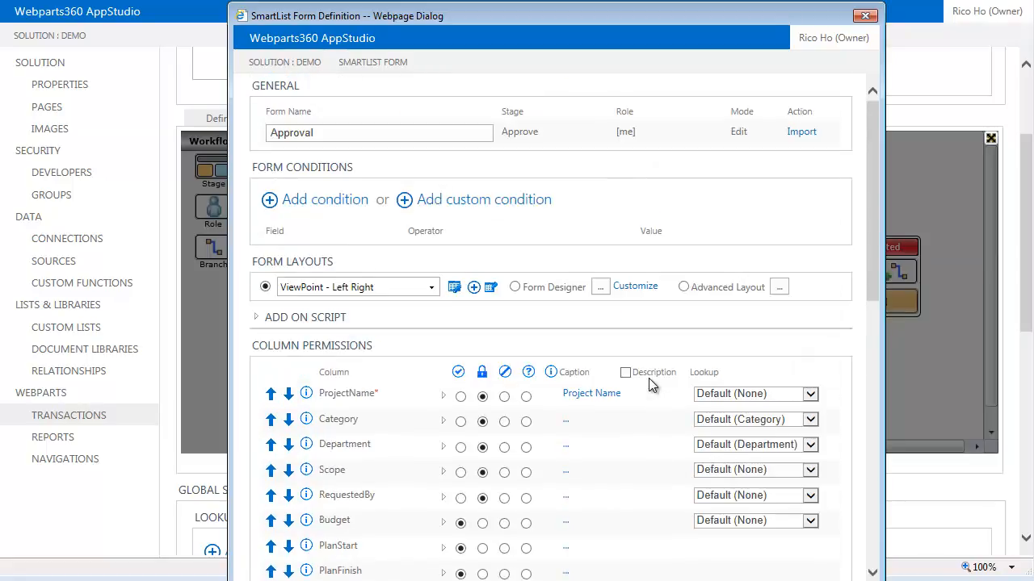
scroll(643, 380, down, 10)
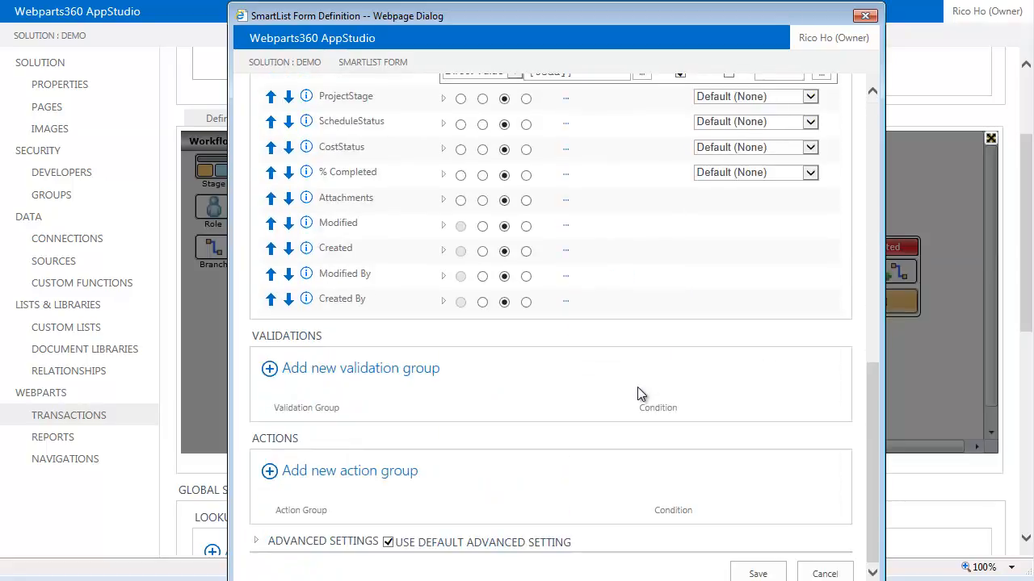
click(759, 574)
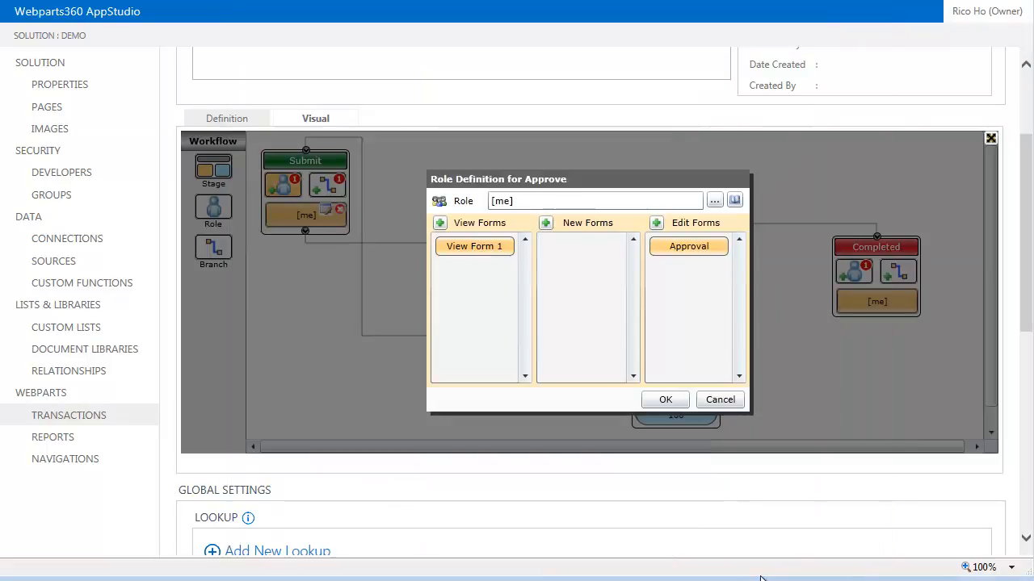
click(665, 401)
Step: Shift the Implements stage slightly lower in the workflow diagram
drag(675, 363, 672, 374)
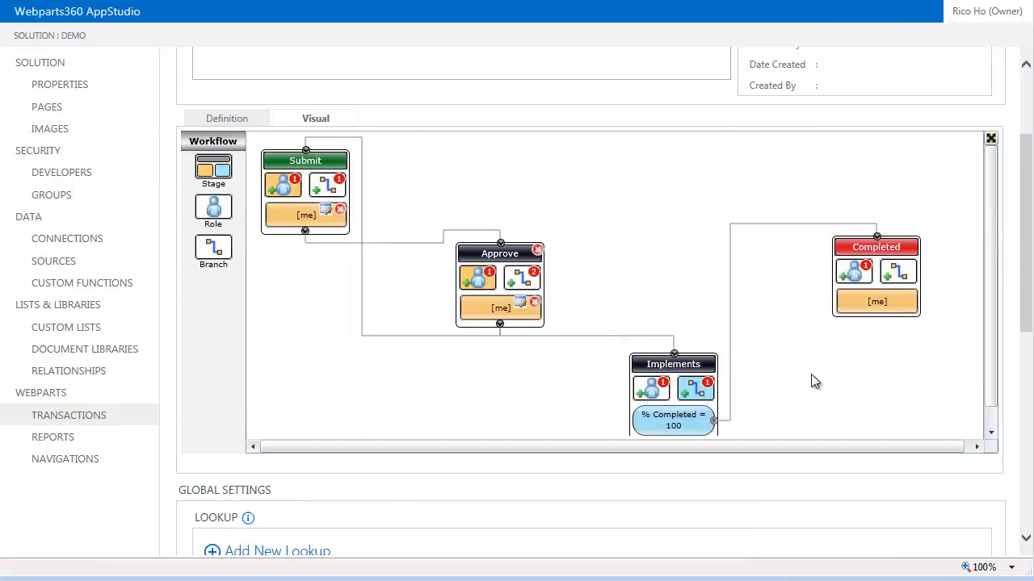
scroll(815, 376, down, 5)
scroll(830, 373, down, 2)
scroll(826, 381, up, 4)
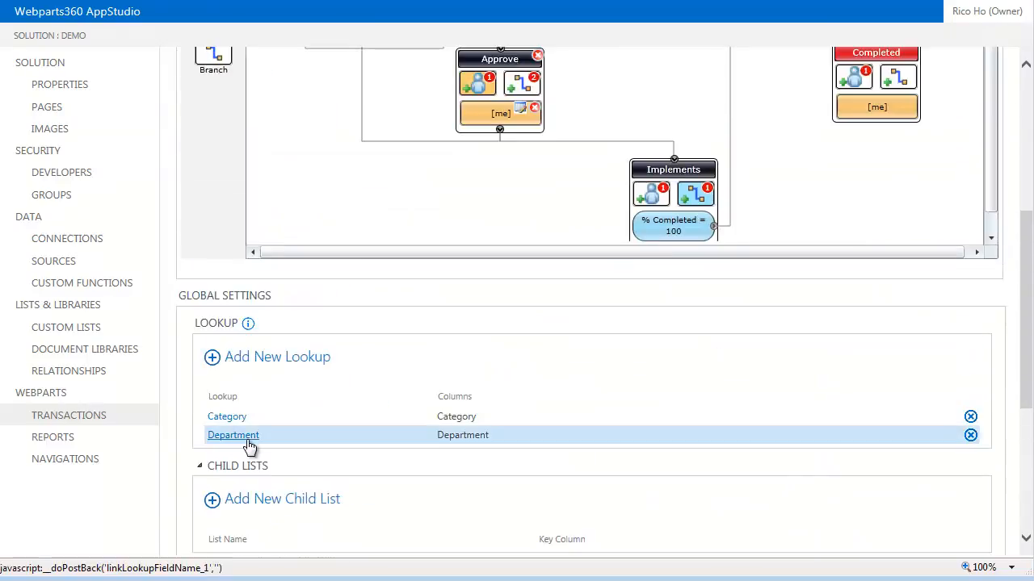
Step: Add a return column to the Department lookup that fills ApprovedBy from Departments.HOD, and save the return columns
click(237, 439)
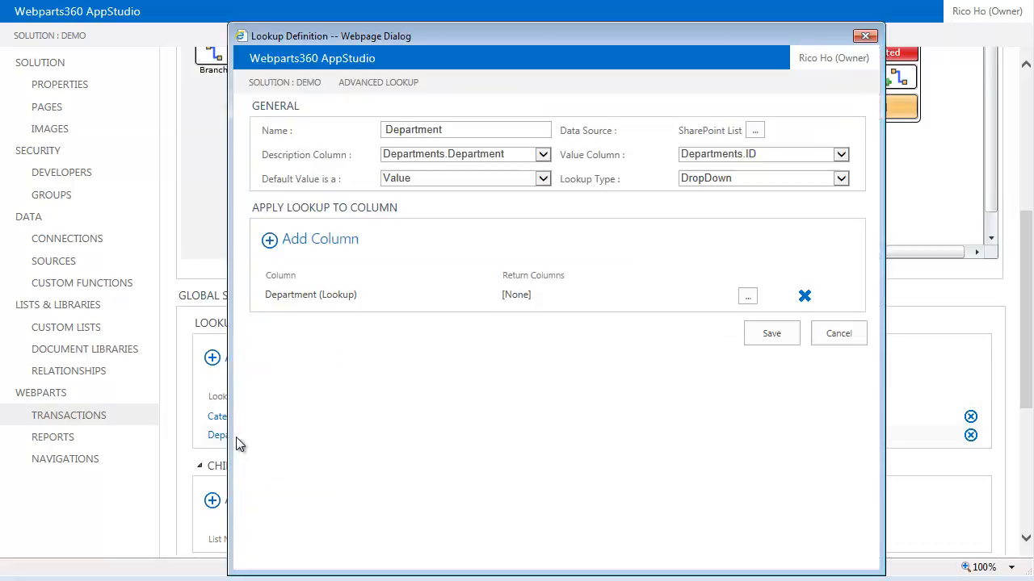
click(745, 299)
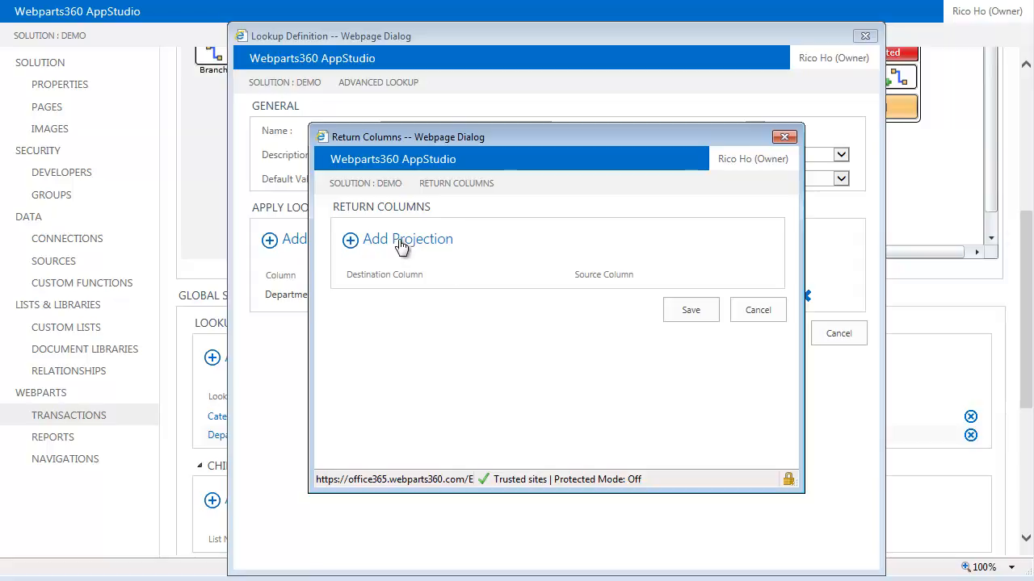
click(401, 244)
click(708, 296)
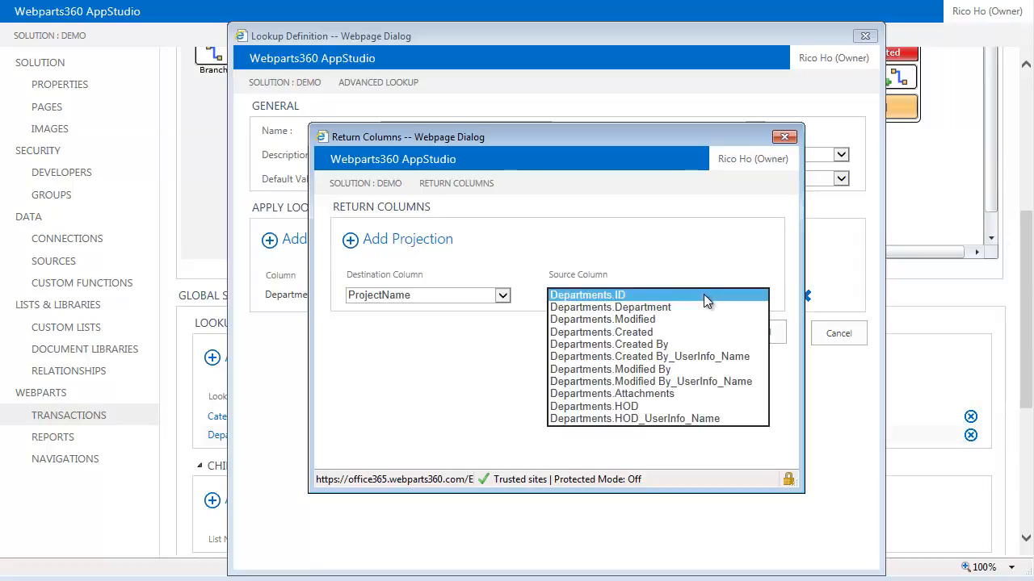
click(638, 407)
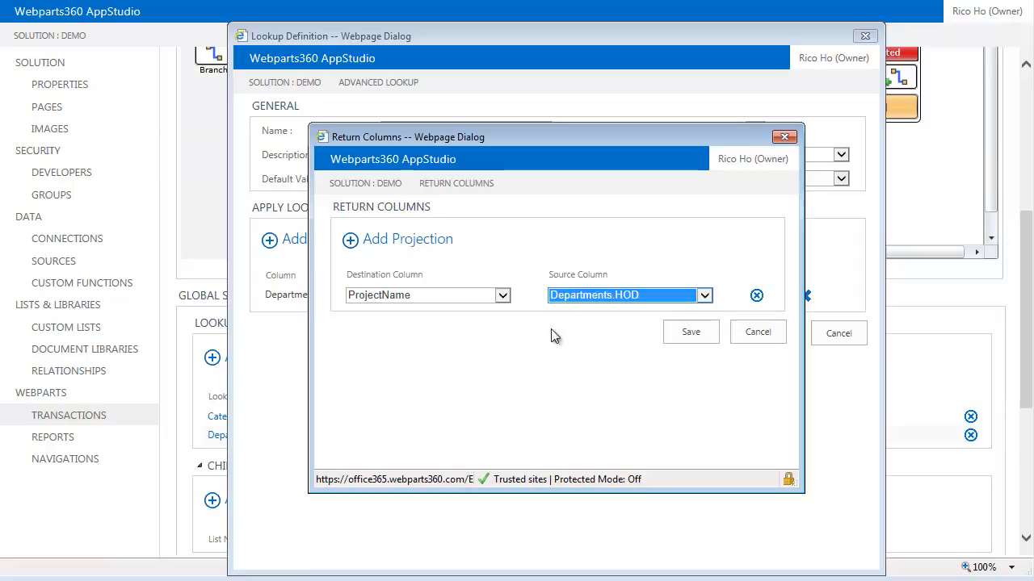
click(501, 295)
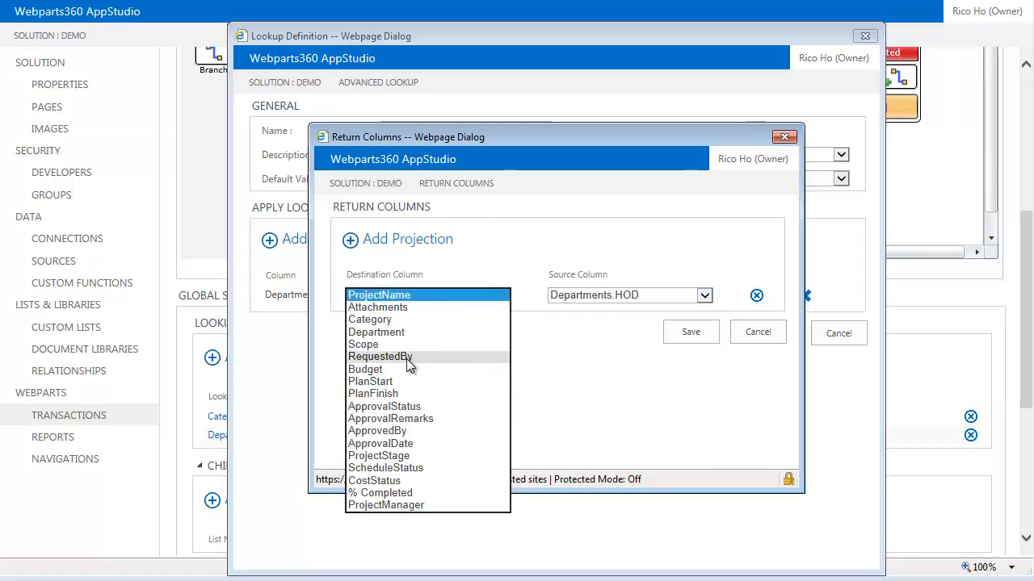
click(392, 432)
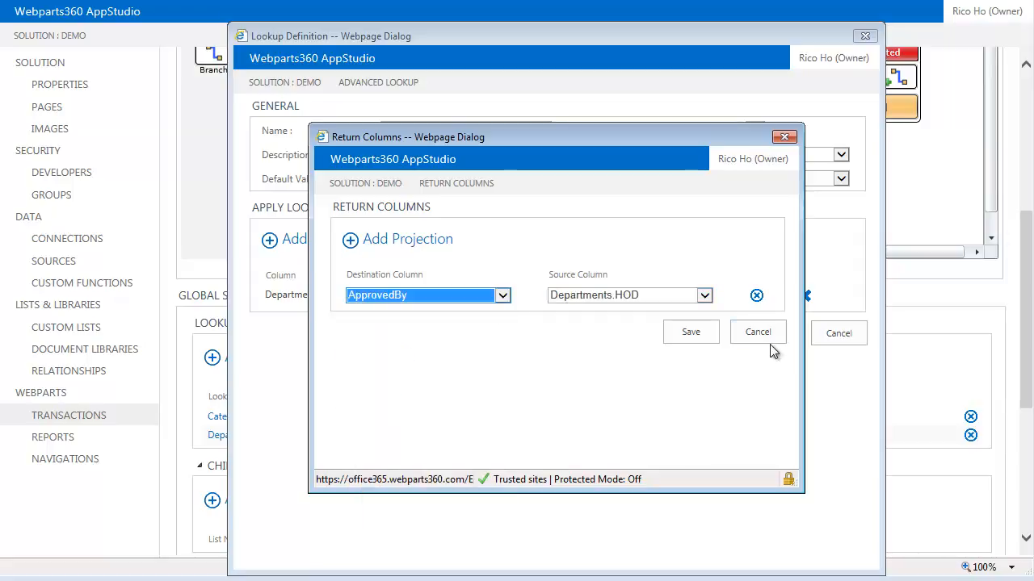
click(691, 333)
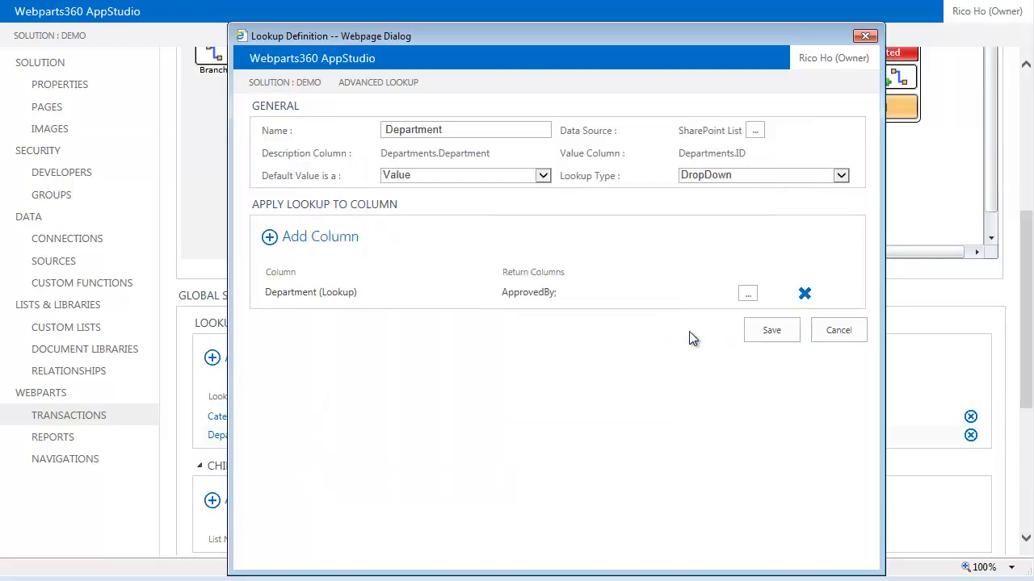
Step: Save the Department lookup definition and the projects transaction settings
drag(451, 36, 424, 32)
click(743, 325)
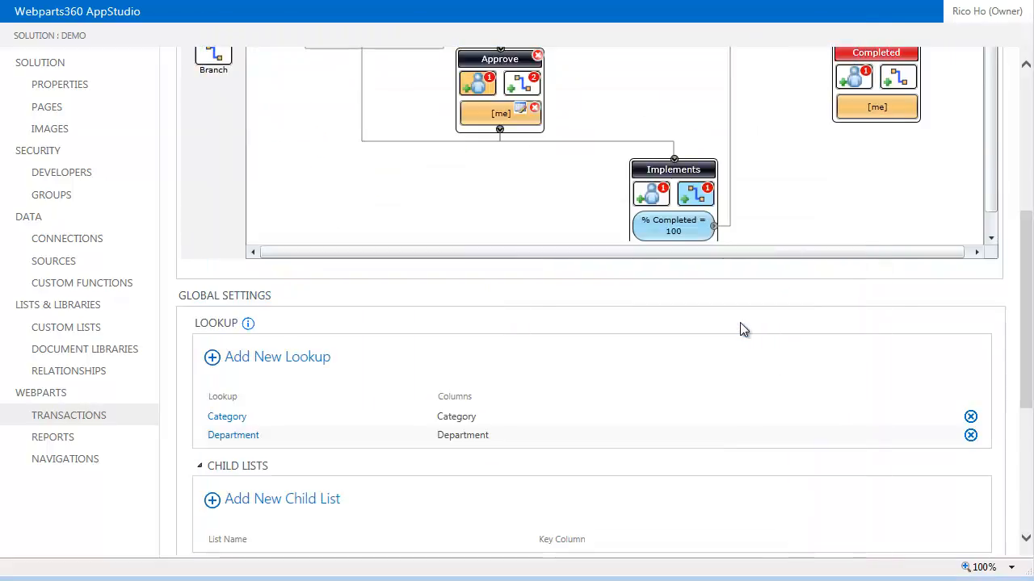
scroll(755, 330, down, 5)
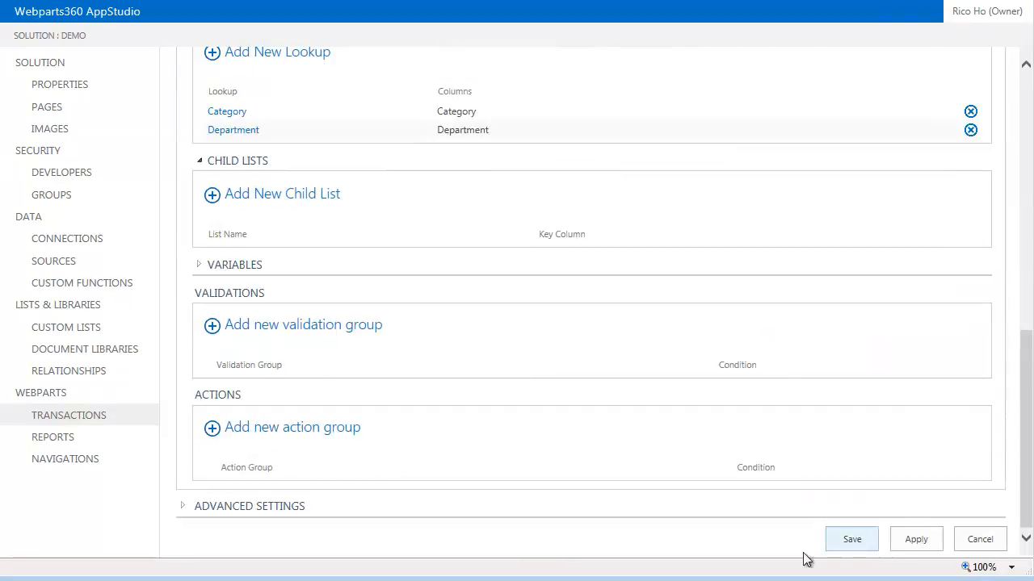
click(851, 541)
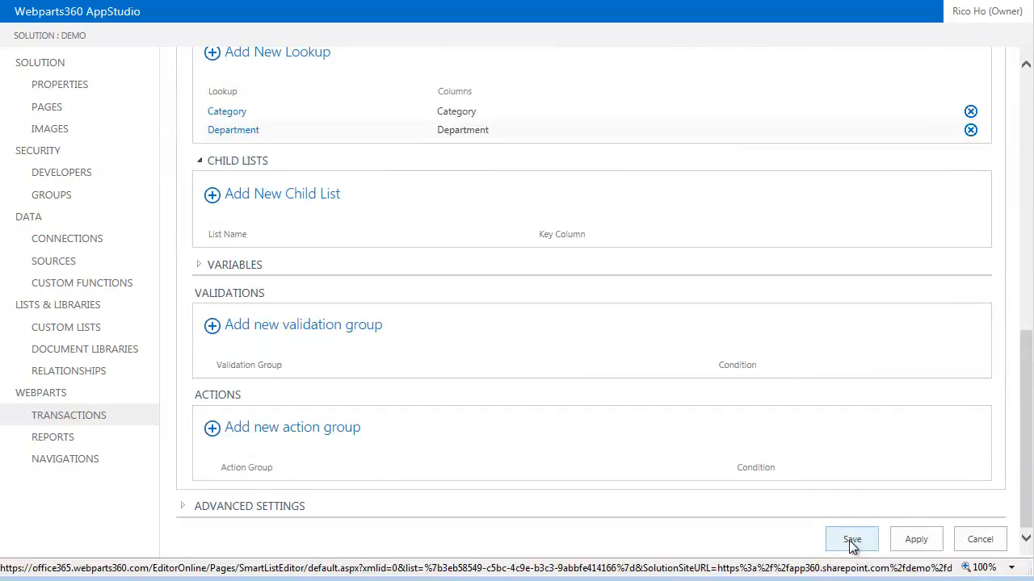
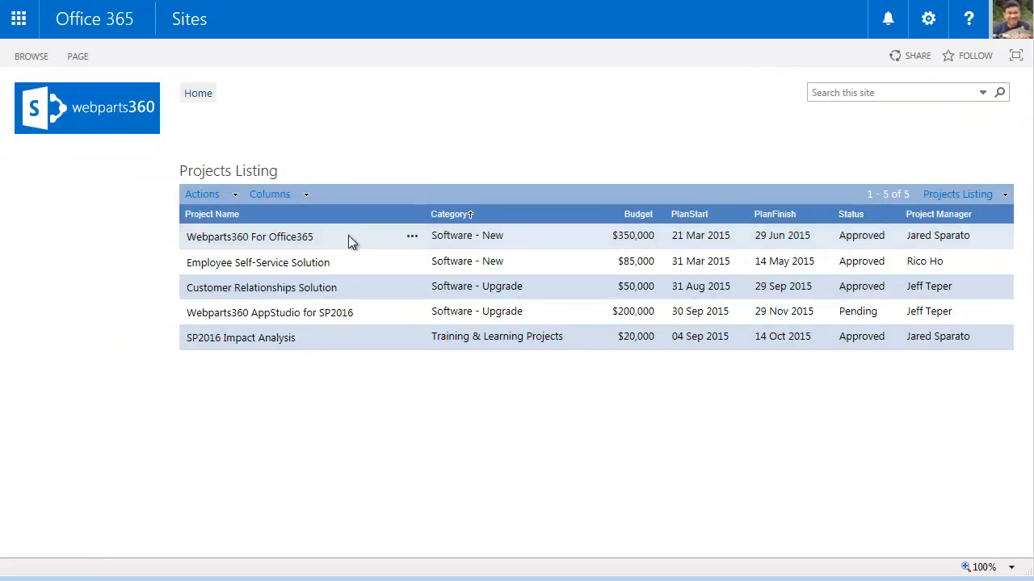
Step: Start a new project in the Projects Listing named New HR Onboarding System, with category Software - New and department Human Resources
click(235, 195)
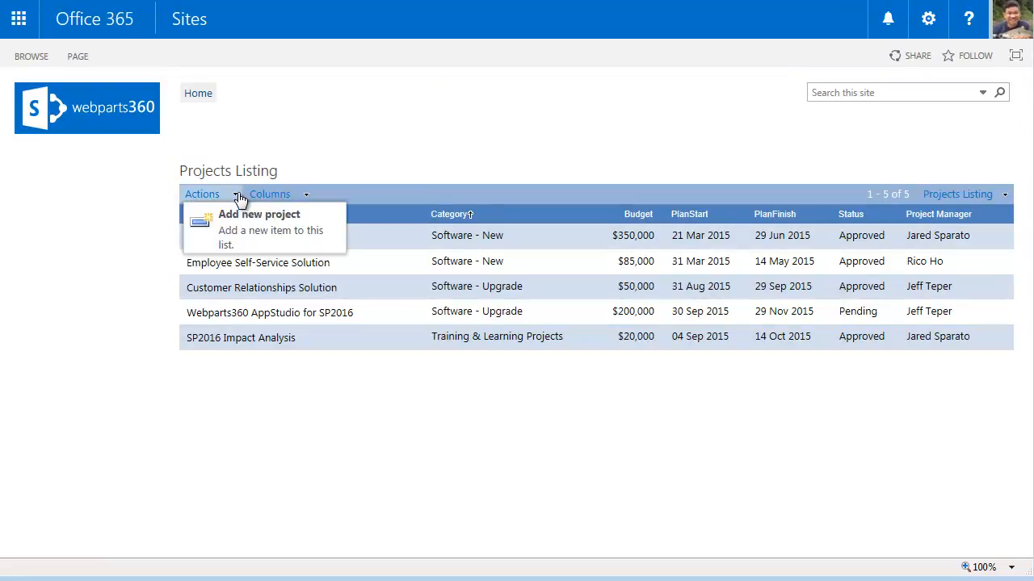
click(256, 235)
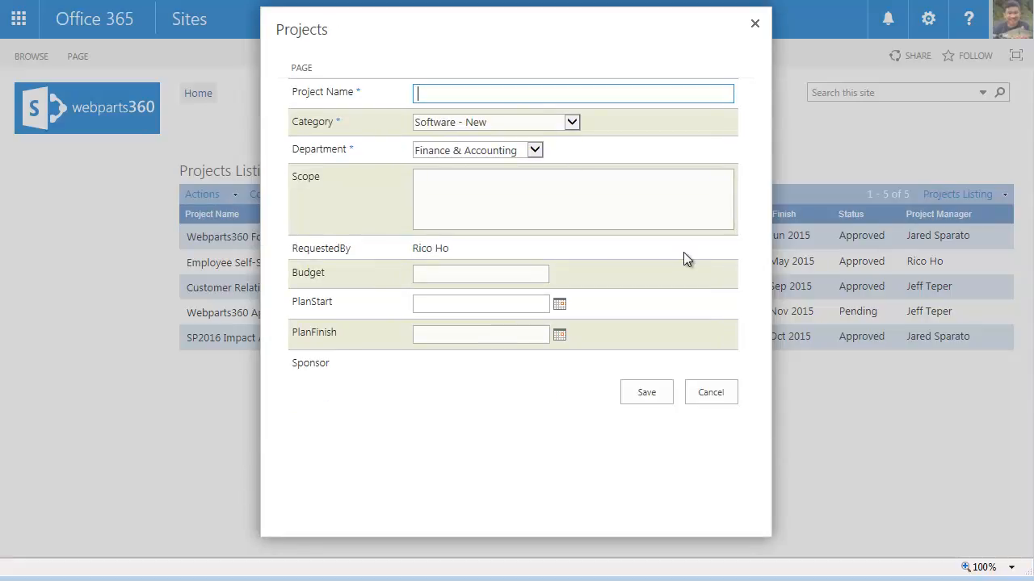
text(New HR Onboarding System)
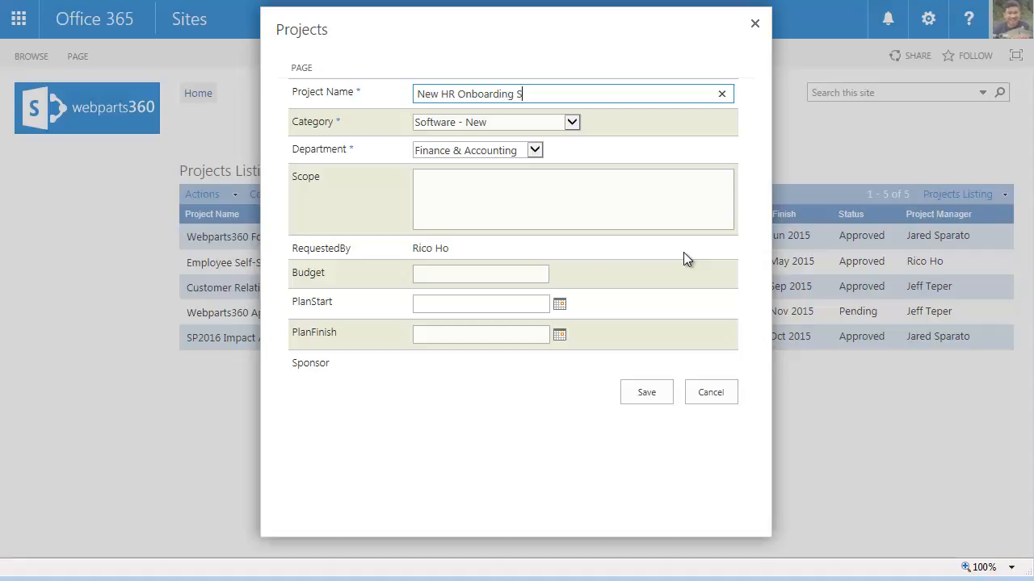
click(571, 123)
click(553, 126)
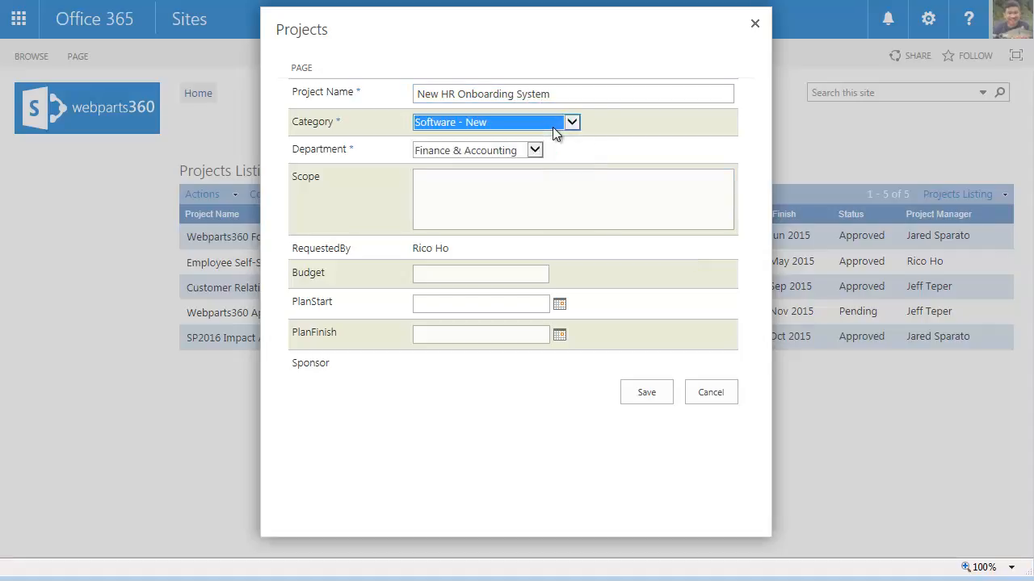
click(534, 150)
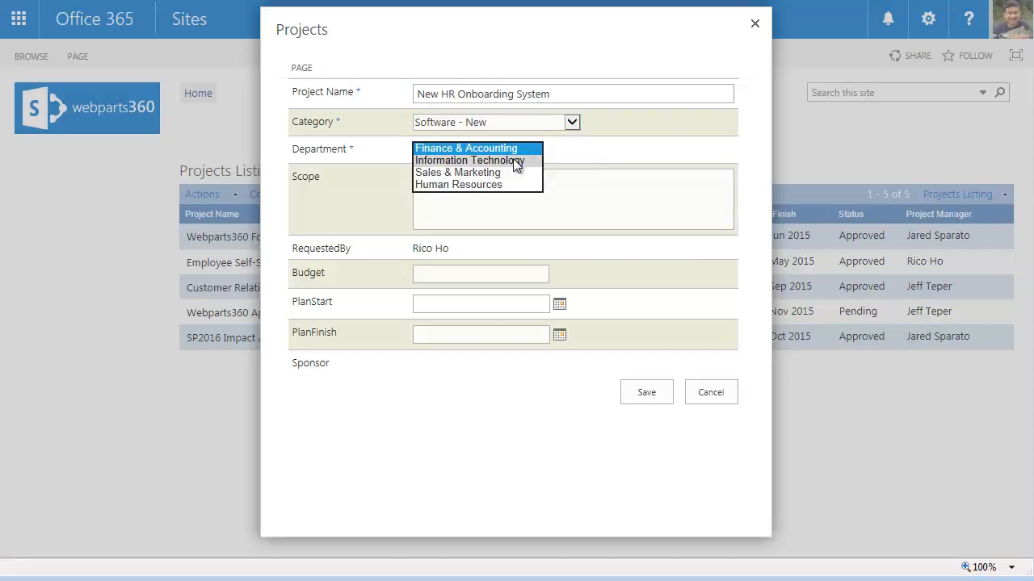
click(515, 182)
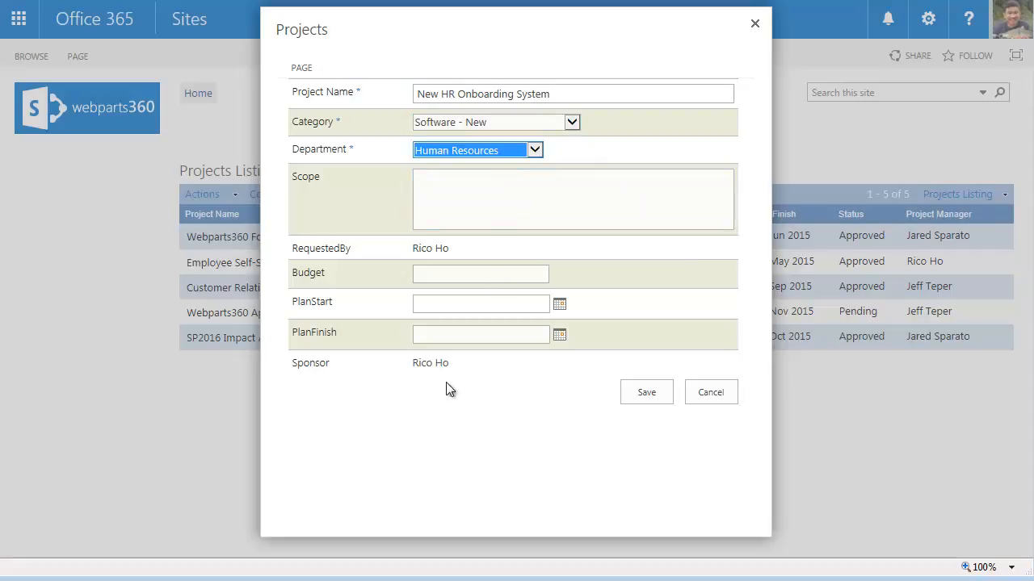
Step: Enter the project scope "To improve employee engagement" and a budget of 12000
click(539, 219)
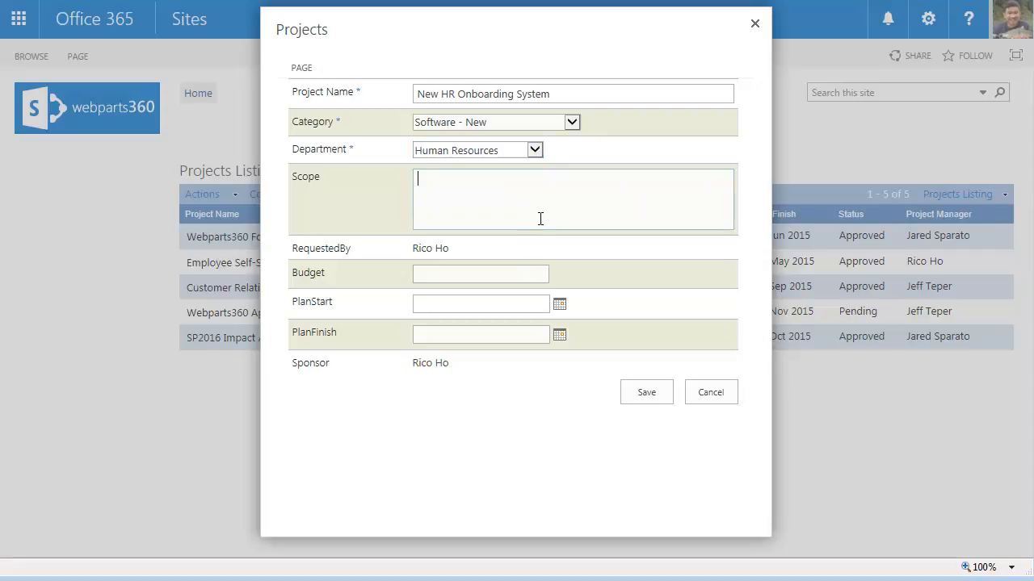
text(To improve em)
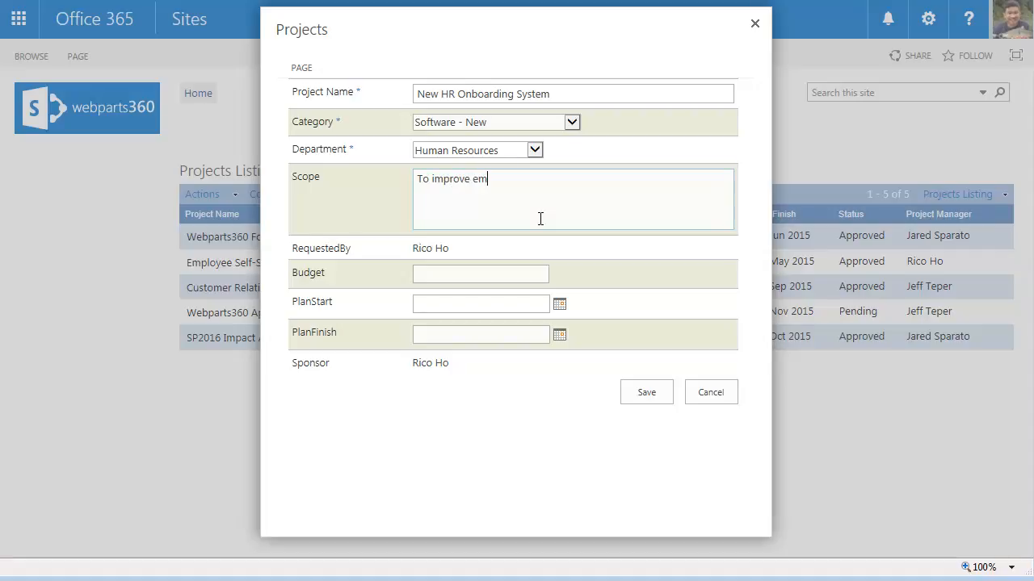
text(ployee engagement)
click(523, 275)
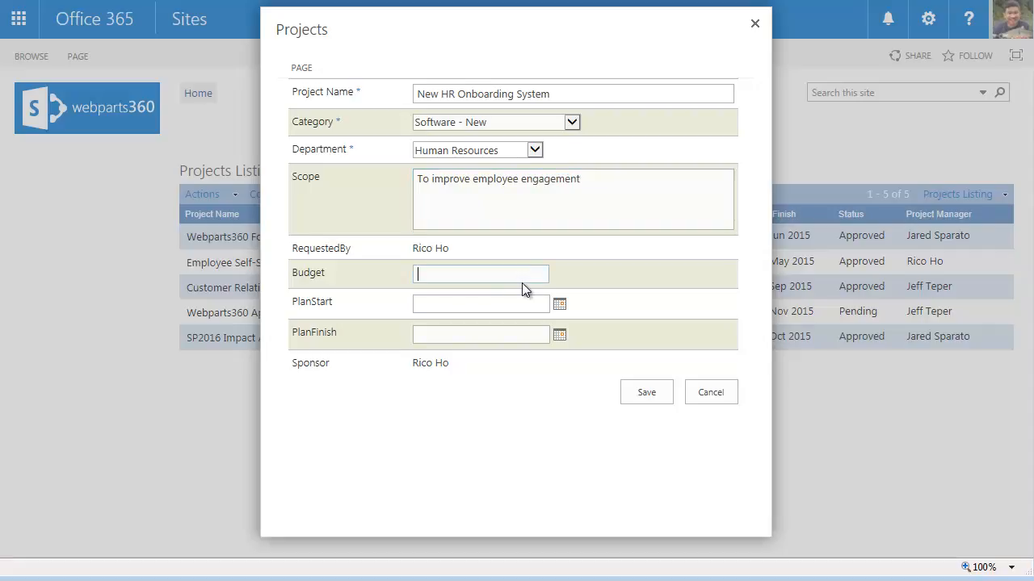
text(12000)
Step: Set PlanStart to 12/21/2015 and PlanFinish to 1/15/2016, and save the new project
click(503, 302)
click(560, 305)
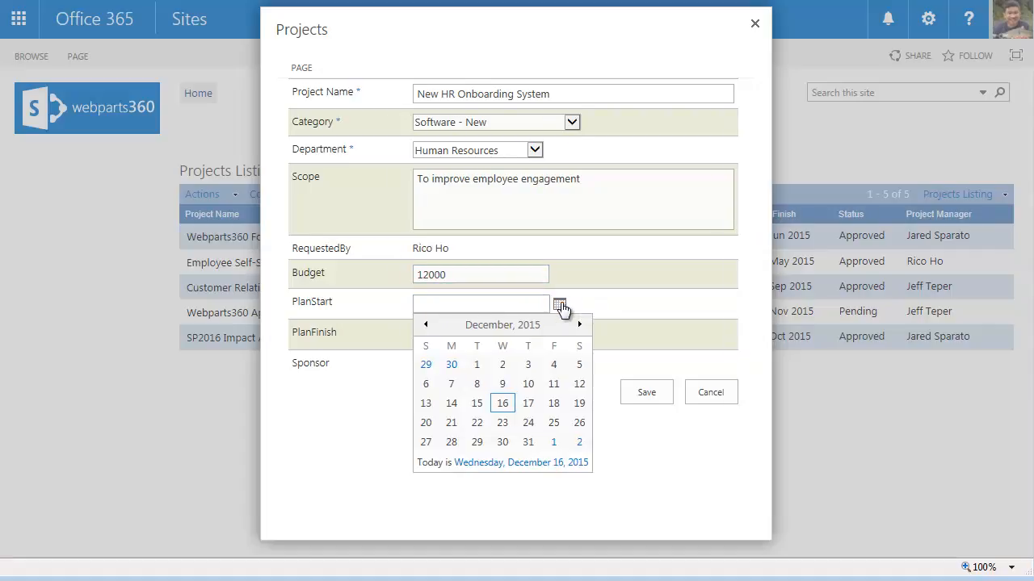
click(452, 423)
click(529, 334)
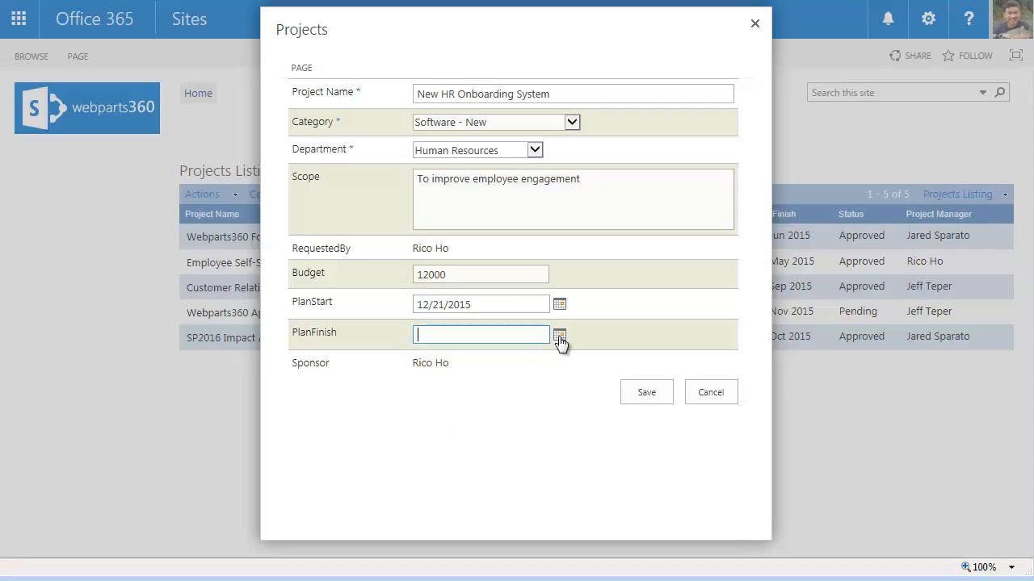
click(560, 342)
click(579, 356)
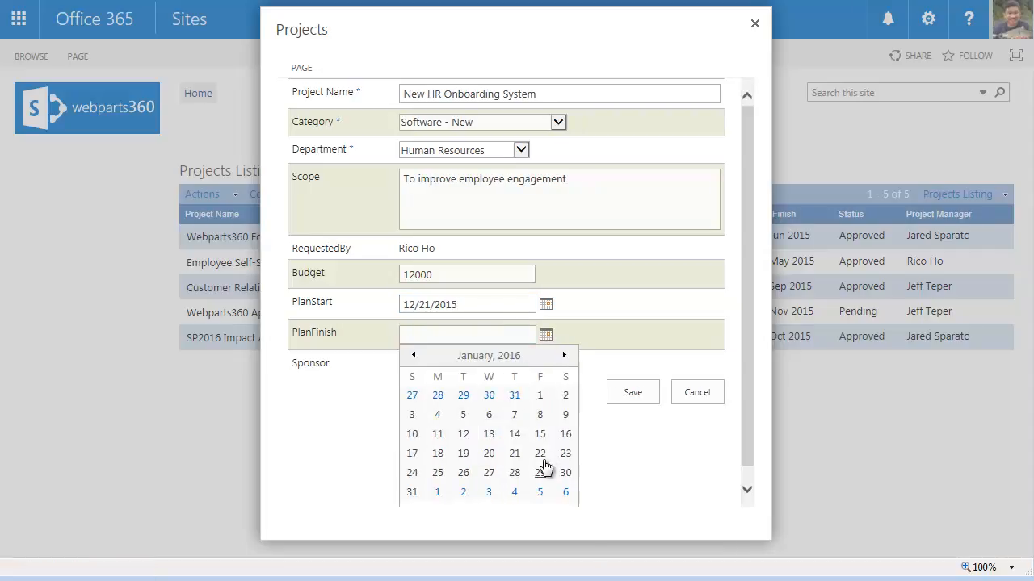
click(540, 436)
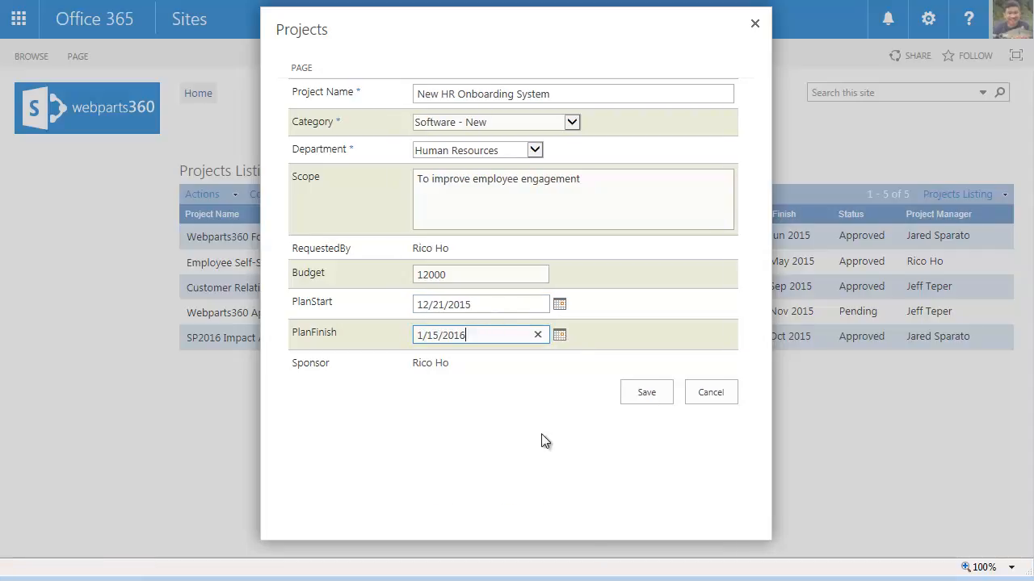
click(646, 393)
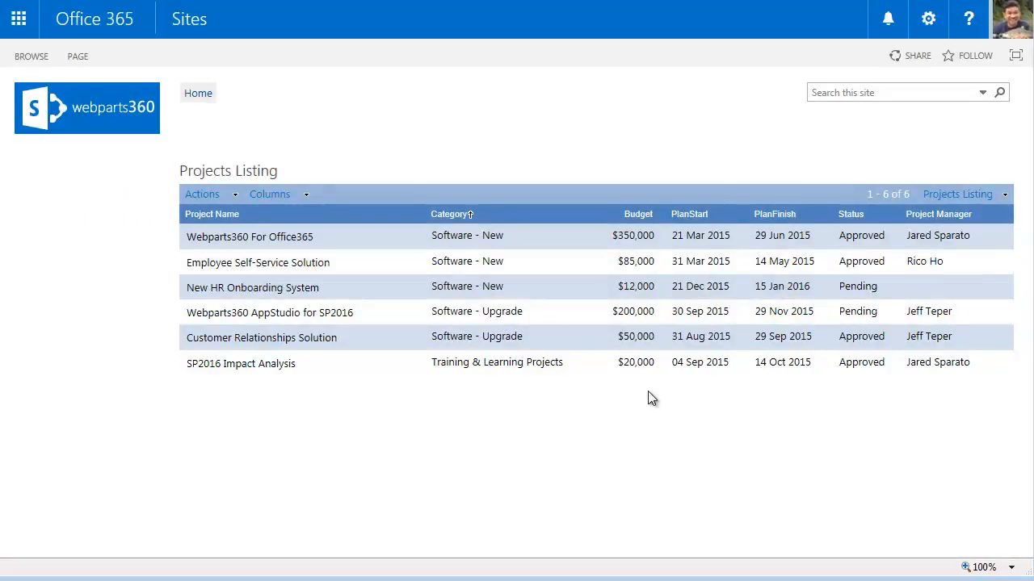
Step: Open the New HR Onboarding System project for updating and set PlanStart to 1/4/2016 and PlanFinish to 1/29/2016
mouse_move(344, 288)
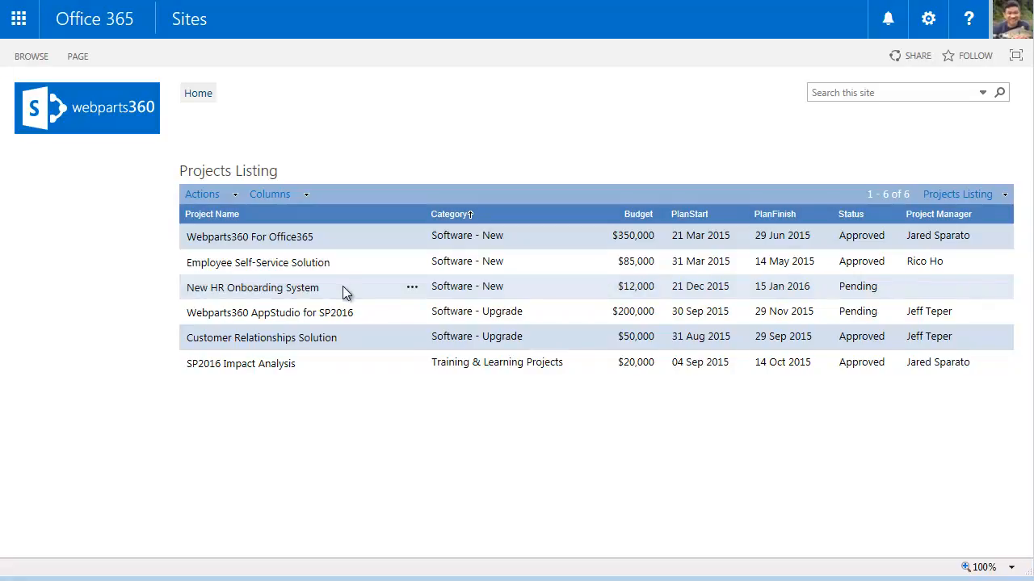
click(412, 289)
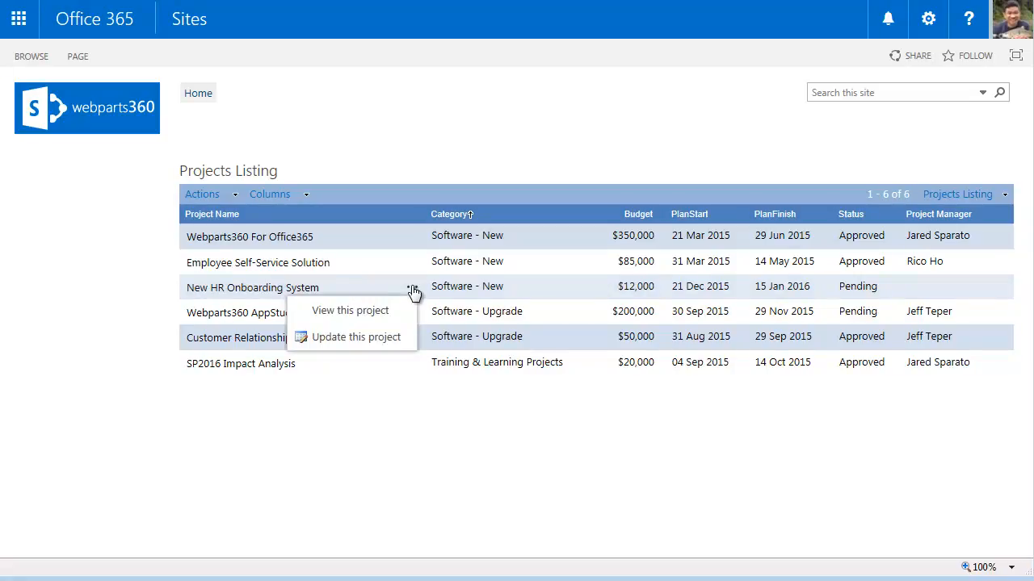
click(383, 339)
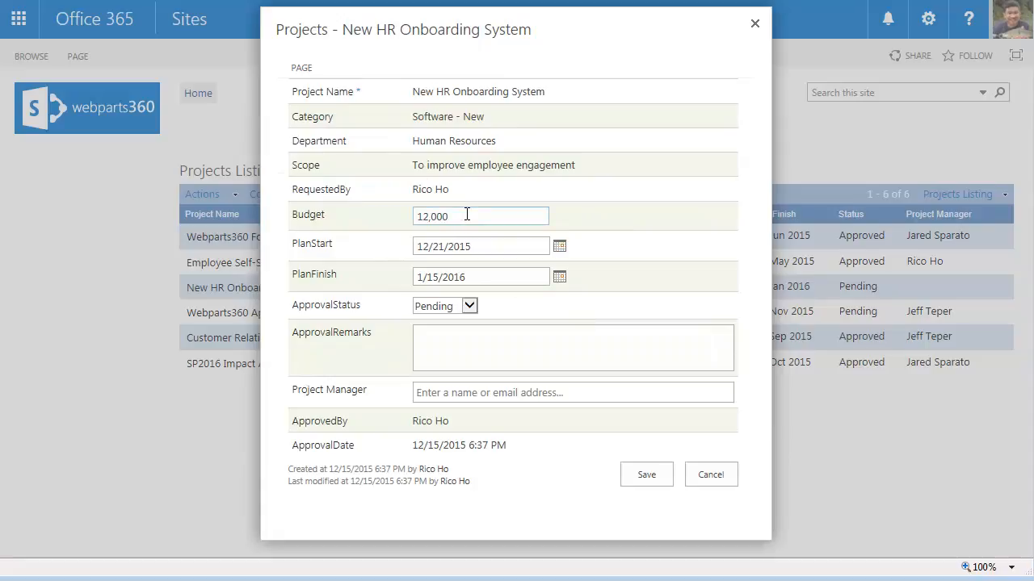
click(560, 251)
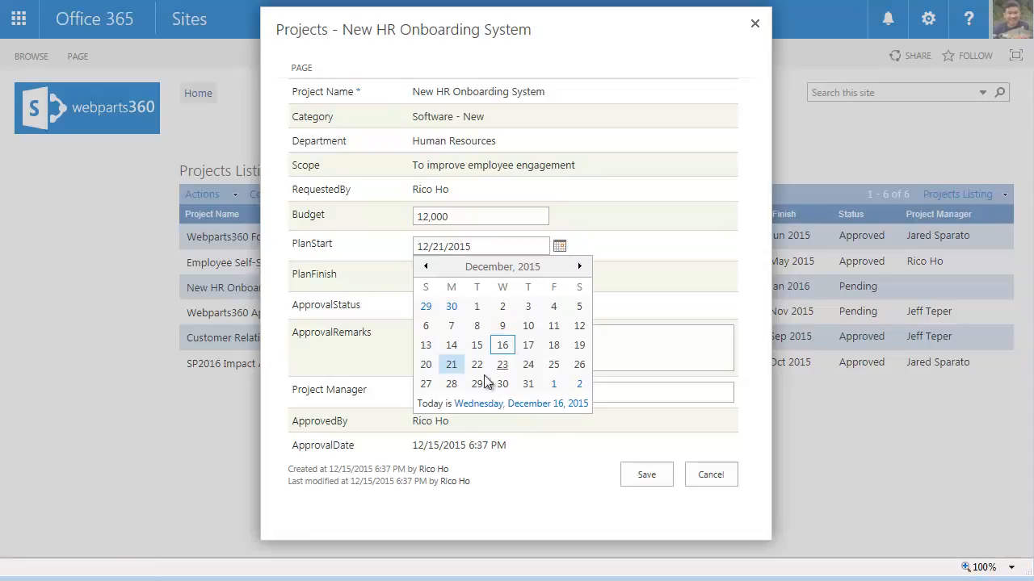
click(578, 267)
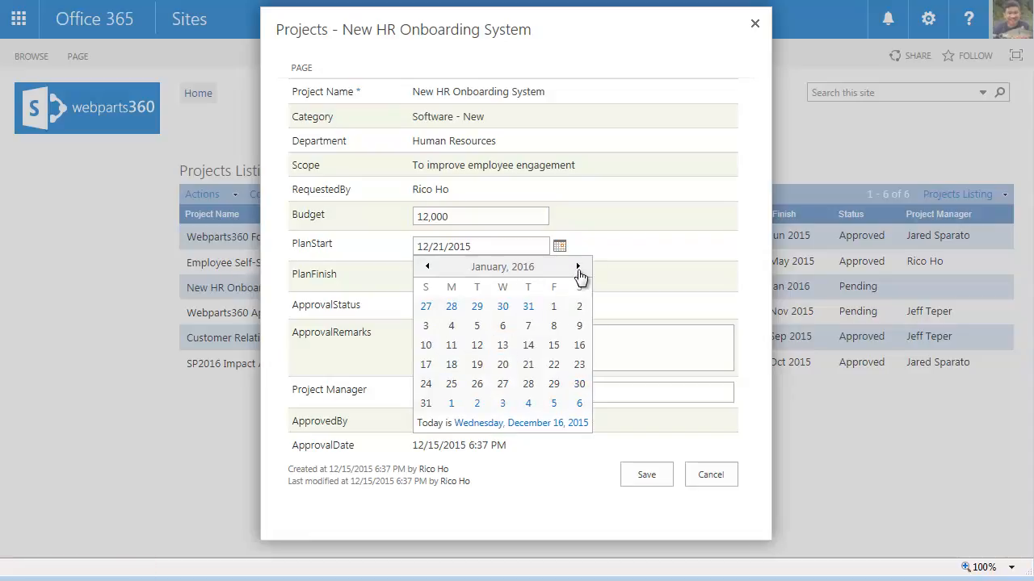
click(451, 329)
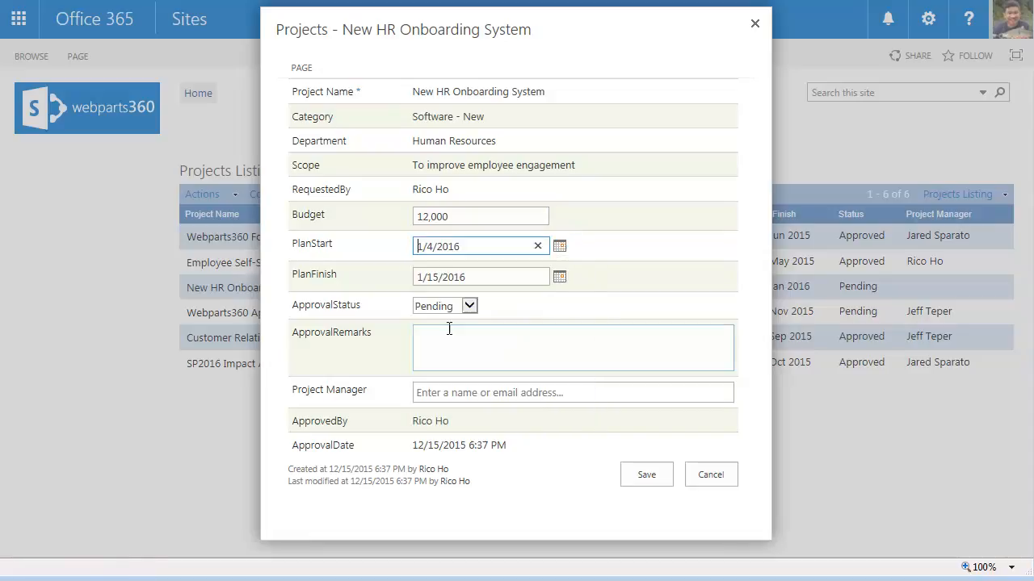
click(559, 279)
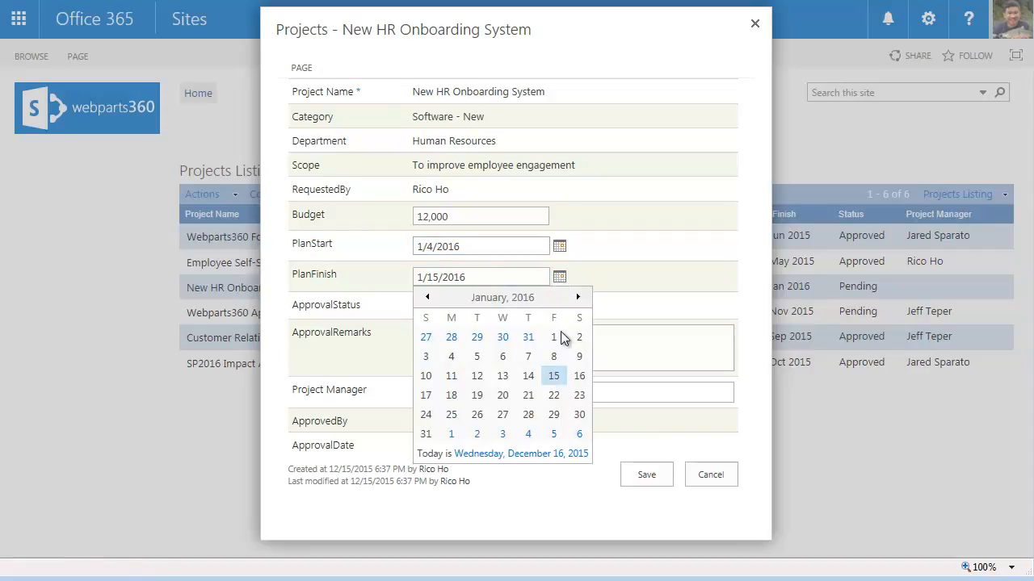
click(554, 416)
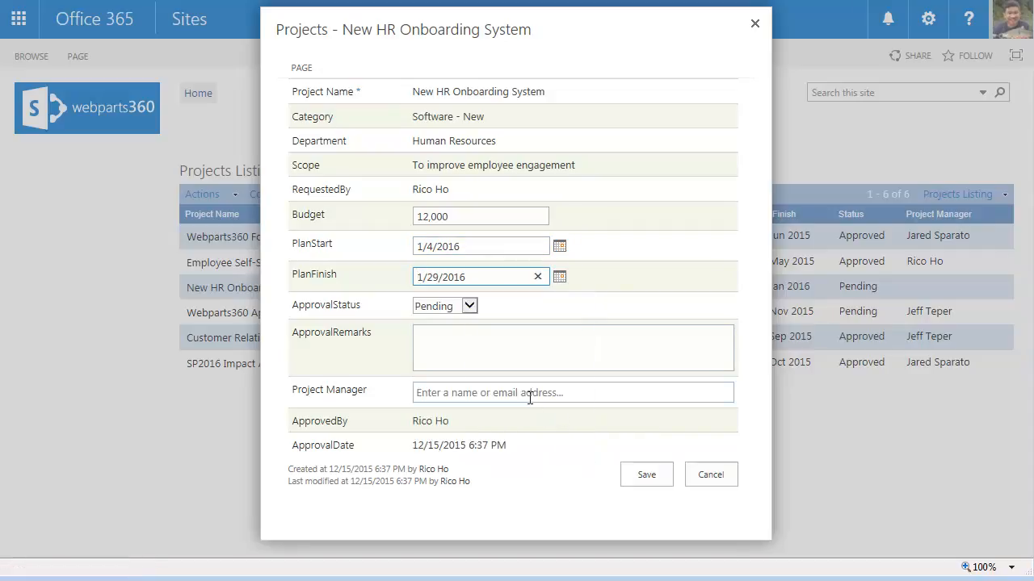
Step: Set ApprovalStatus to Approved, assign the project manager, enter the approval remark "Good to go !" and save the project
click(469, 307)
click(444, 315)
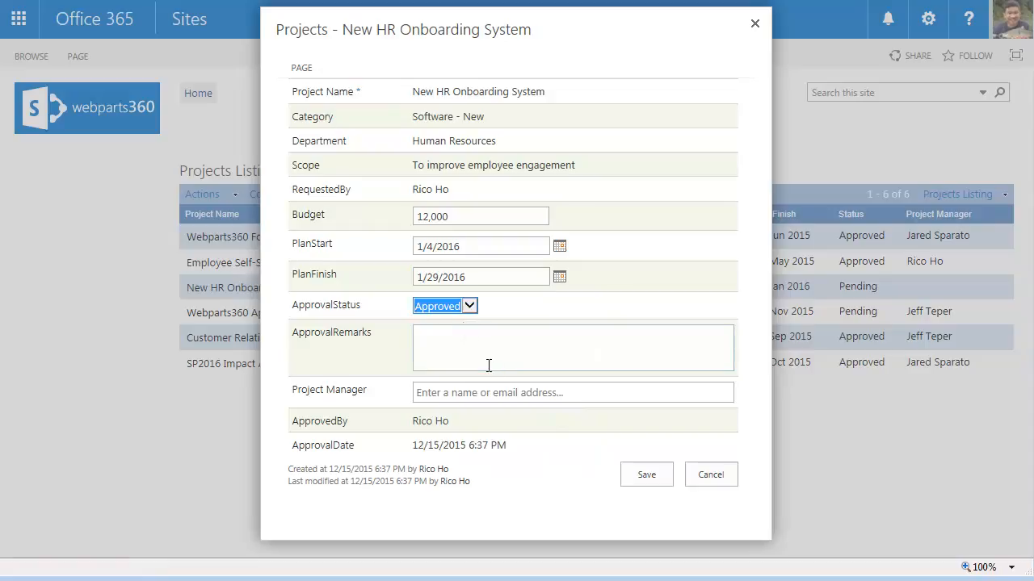
click(506, 393)
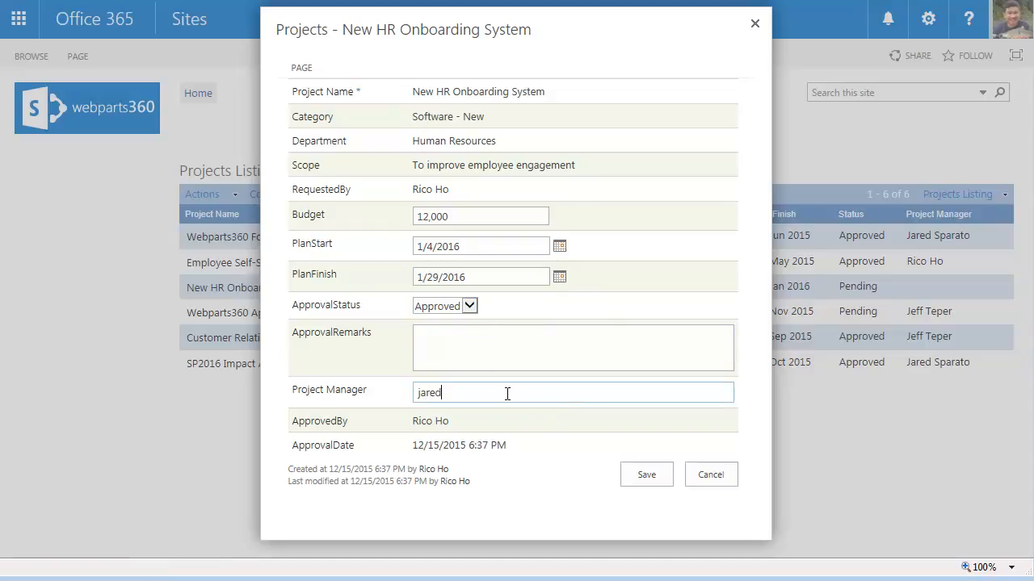
click(471, 416)
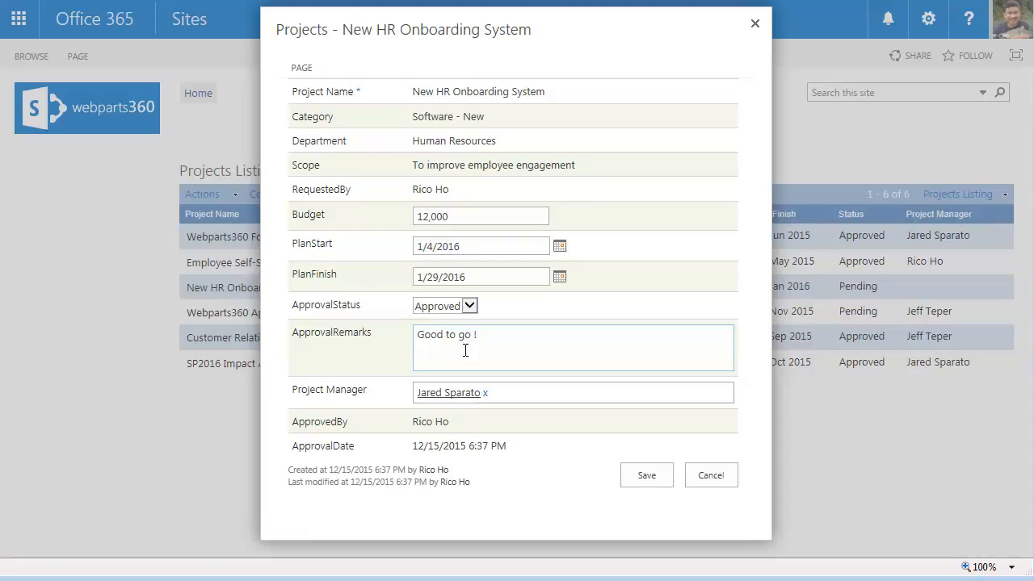
click(653, 476)
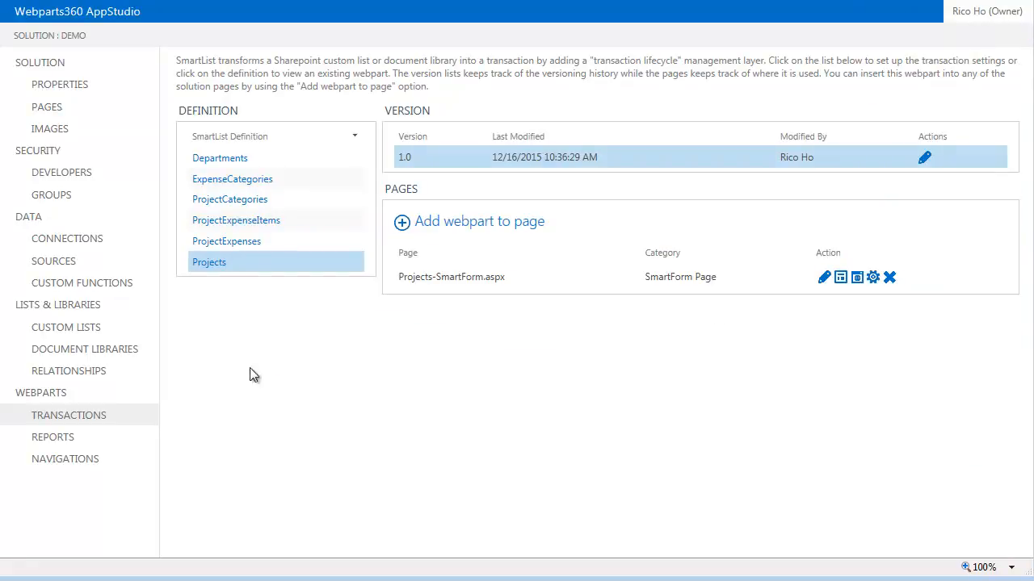
Step: Switch to Webparts360 AppStudio and open the Projects Listing data view of the Projects.Listing report definition for editing
click(48, 442)
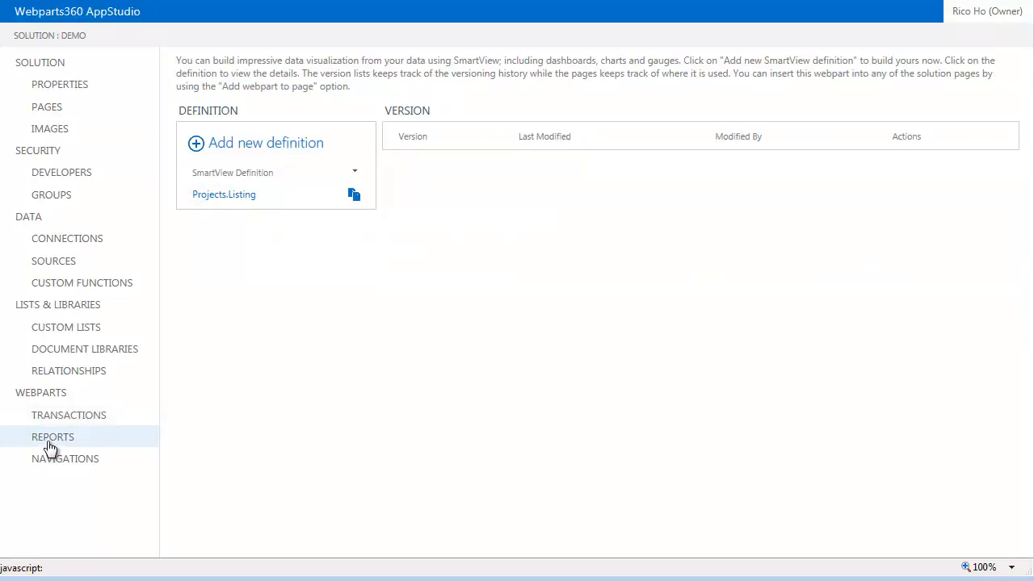
click(234, 198)
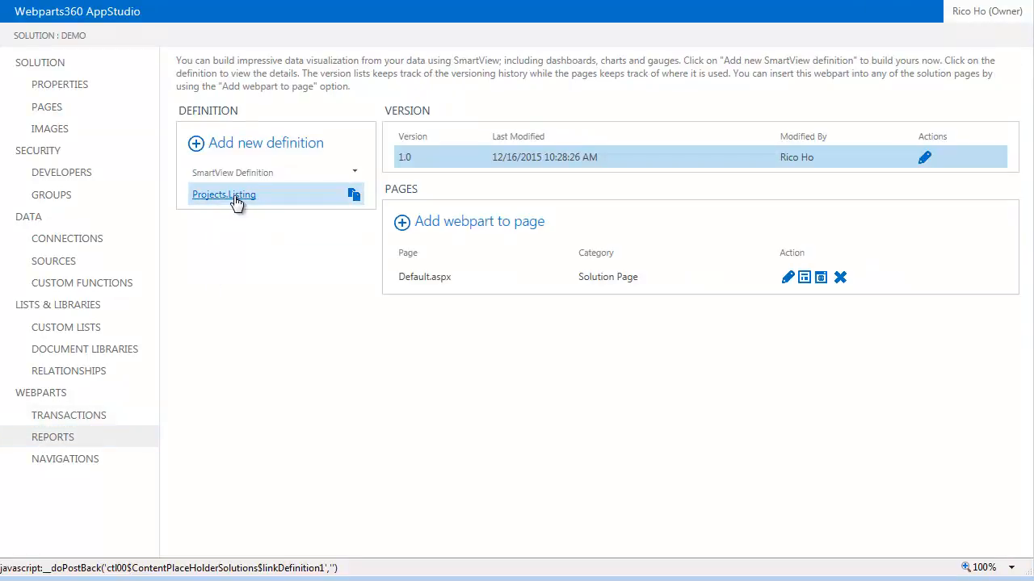
click(644, 168)
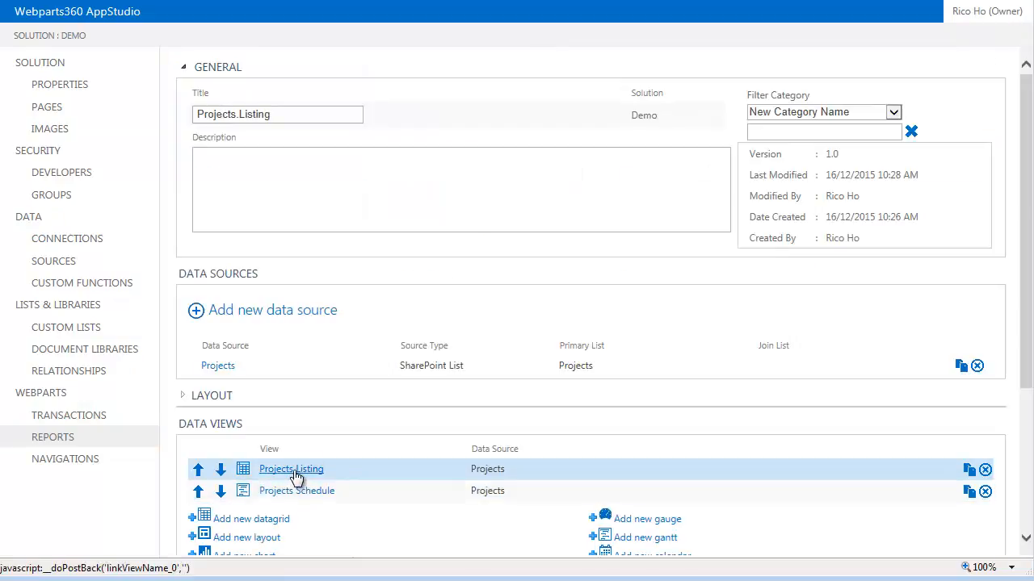
scroll(295, 478, down, 3)
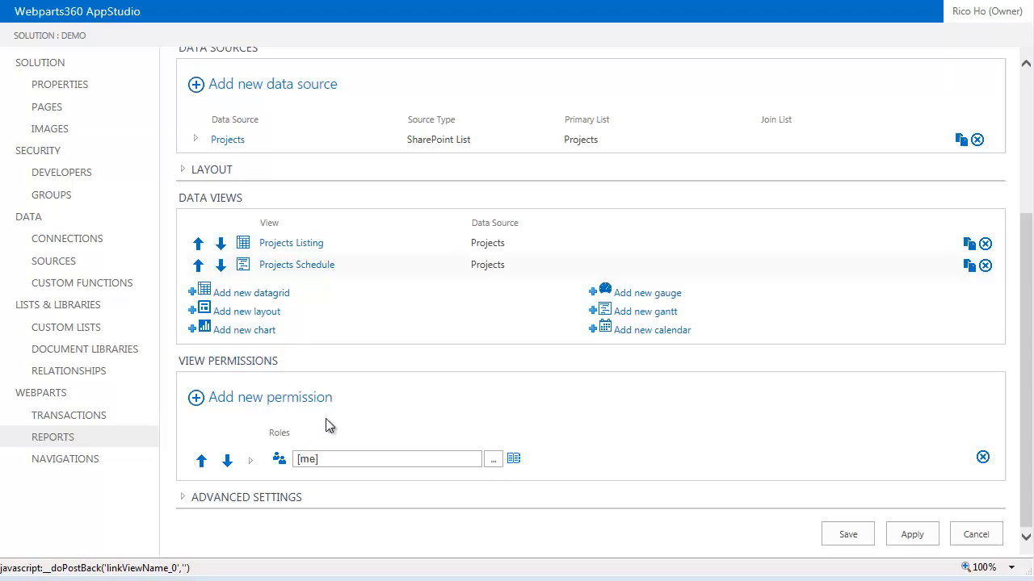
scroll(402, 436, down, 10)
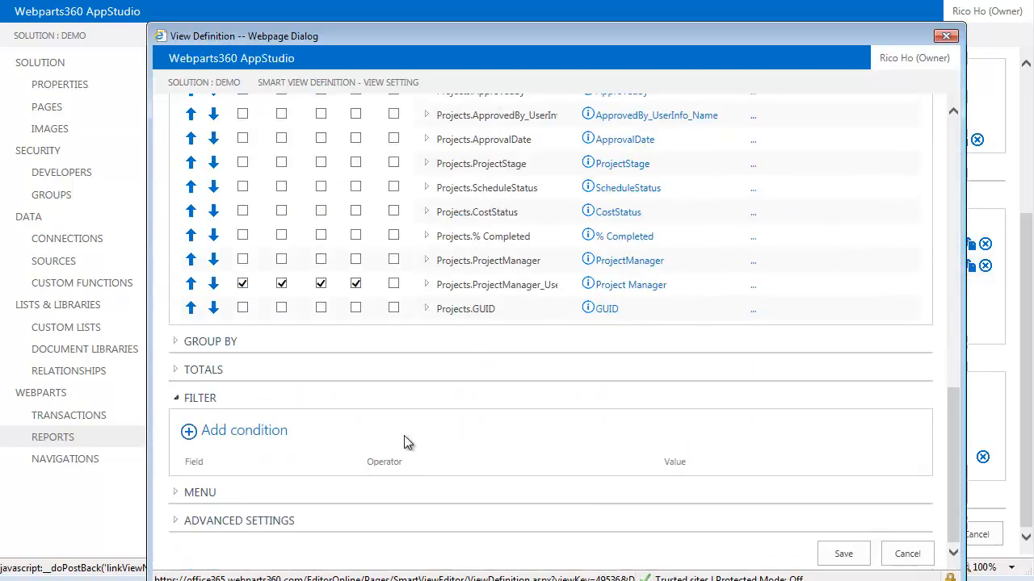
Step: Enable the Workflow menu item for the Contracts Team and Contracts Admin roles, and save the view definition
click(174, 493)
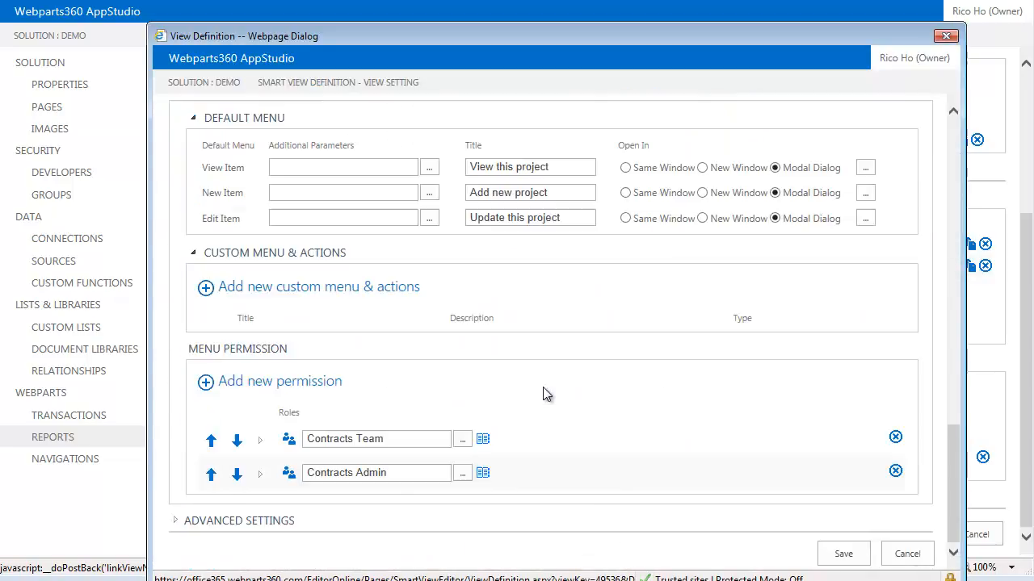
click(260, 441)
scroll(660, 401, down, 3)
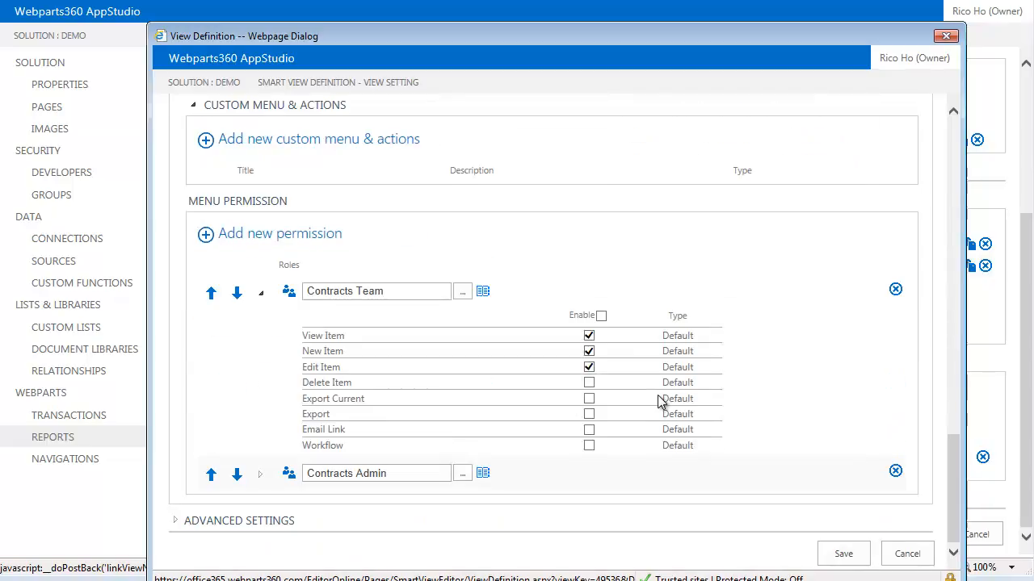
click(588, 446)
click(260, 474)
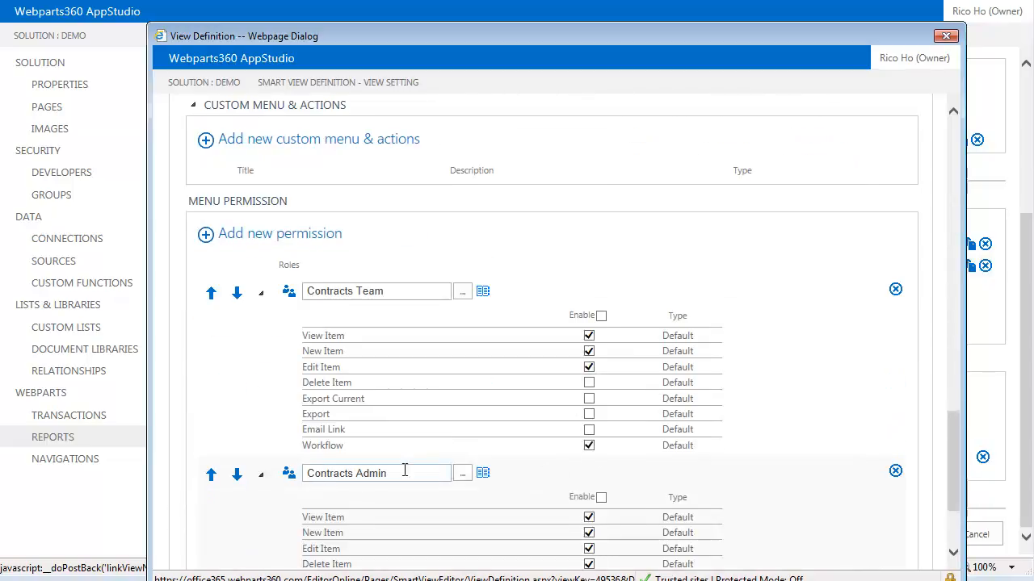
scroll(544, 466, down, 3)
click(589, 480)
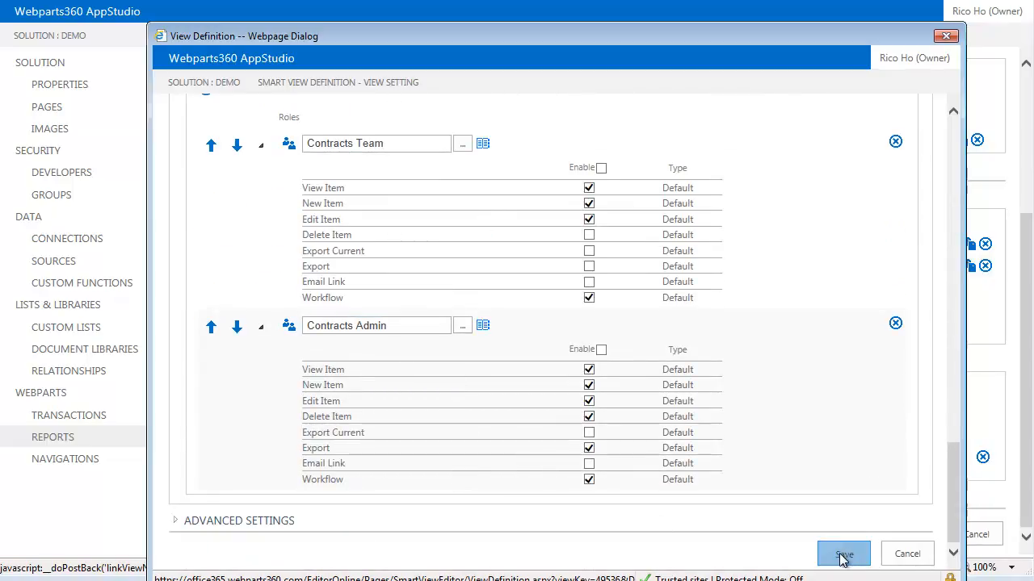
click(843, 554)
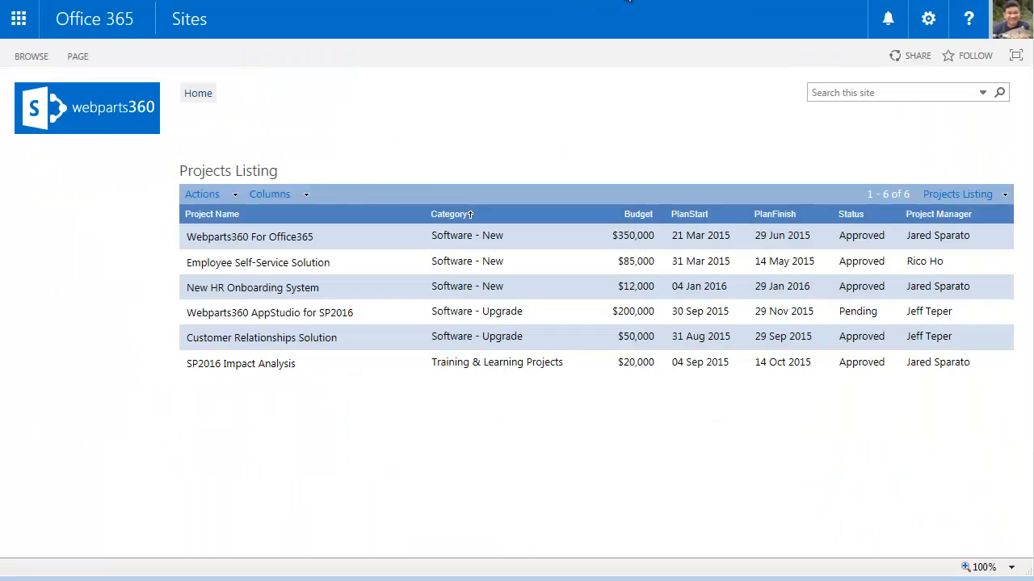
Step: Reload the Projects Listing page on the SharePoint site, view the Projects Schedule Gantt chart and return to the Projects Listing view
click(624, 2)
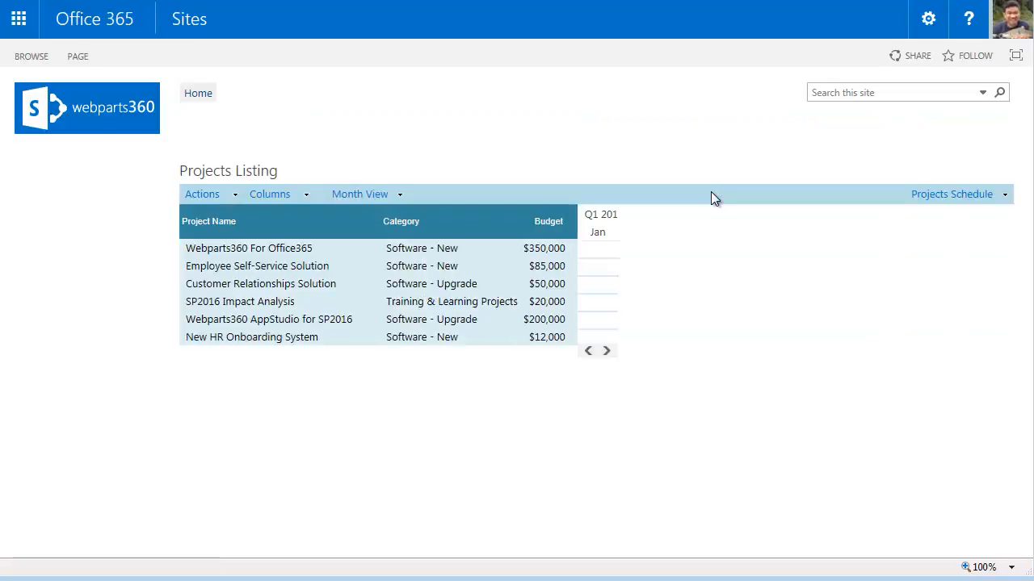
click(1005, 195)
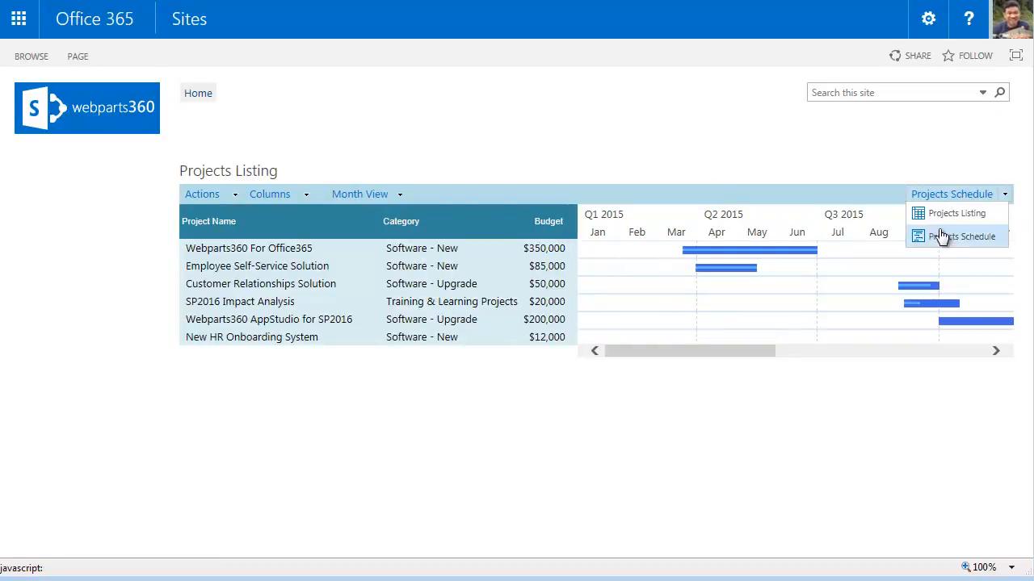
click(944, 234)
click(1005, 195)
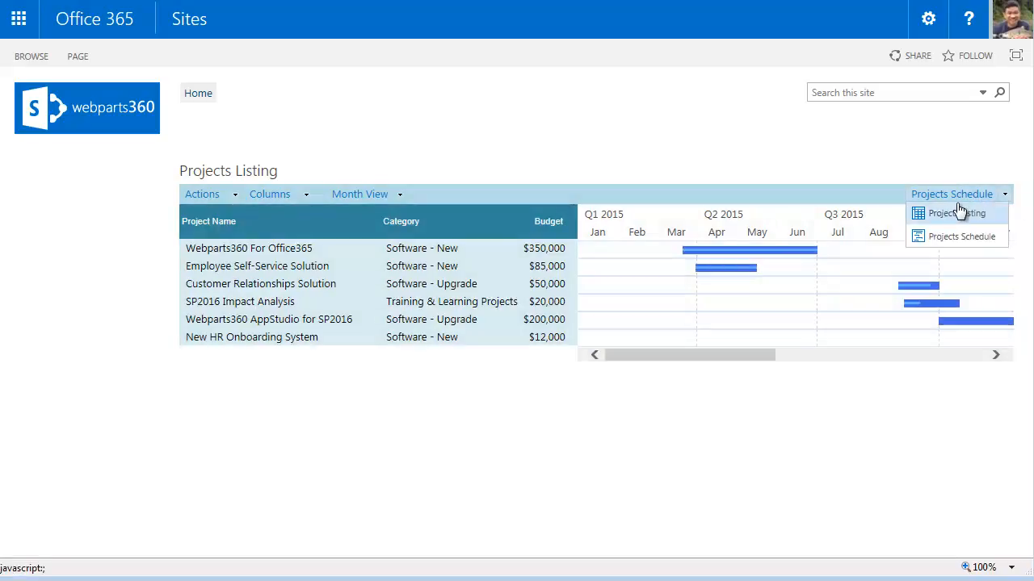
click(953, 211)
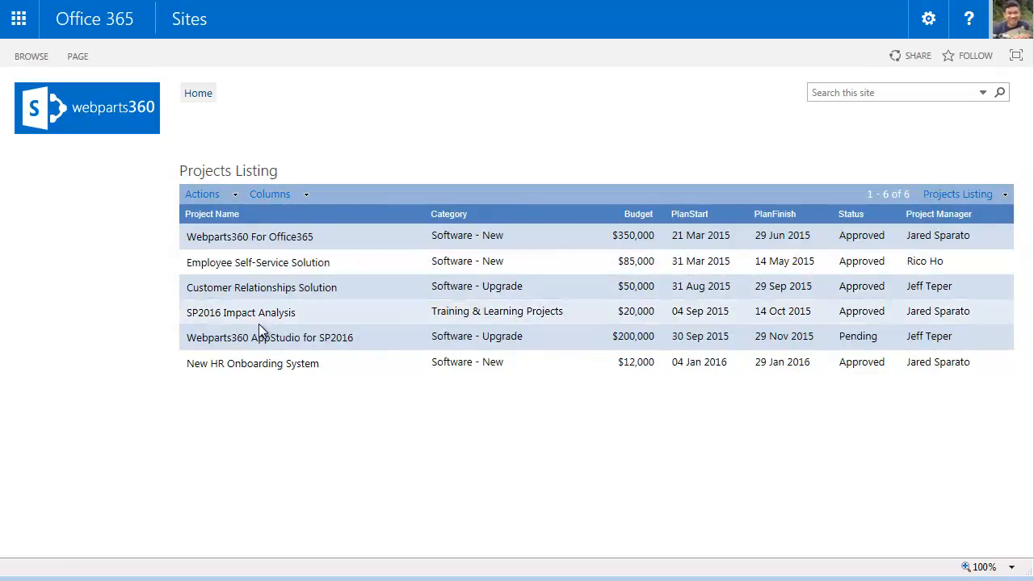
Step: Open the workflow diagram of the New HR Onboarding System project and examine its stages from Submit to Implements
click(415, 366)
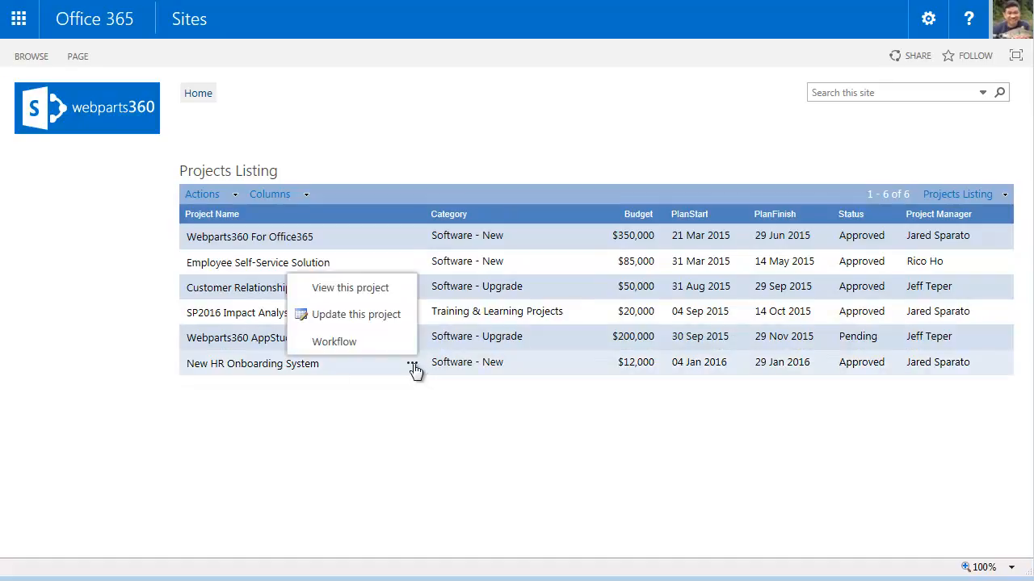
click(333, 342)
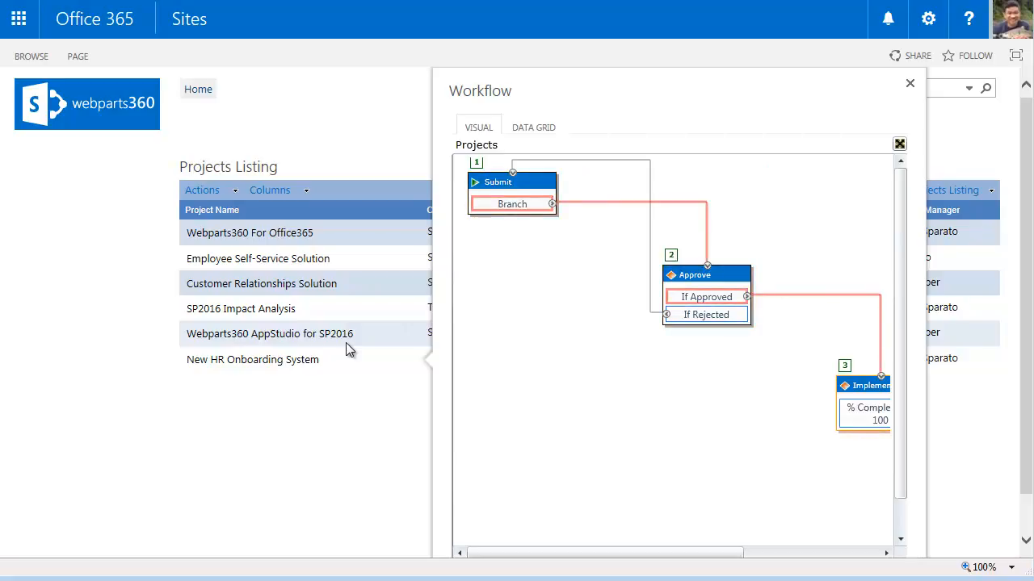
drag(699, 554, 775, 554)
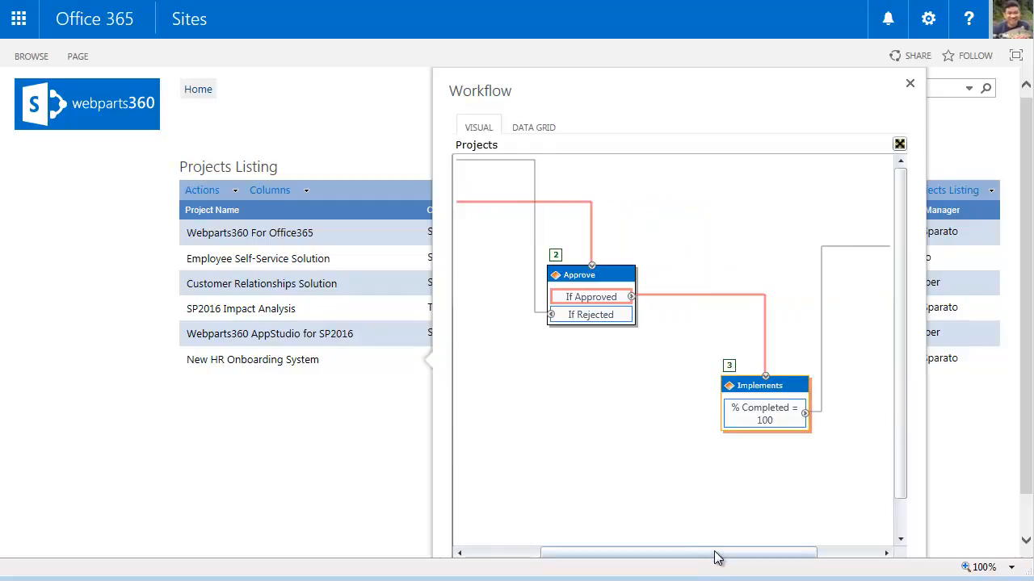
drag(713, 554, 601, 549)
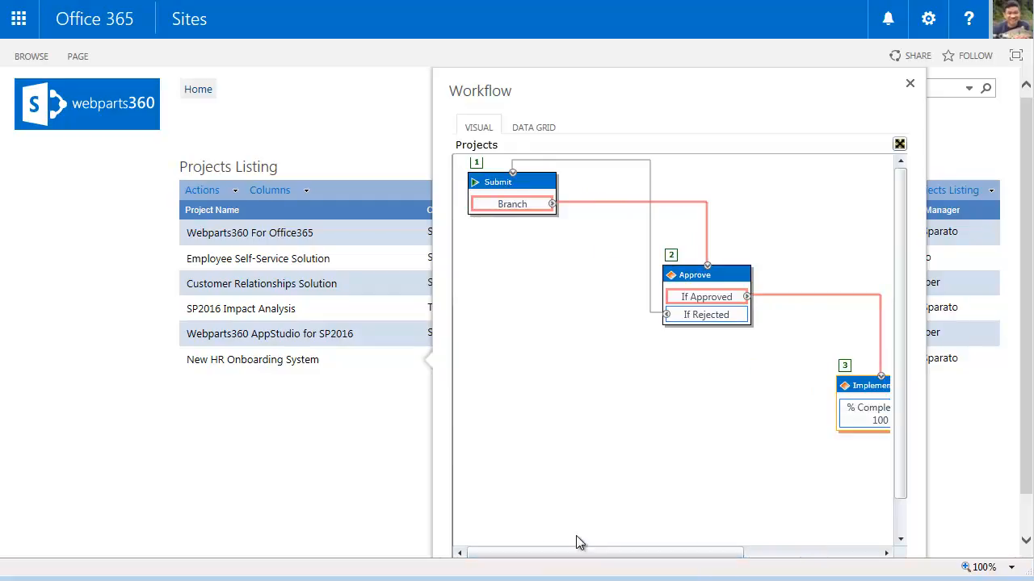